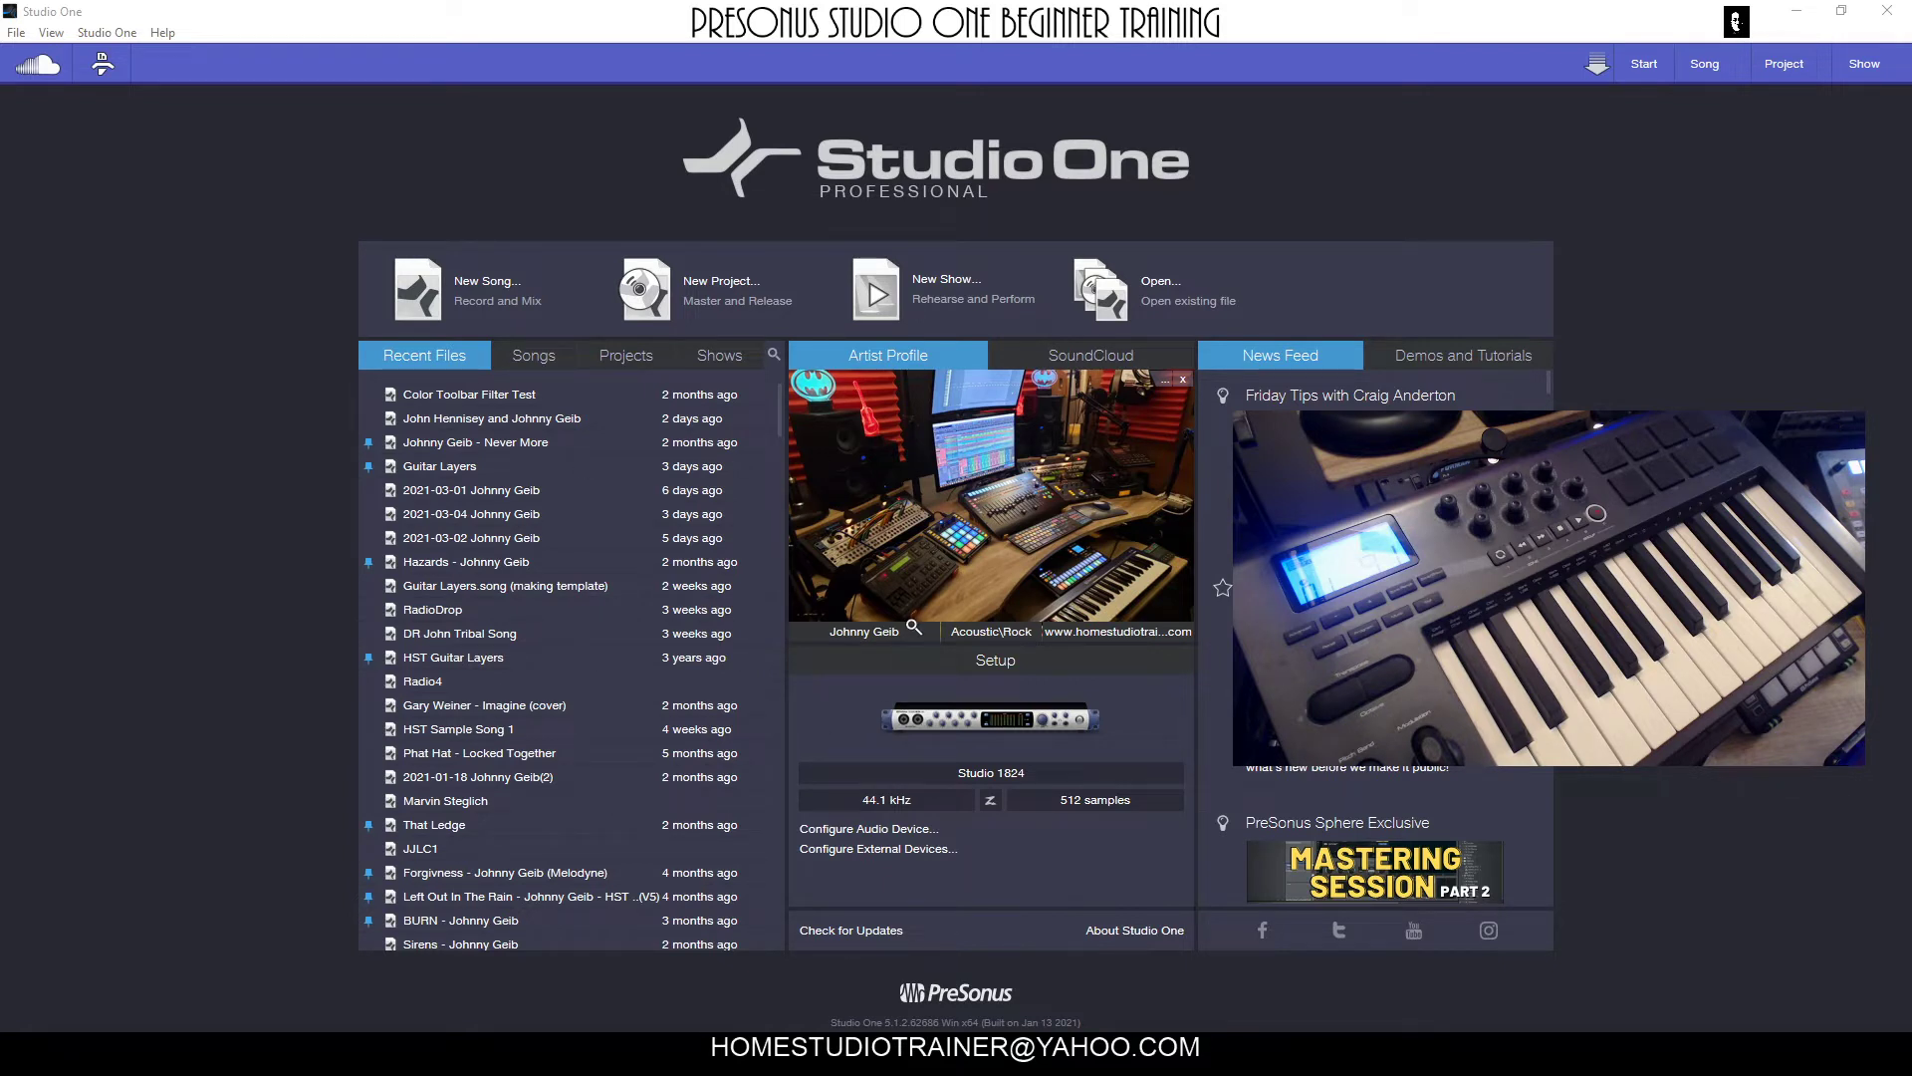
- Create a new song from the Empty Song template
left_click(482, 283)
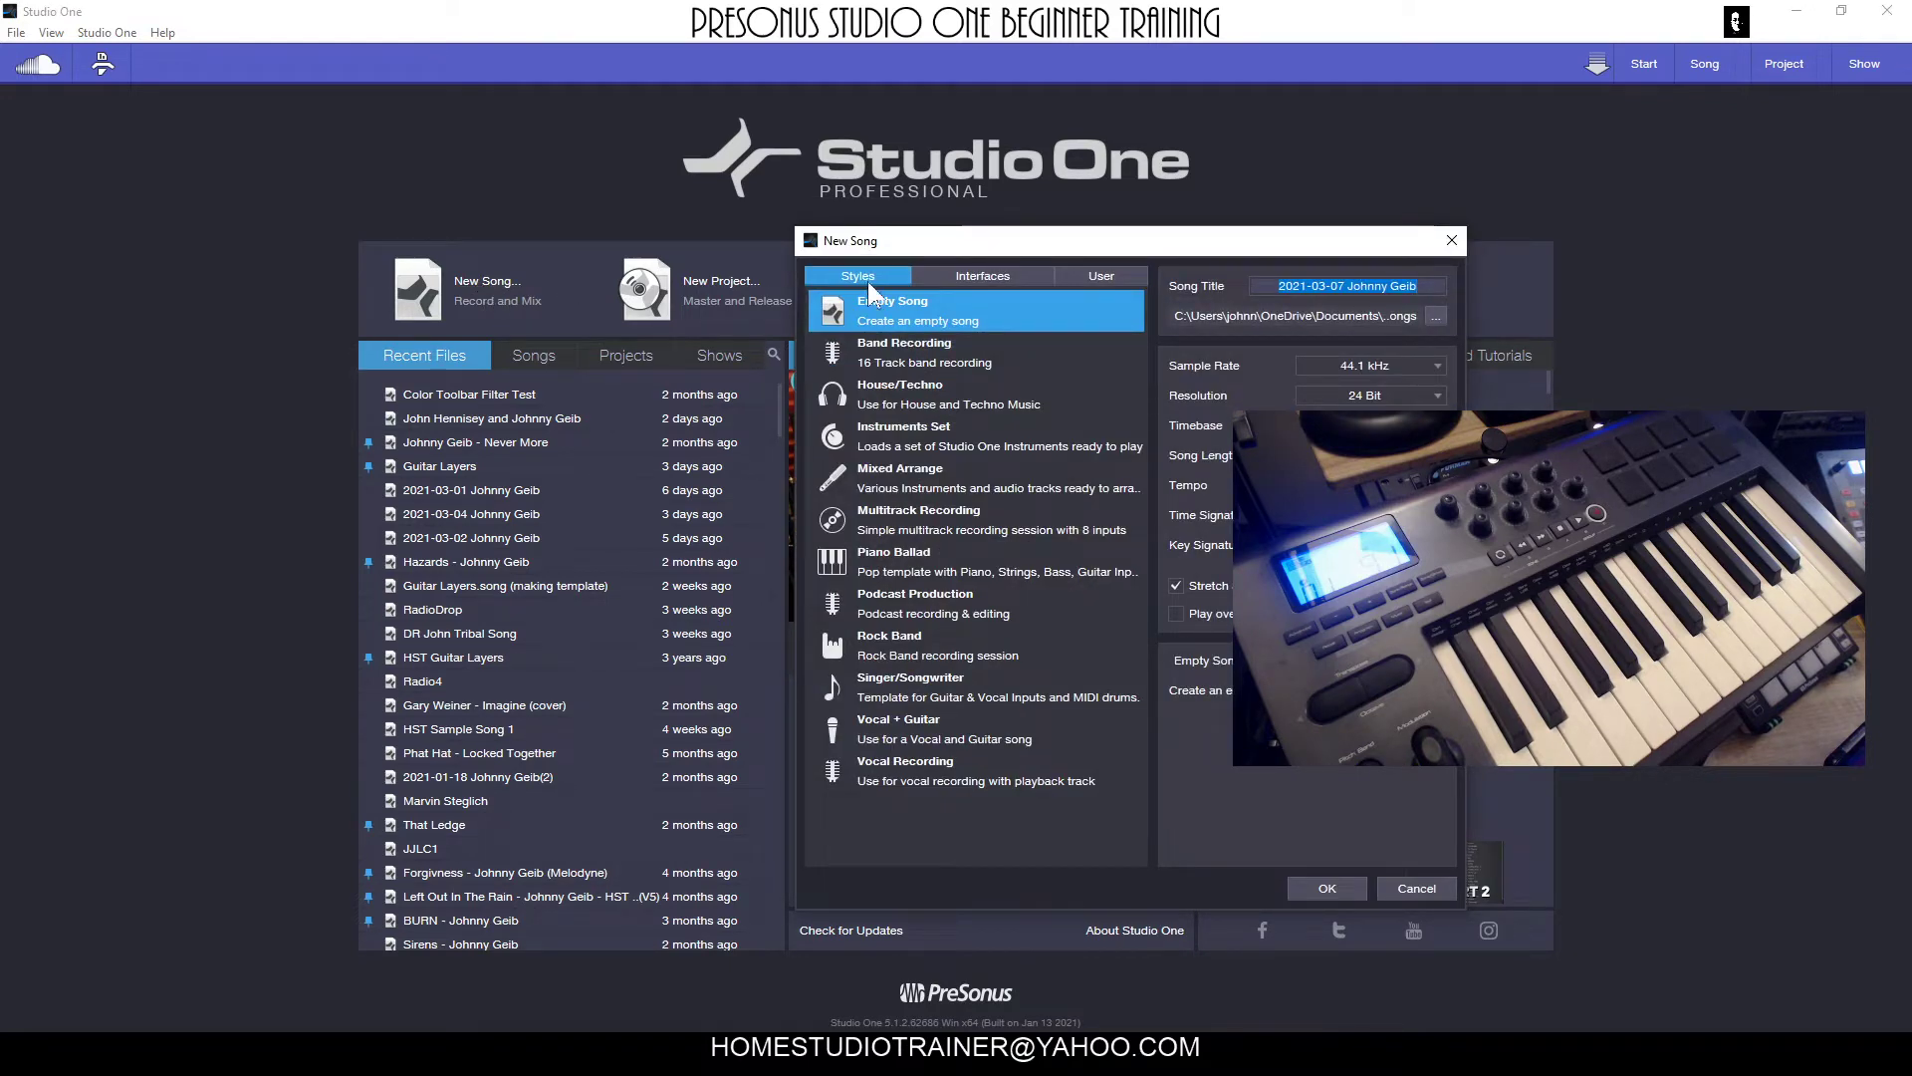
left_click(916, 315)
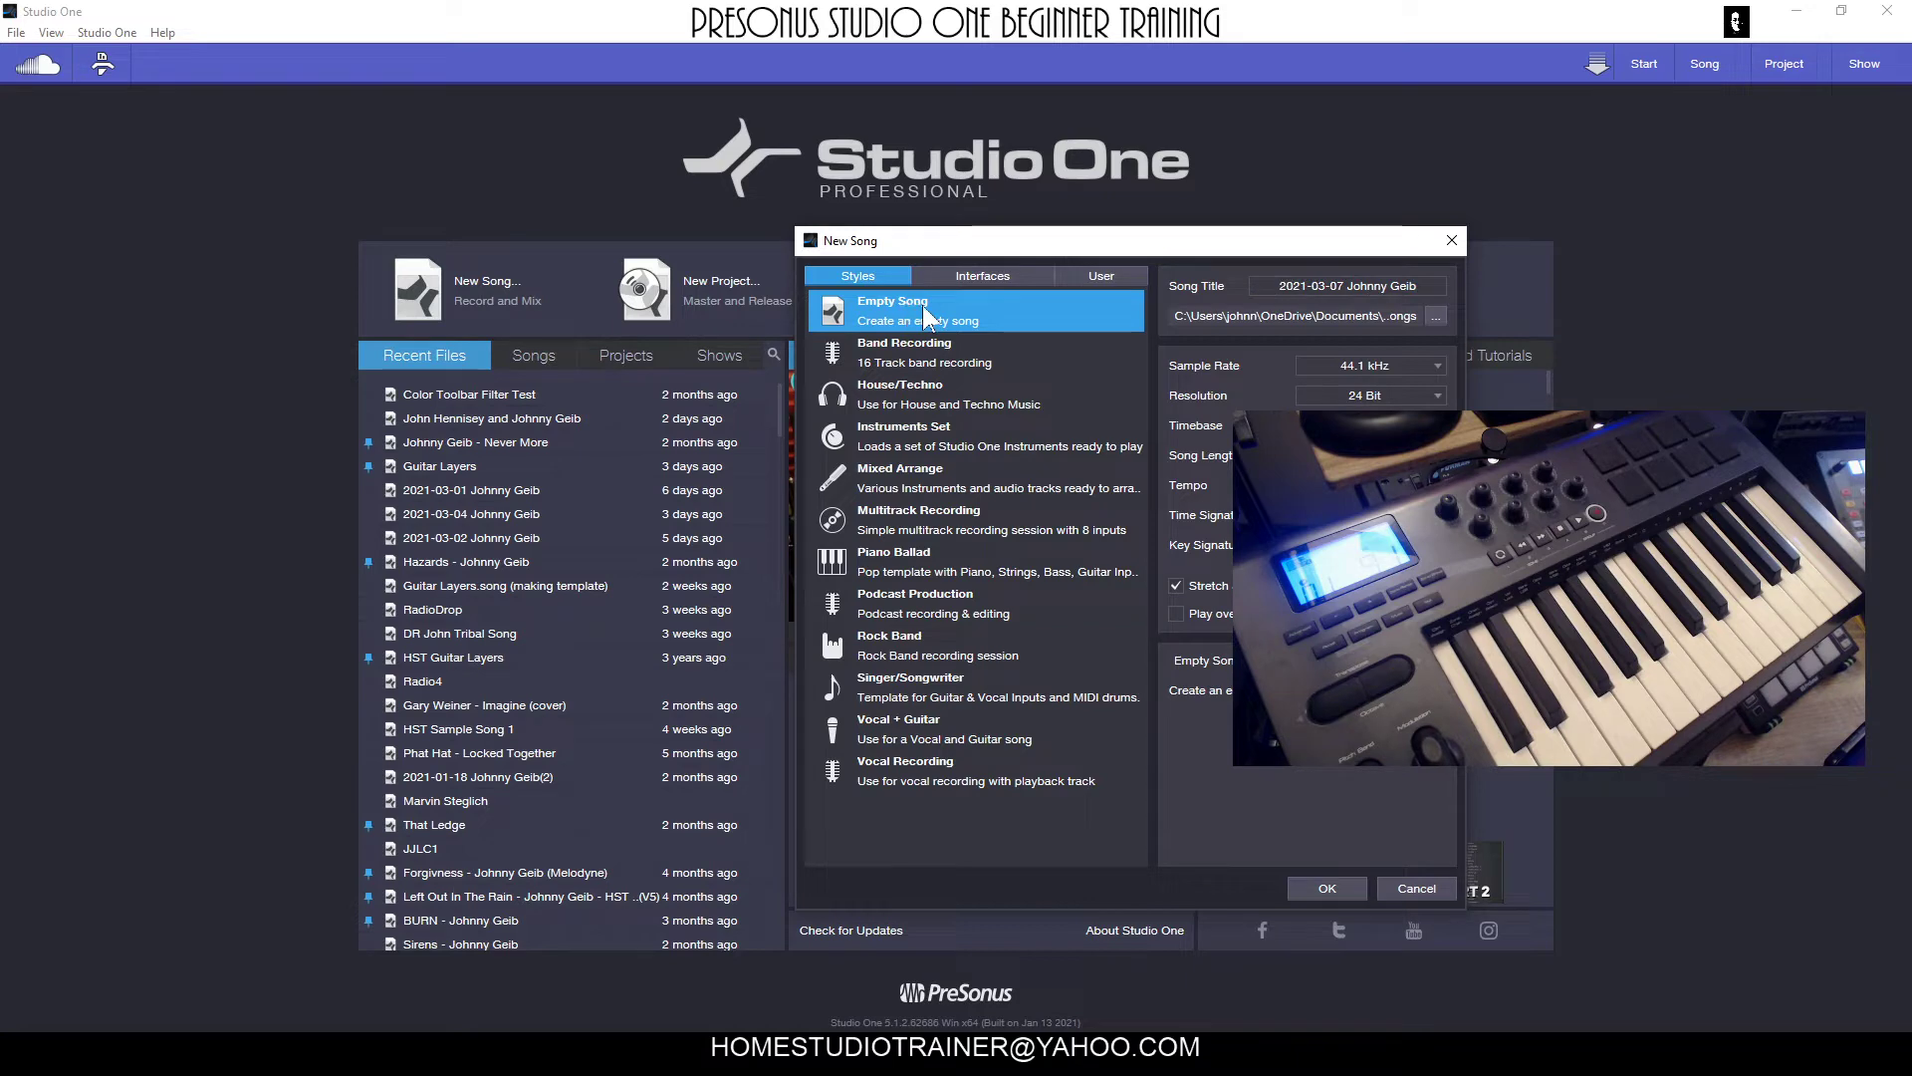
left_click(1329, 889)
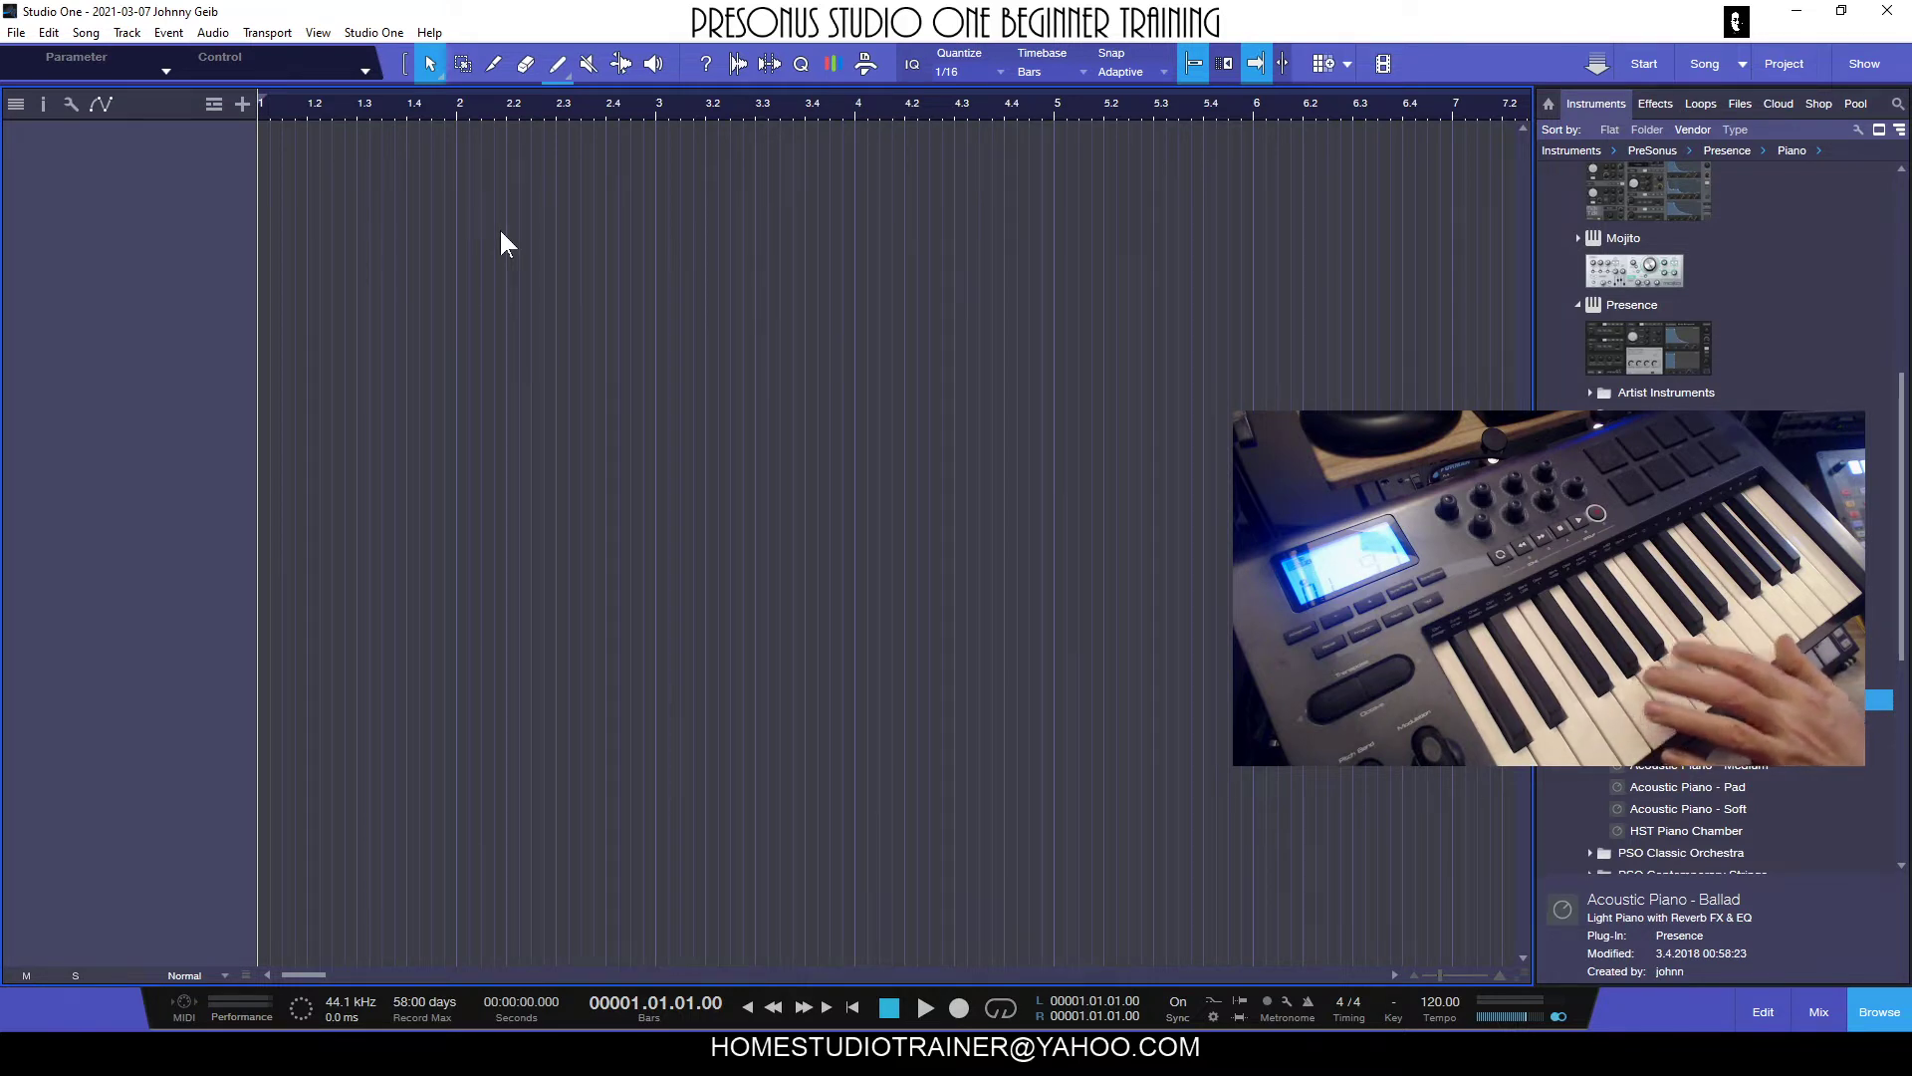
- Open Options, review the General and Audio Setup pages, then scroll the External Devices list
left_click(373, 33)
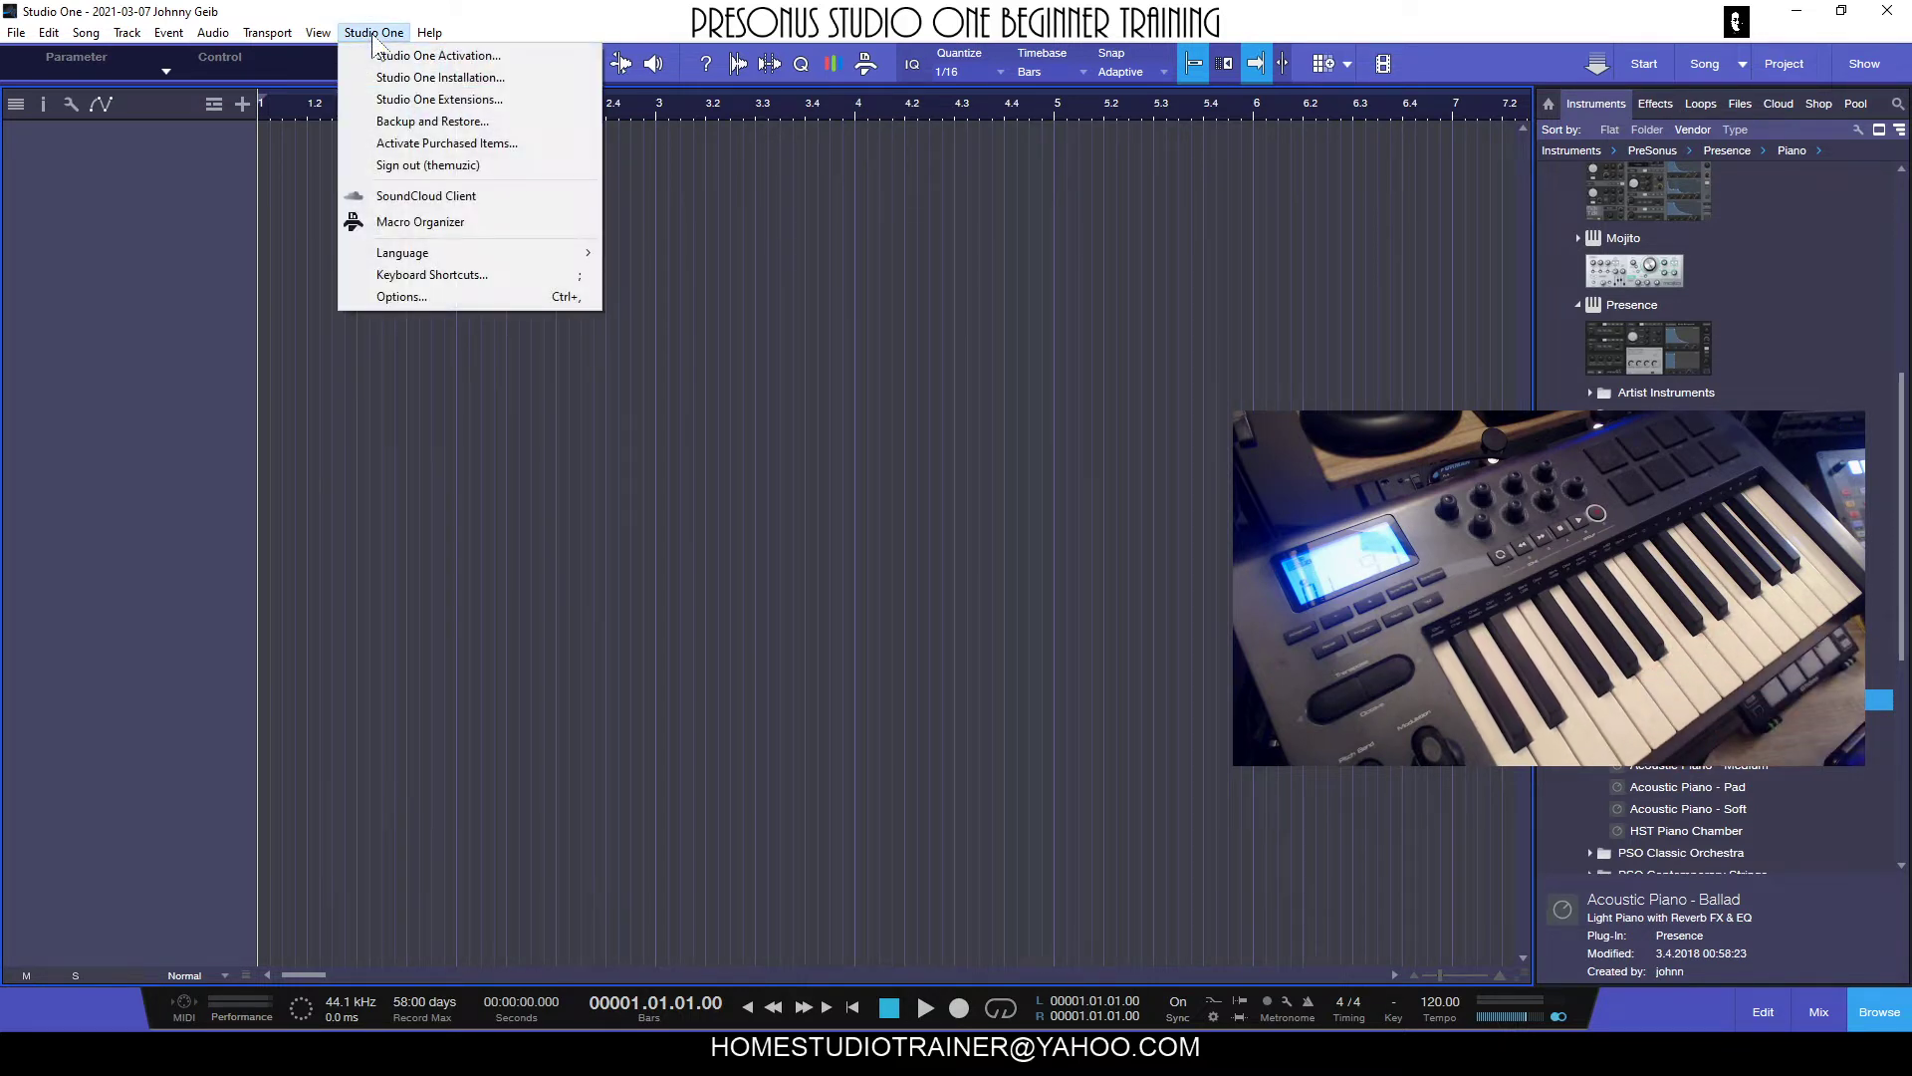
left_click(390, 297)
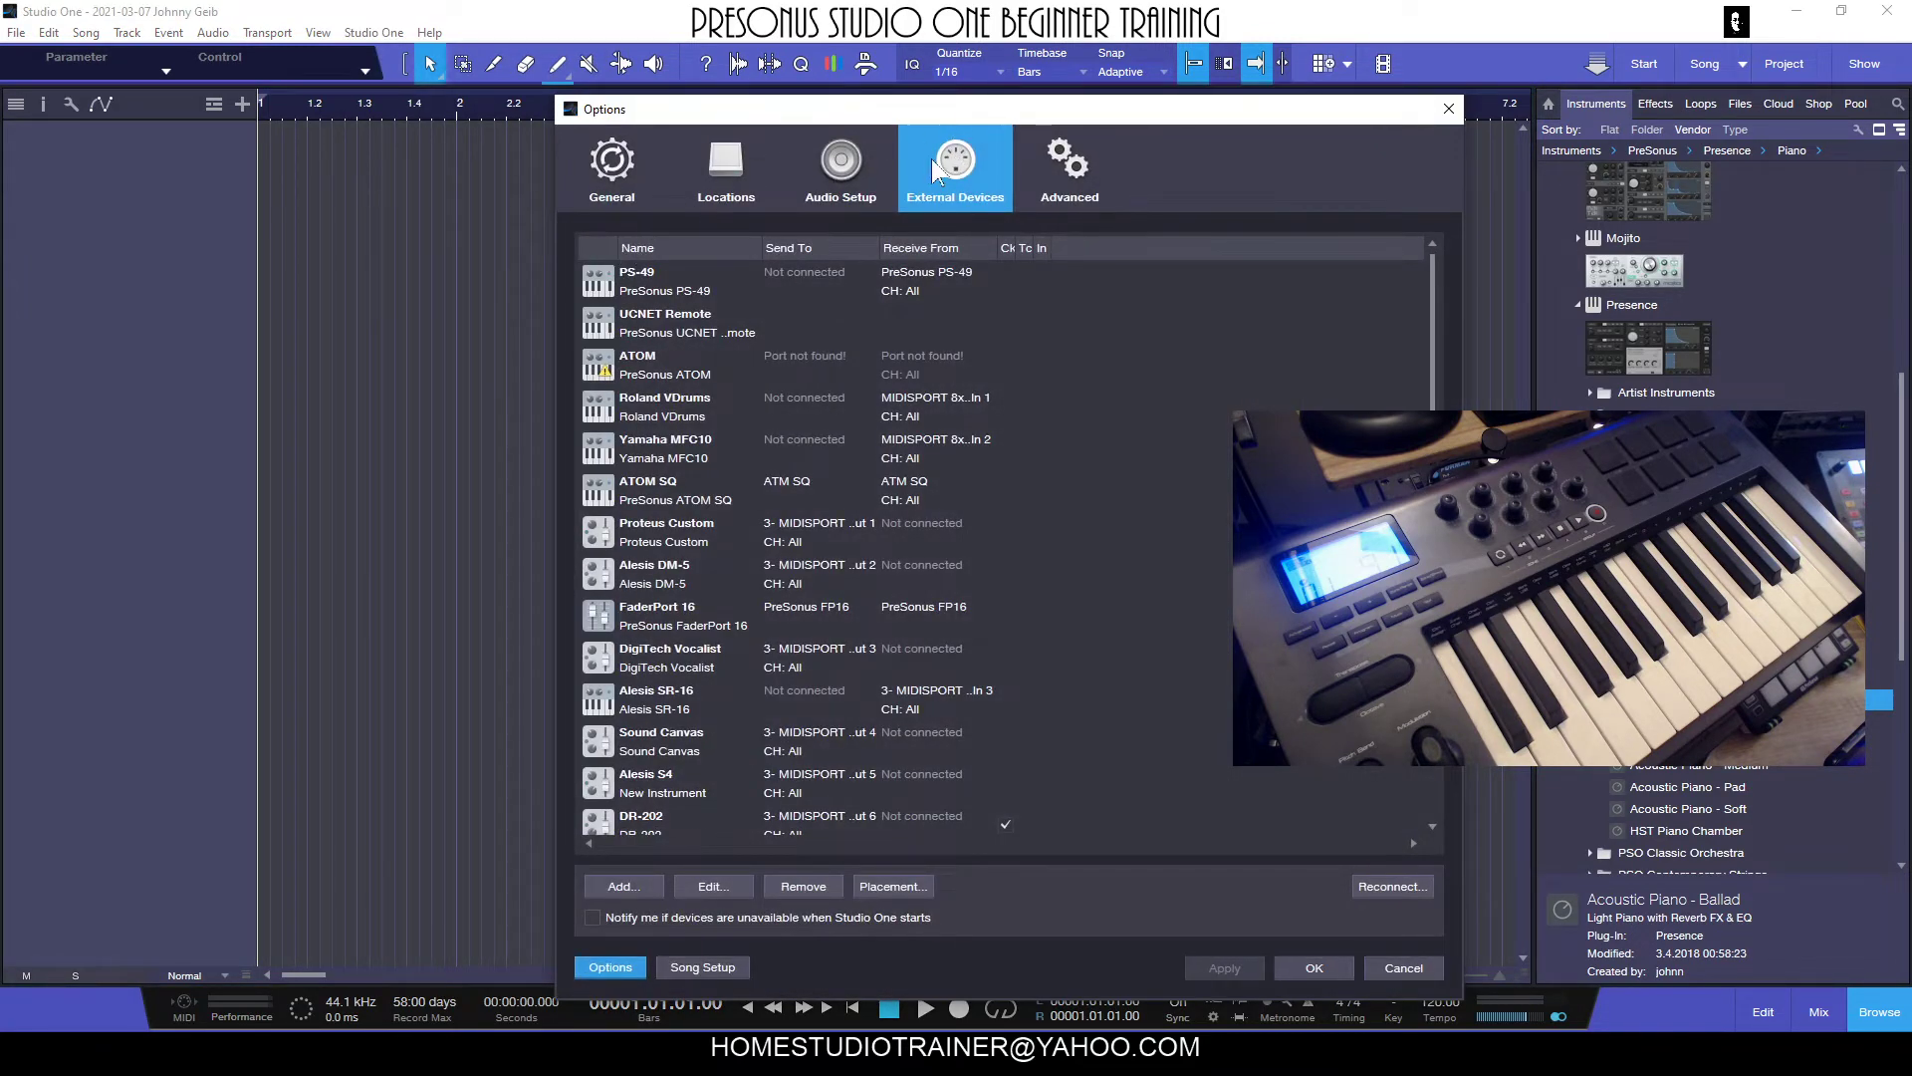
left_click(602, 168)
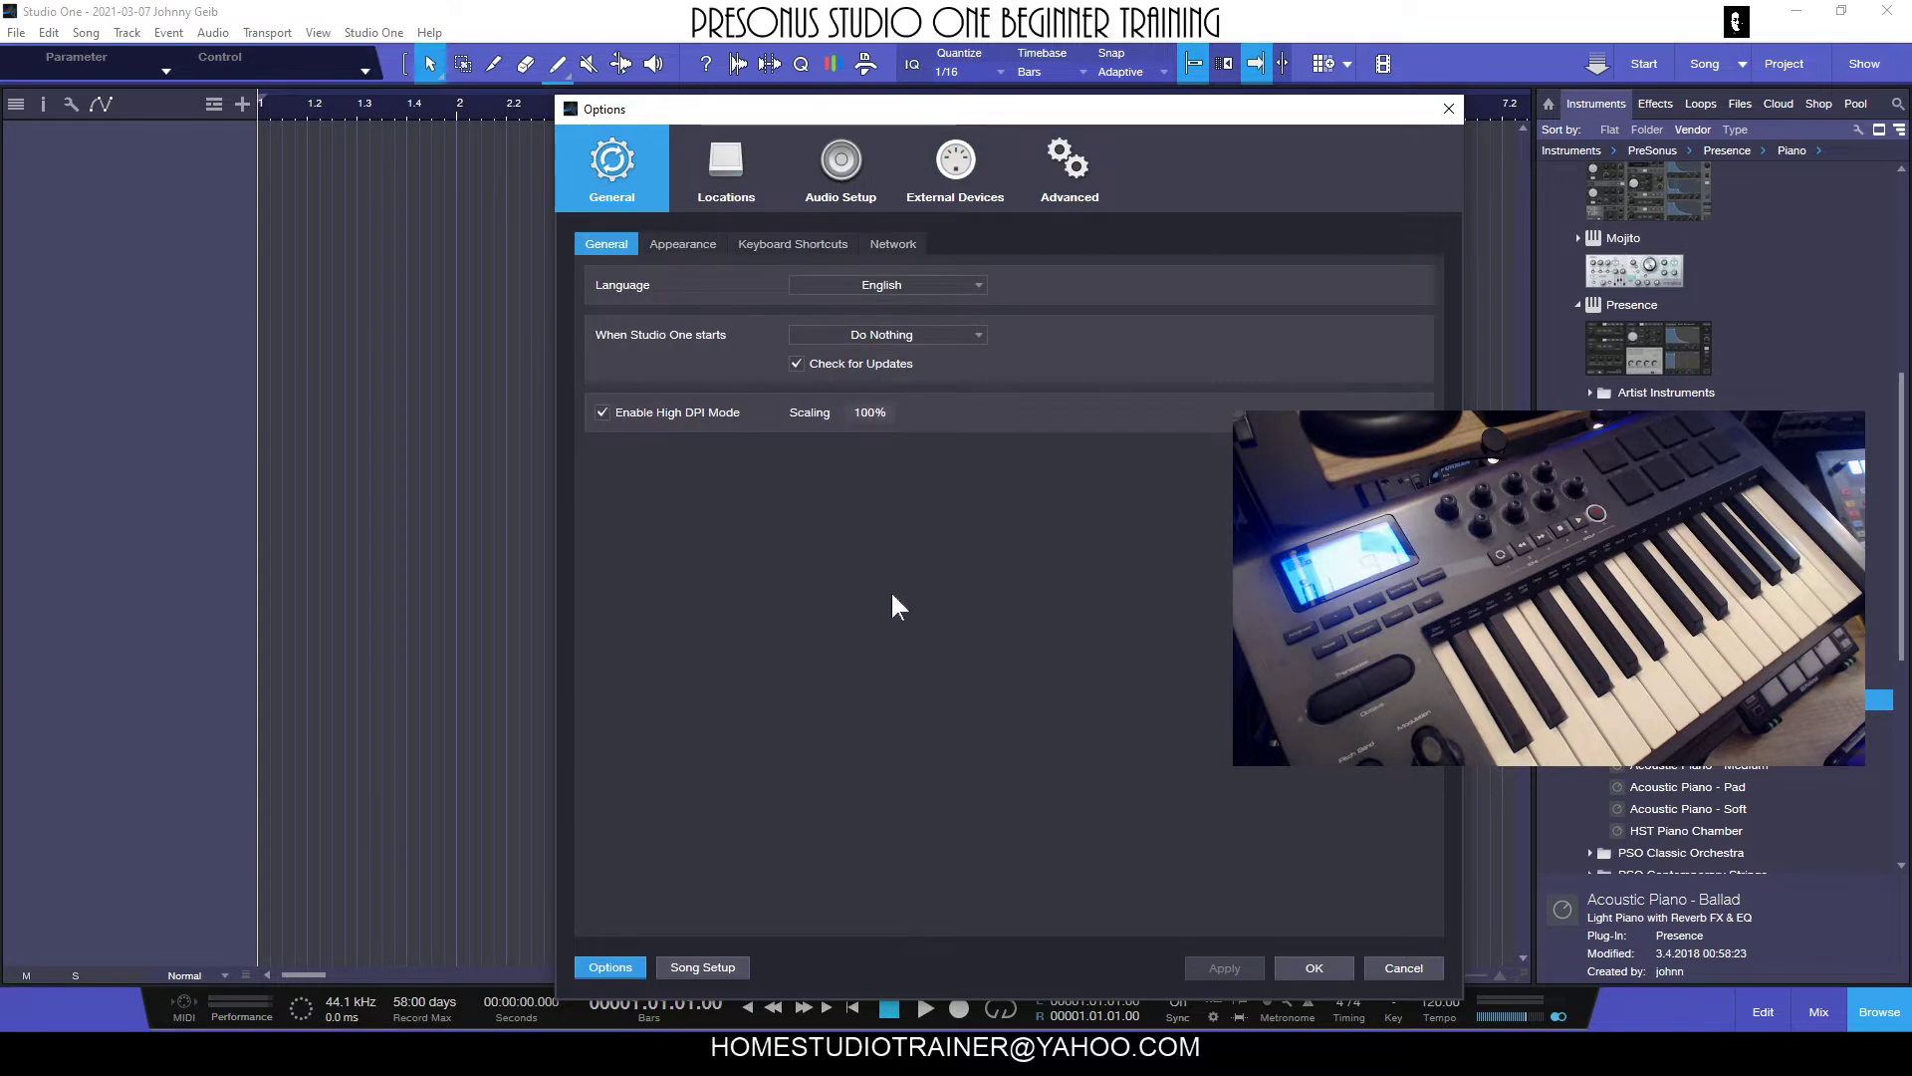
left_click(848, 156)
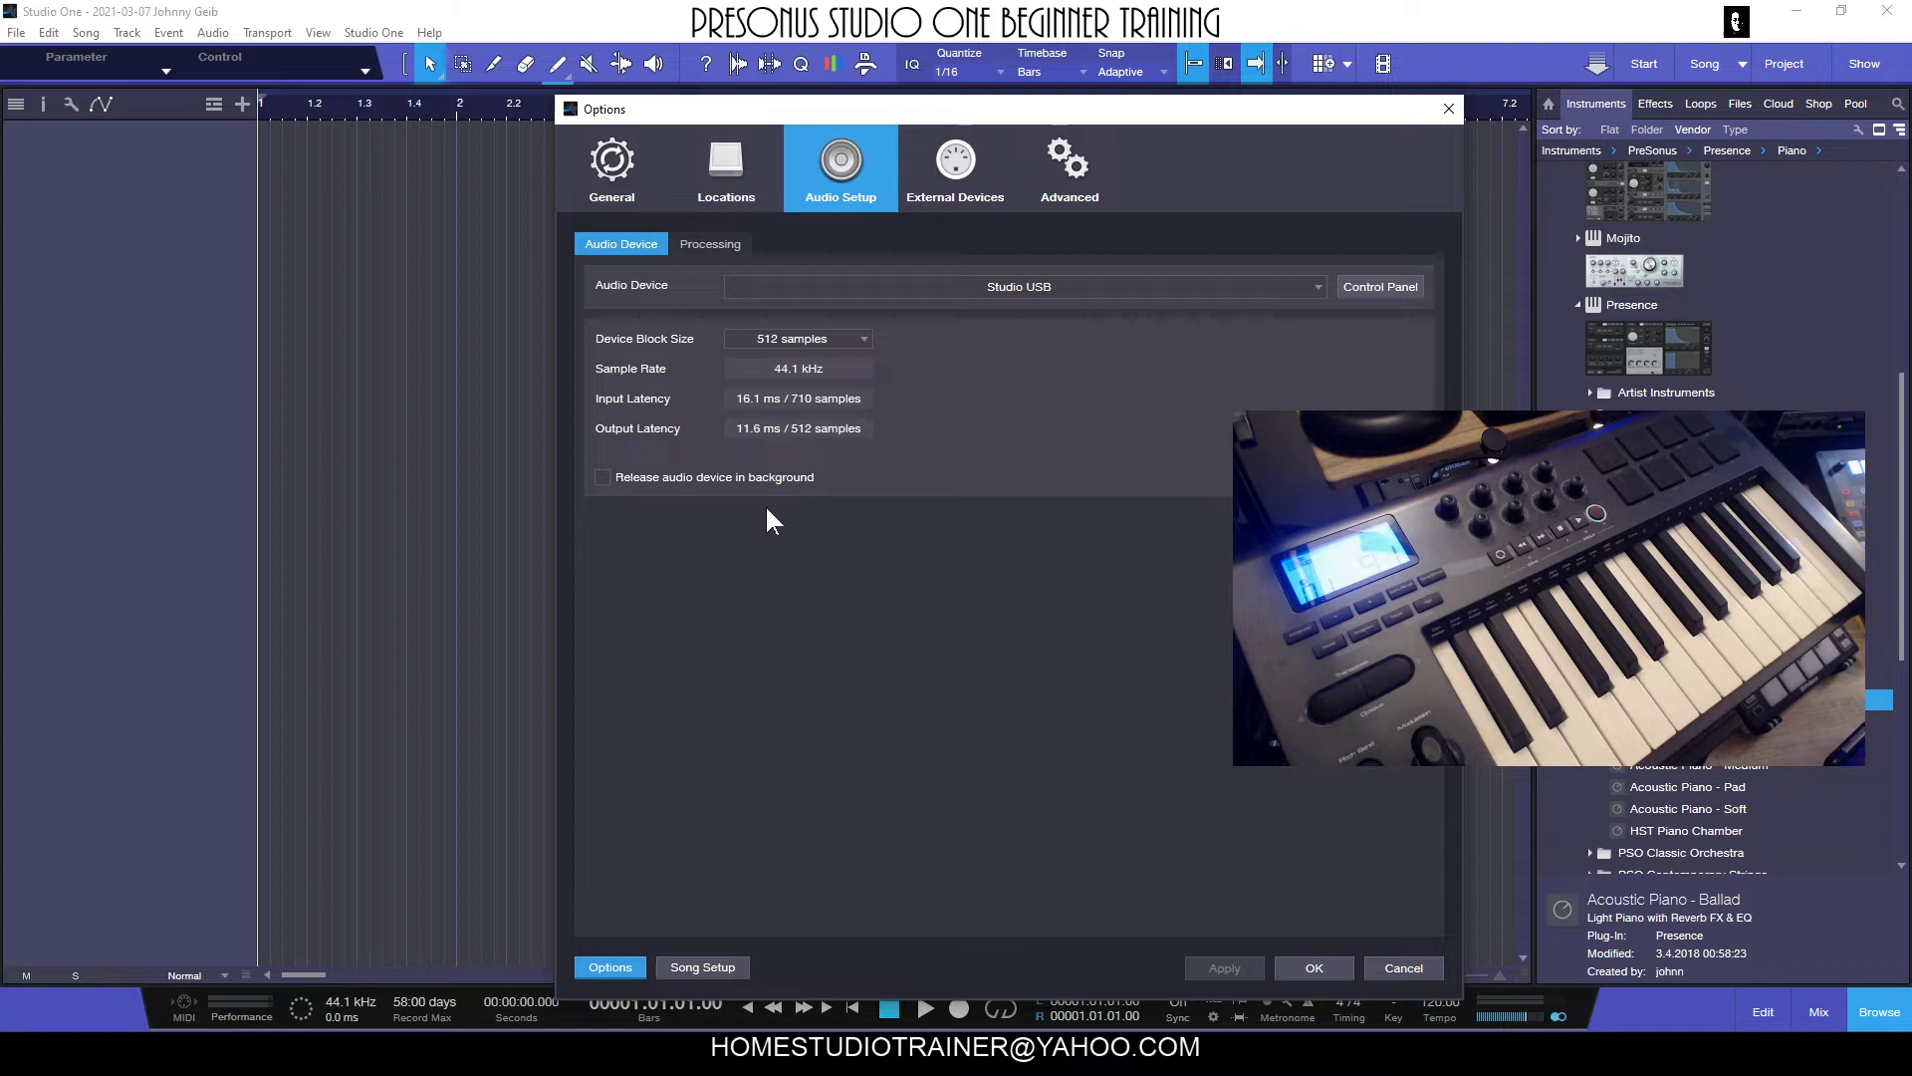
left_click(960, 159)
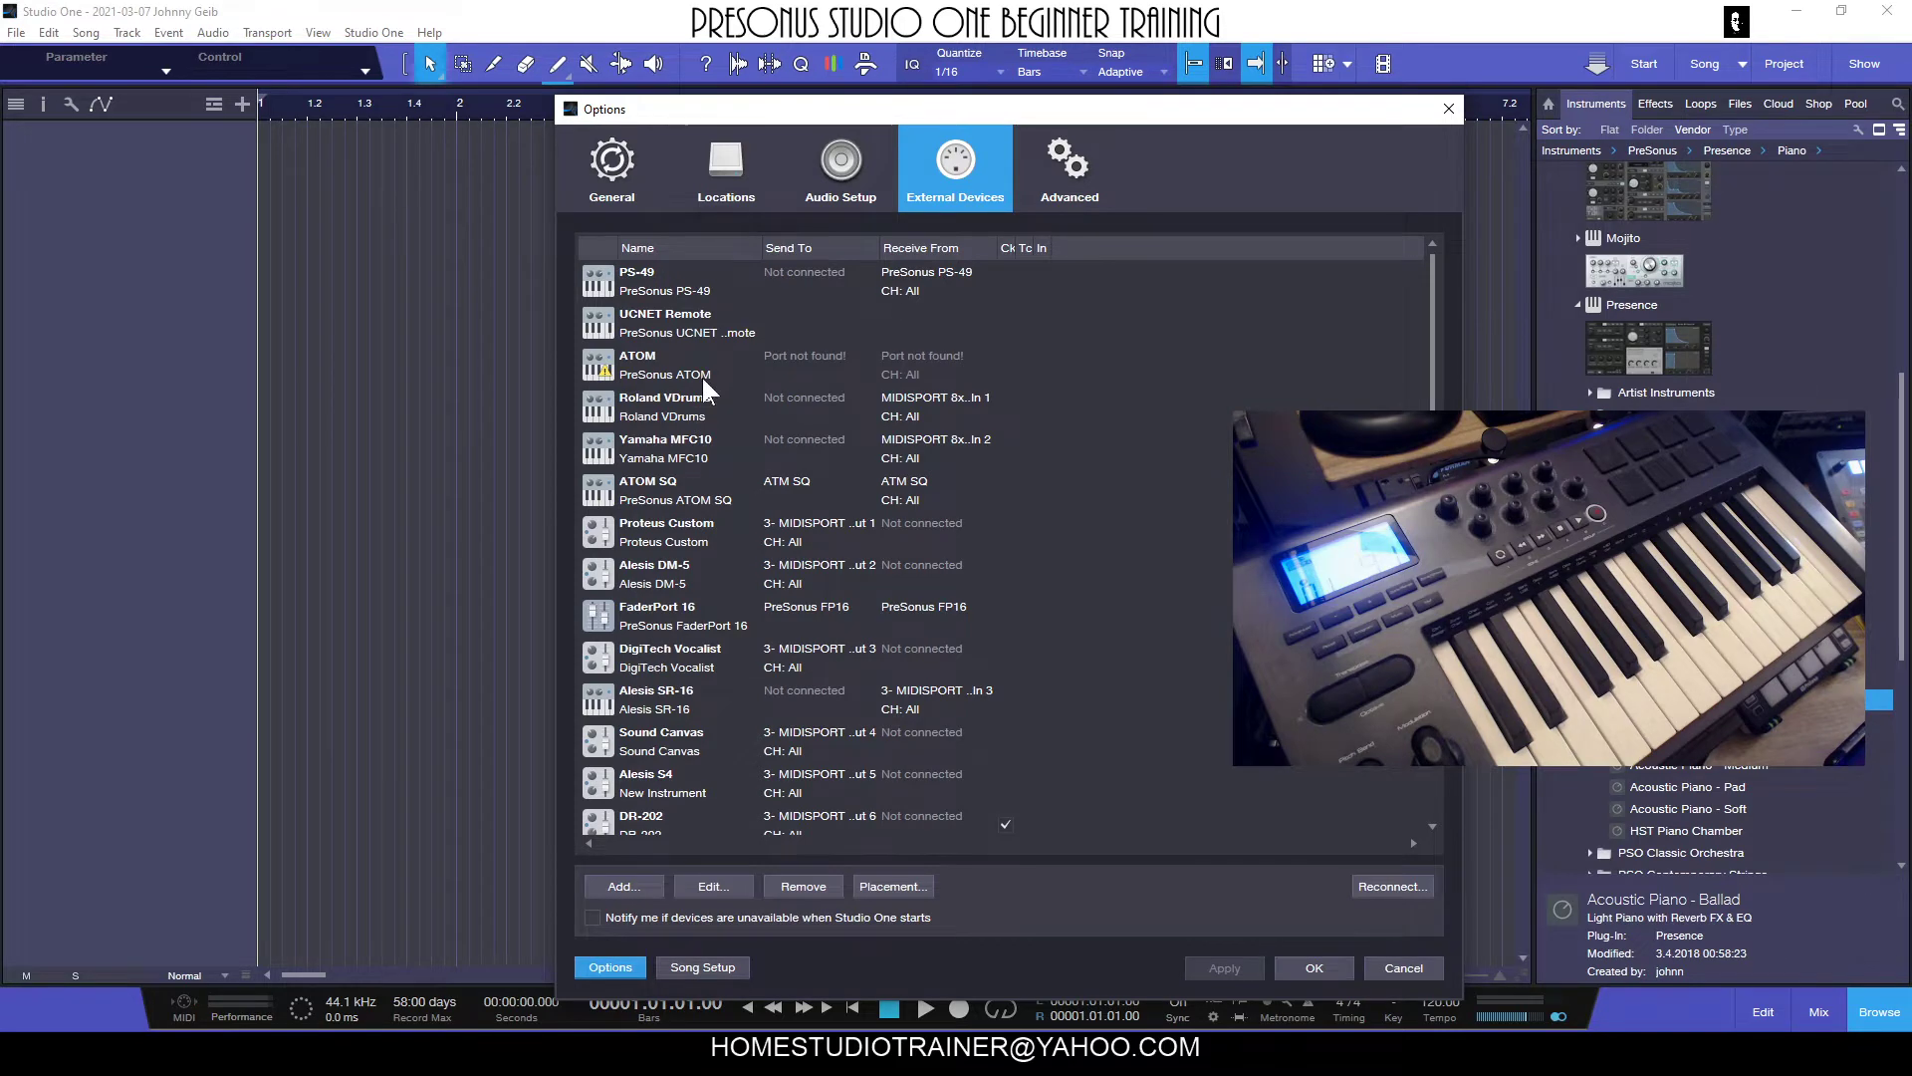
scroll(702, 379, "down", 3)
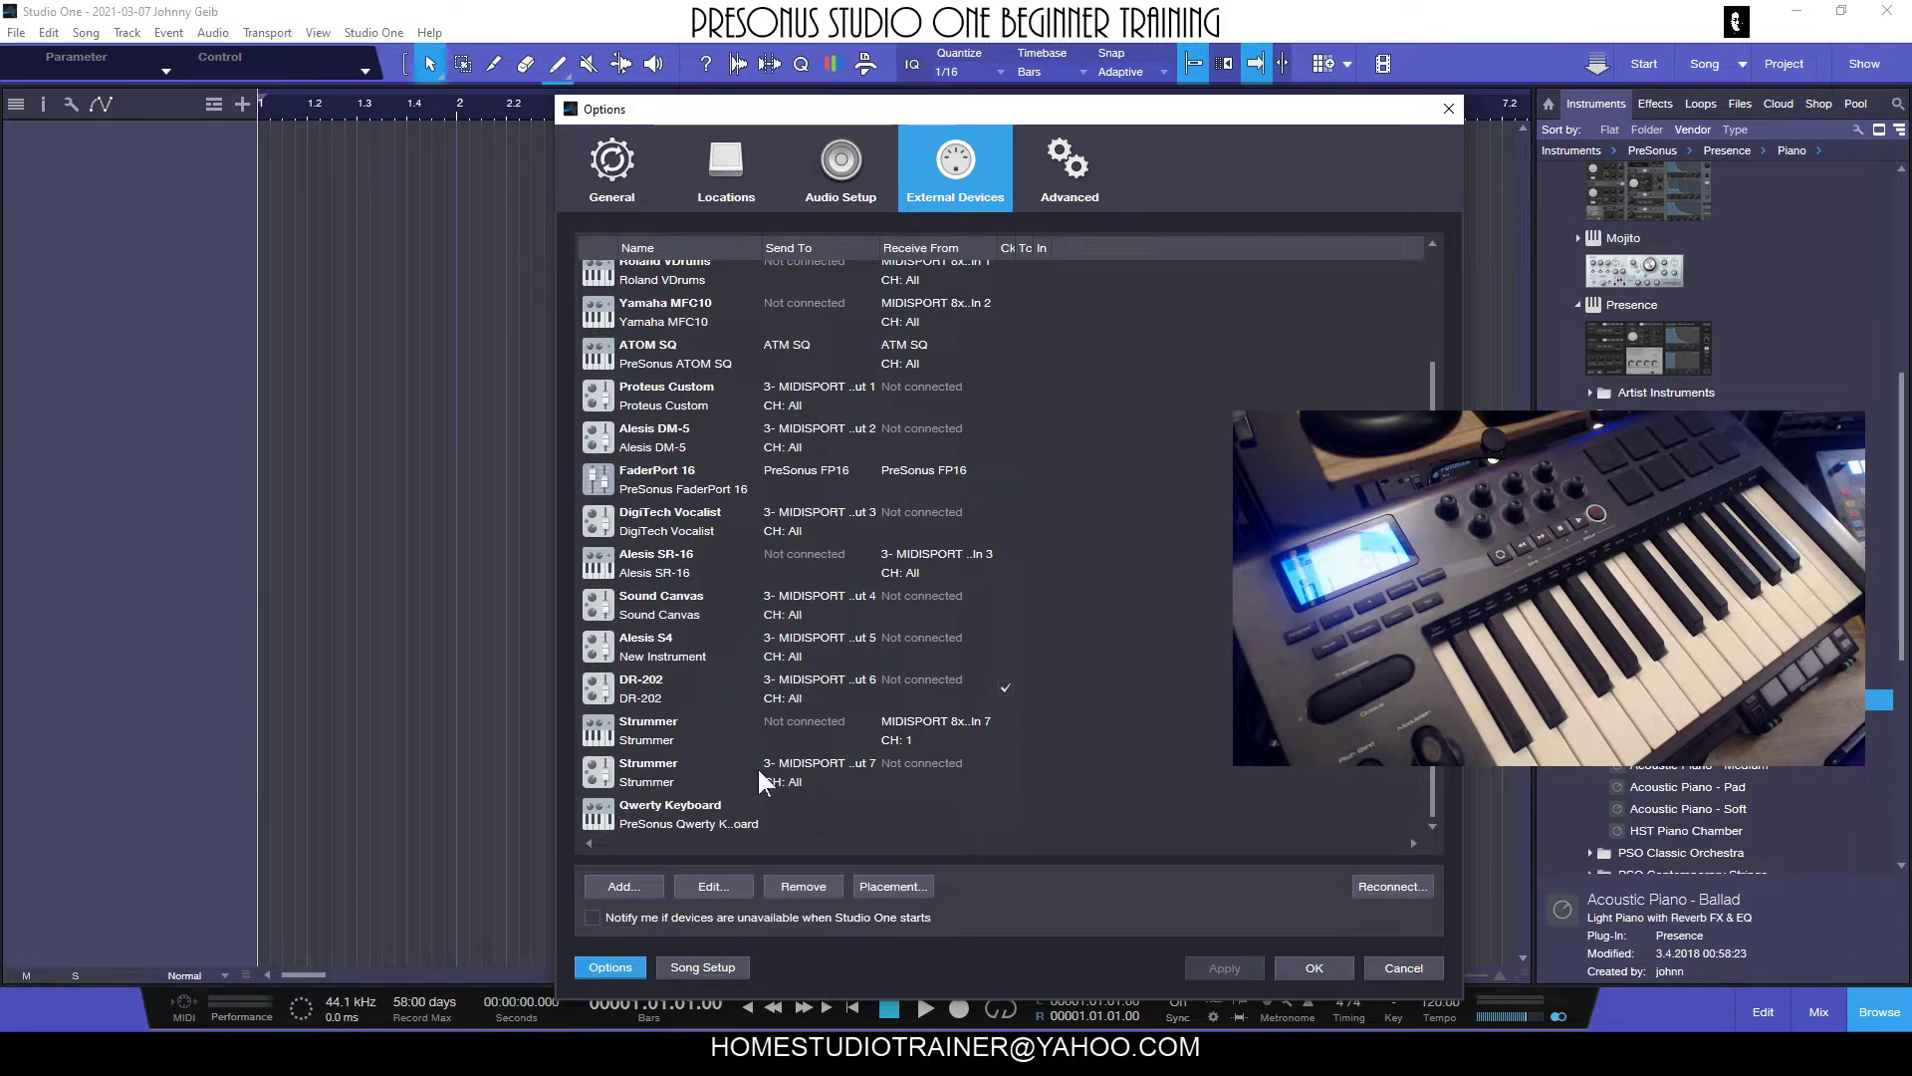
- Start adding a device and preview the New Keyboard, New Instrument and New Control Surface types
left_click(623, 885)
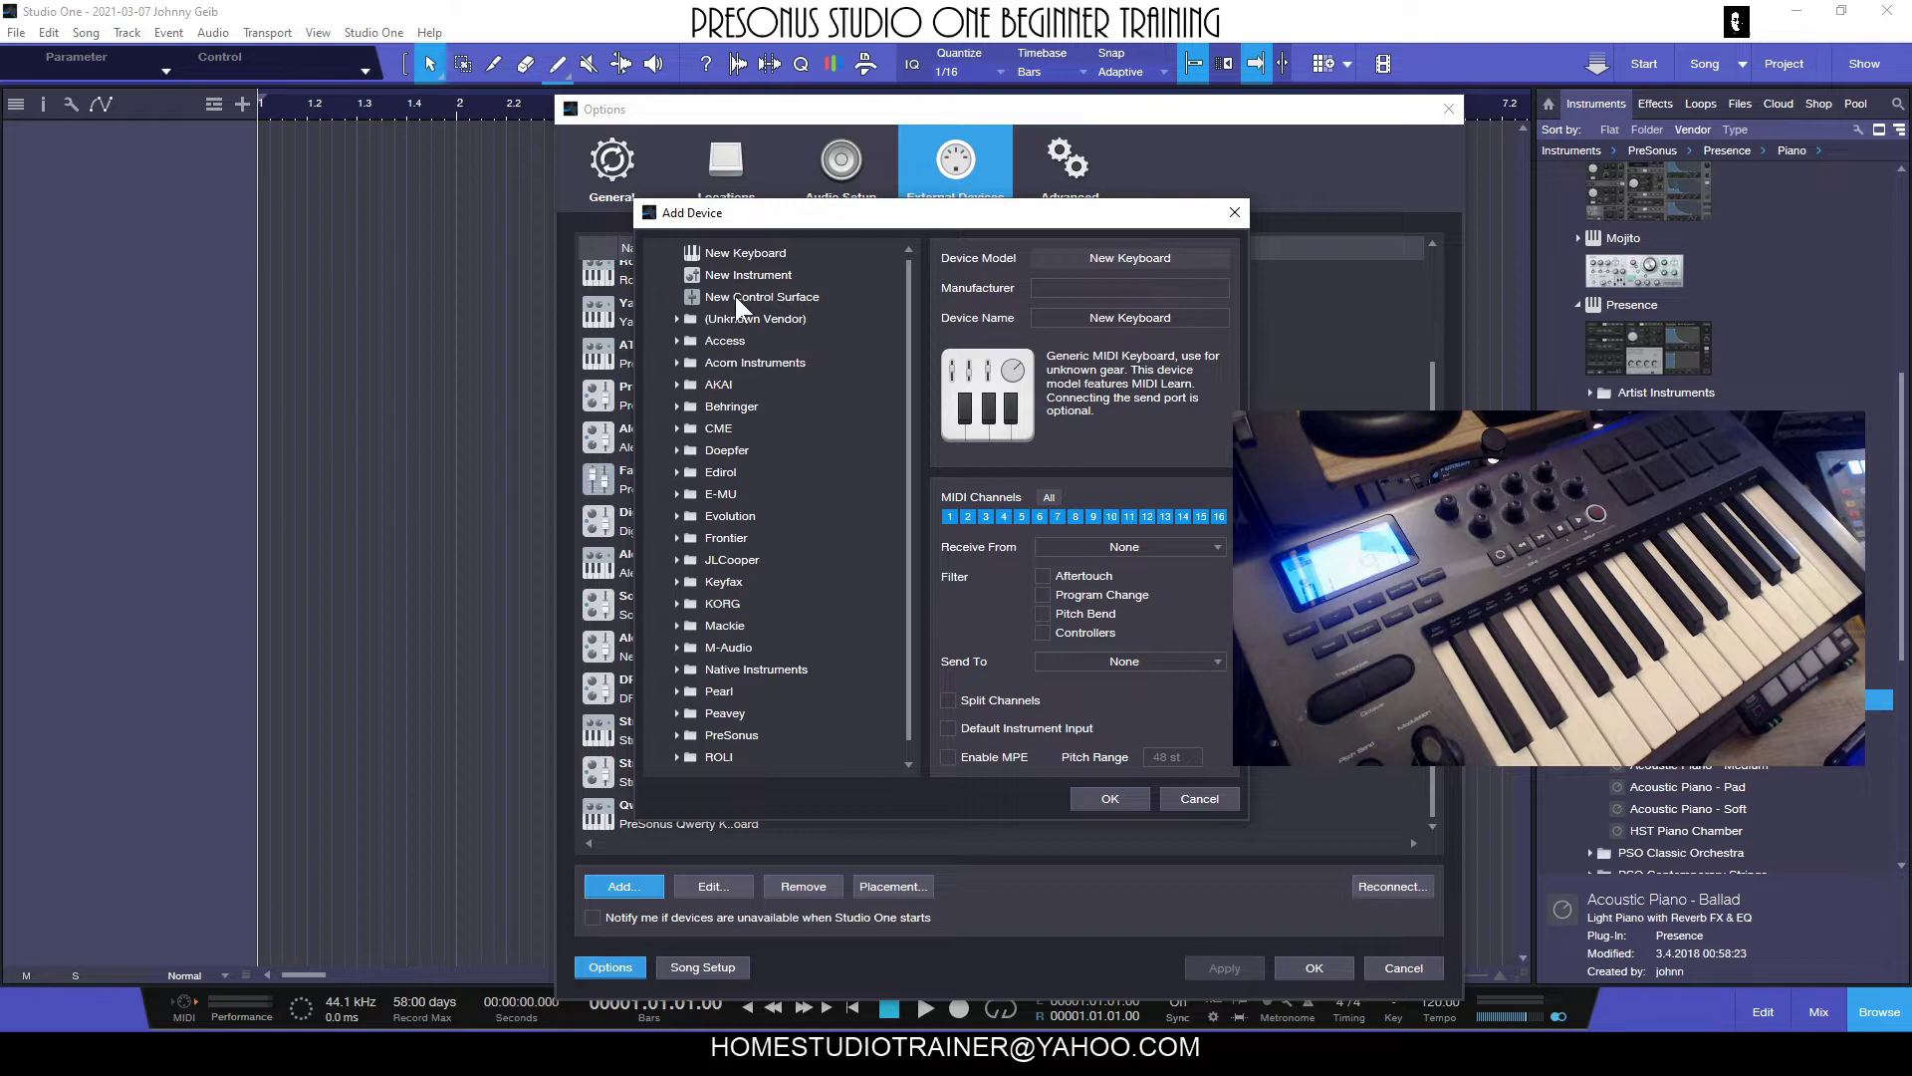
left_click(740, 253)
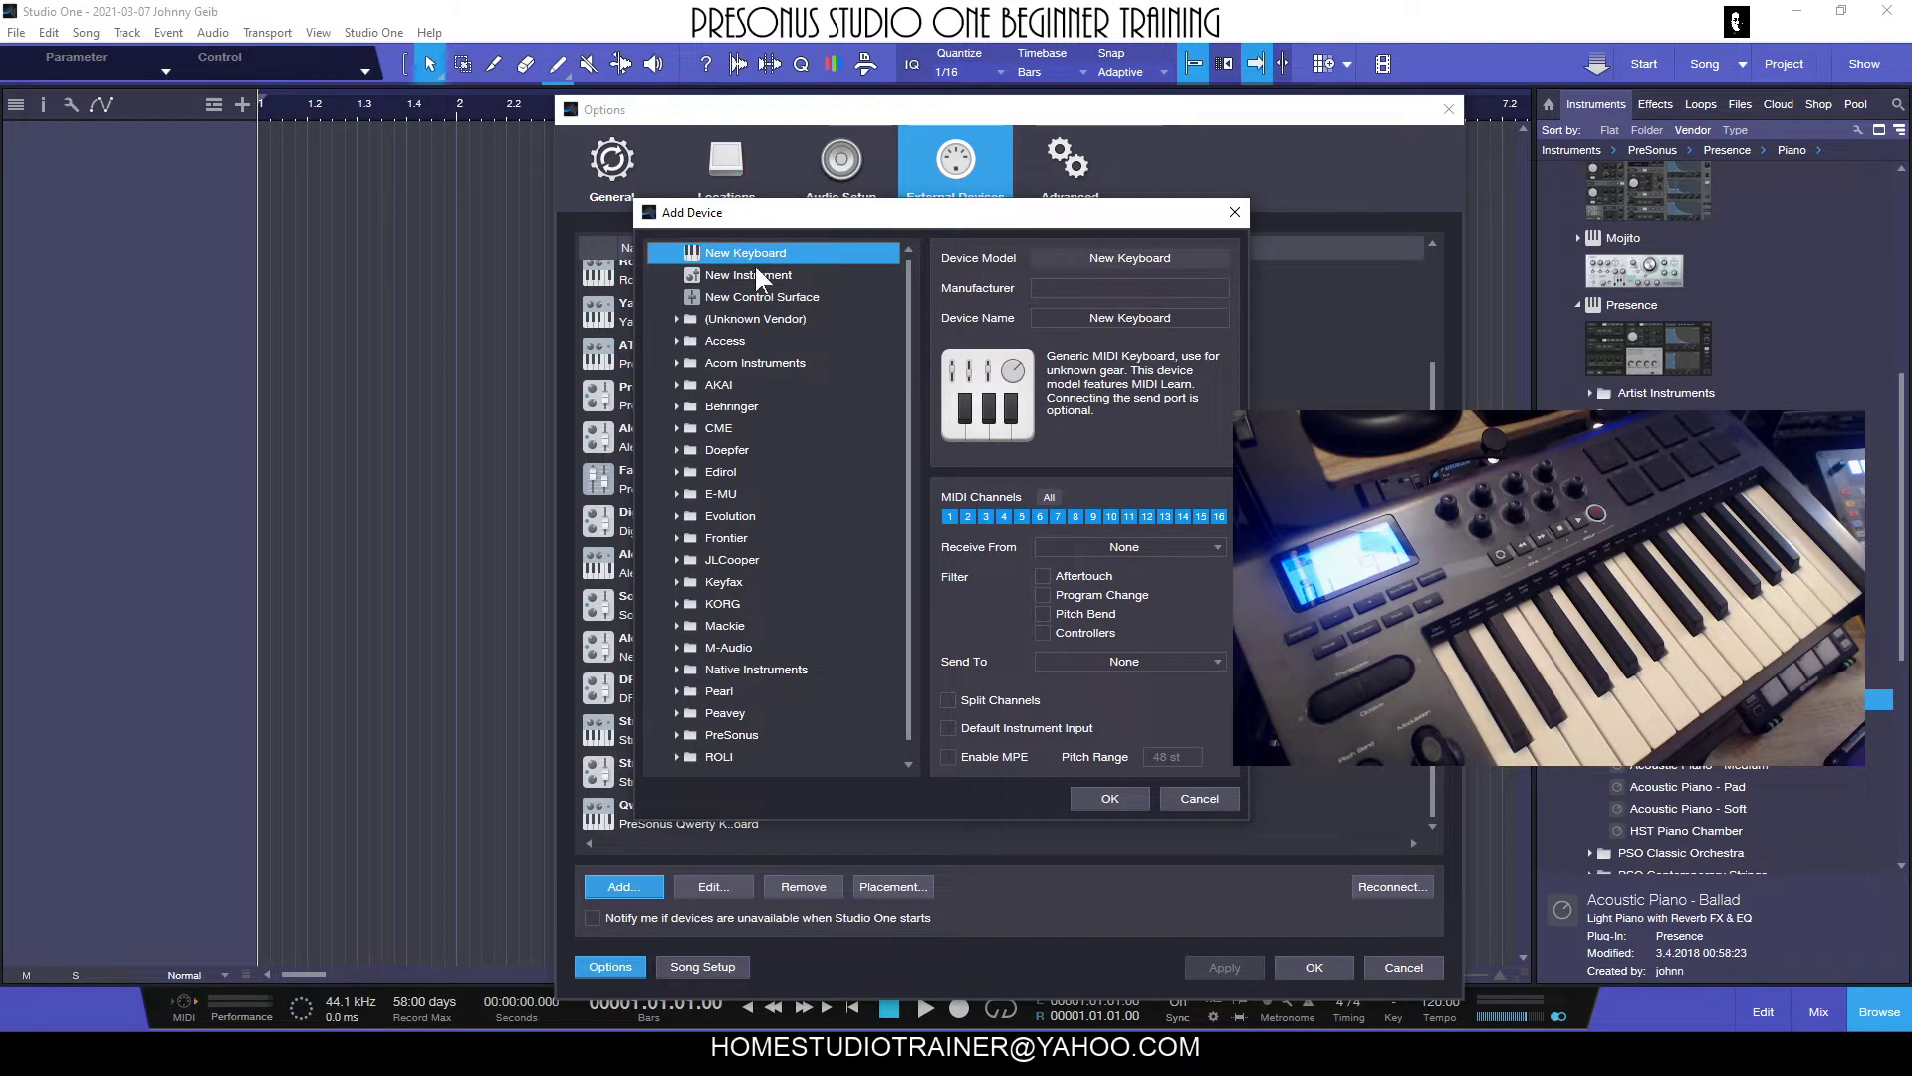
left_click(755, 267)
left_click(724, 297)
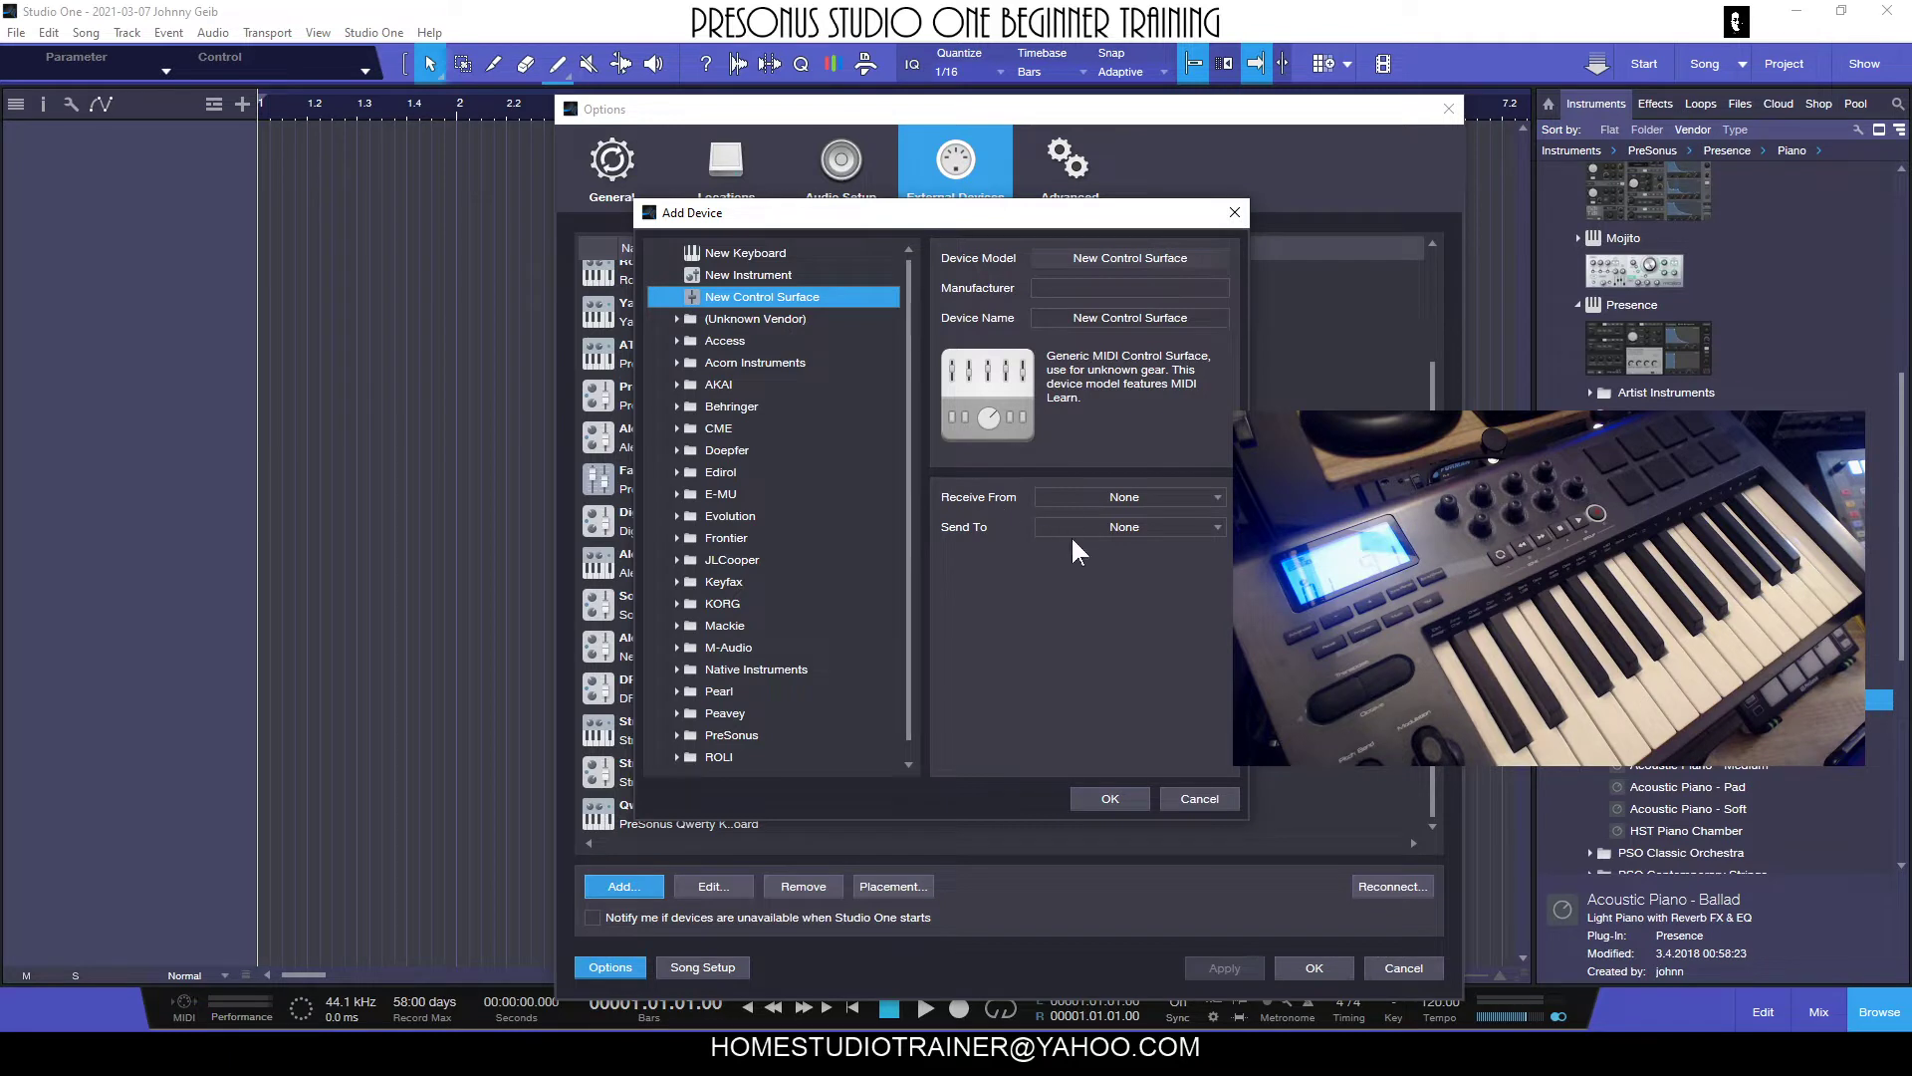
- Switch the Add Device model to New Instrument
left_click(719, 277)
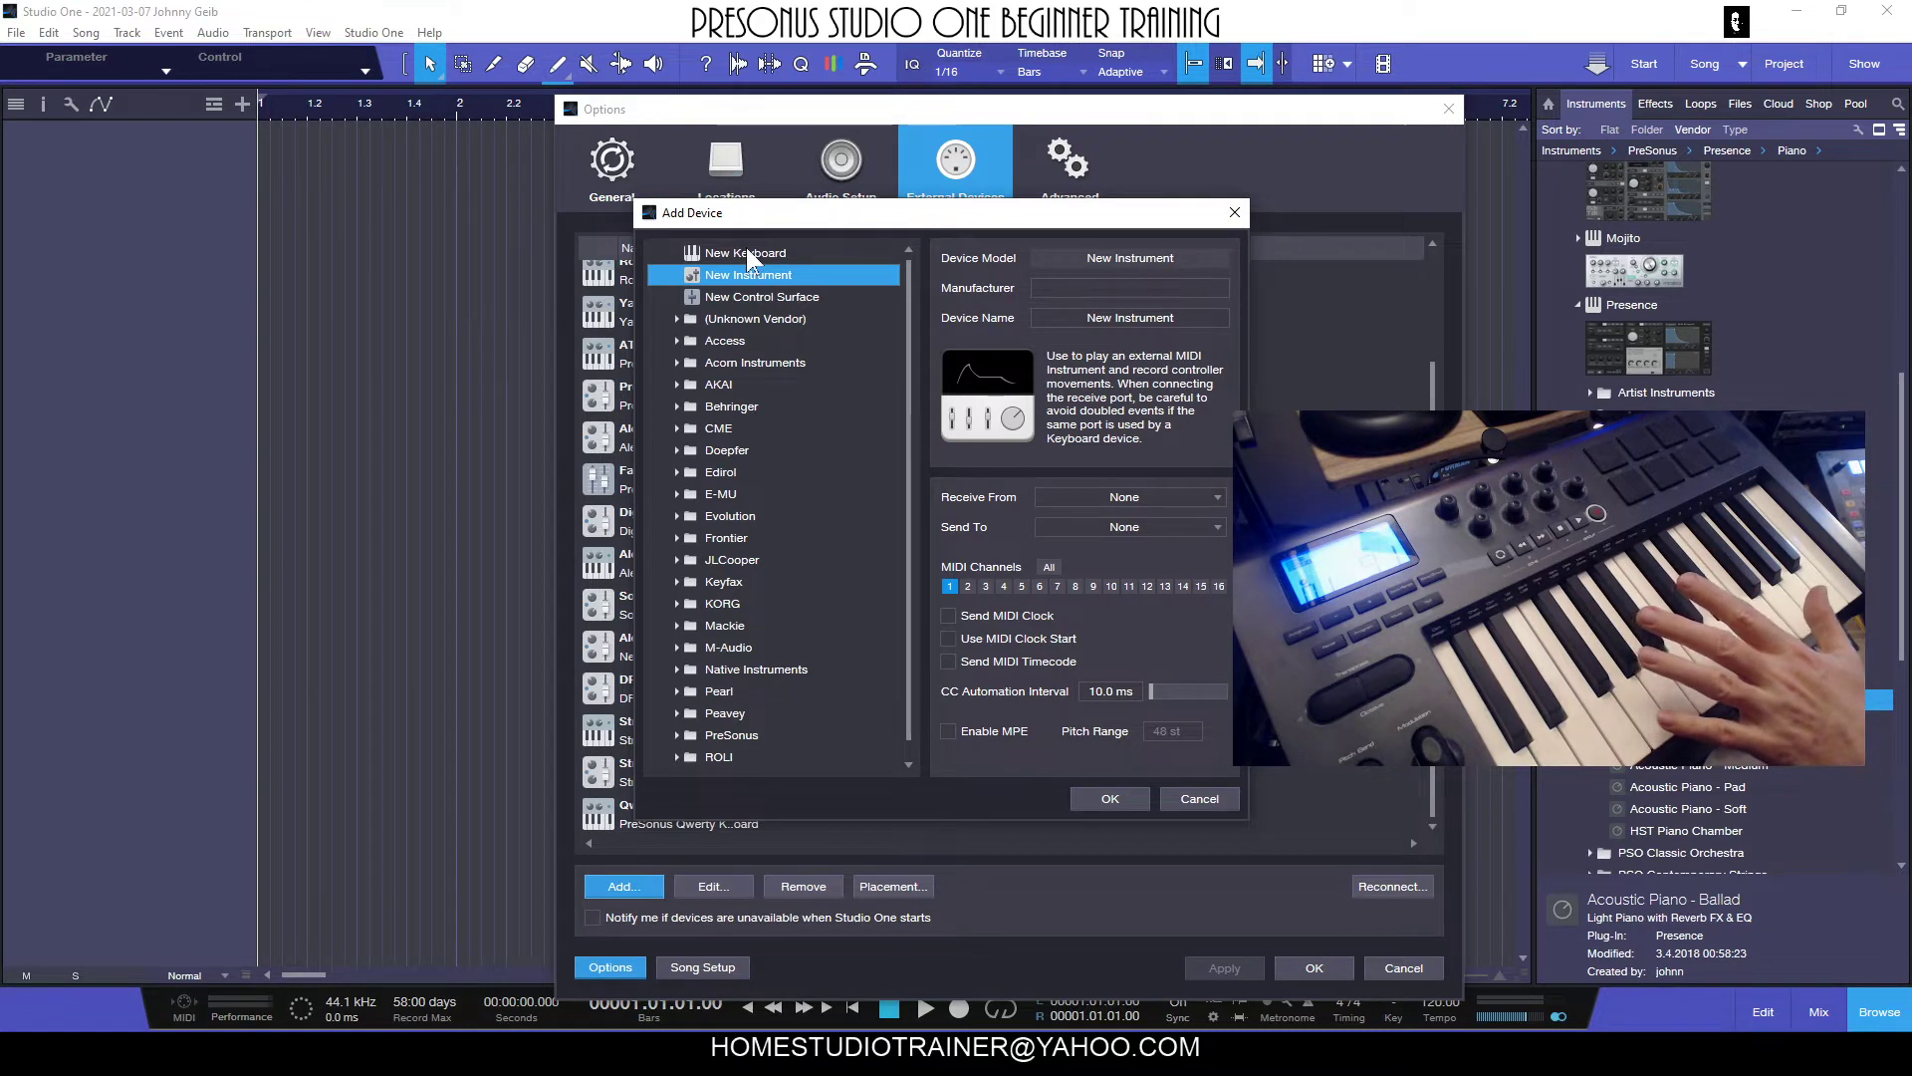
- Choose New Keyboard, name it 'M Audio Axiom 25', and keep all 16 MIDI channels enabled
left_click(744, 247)
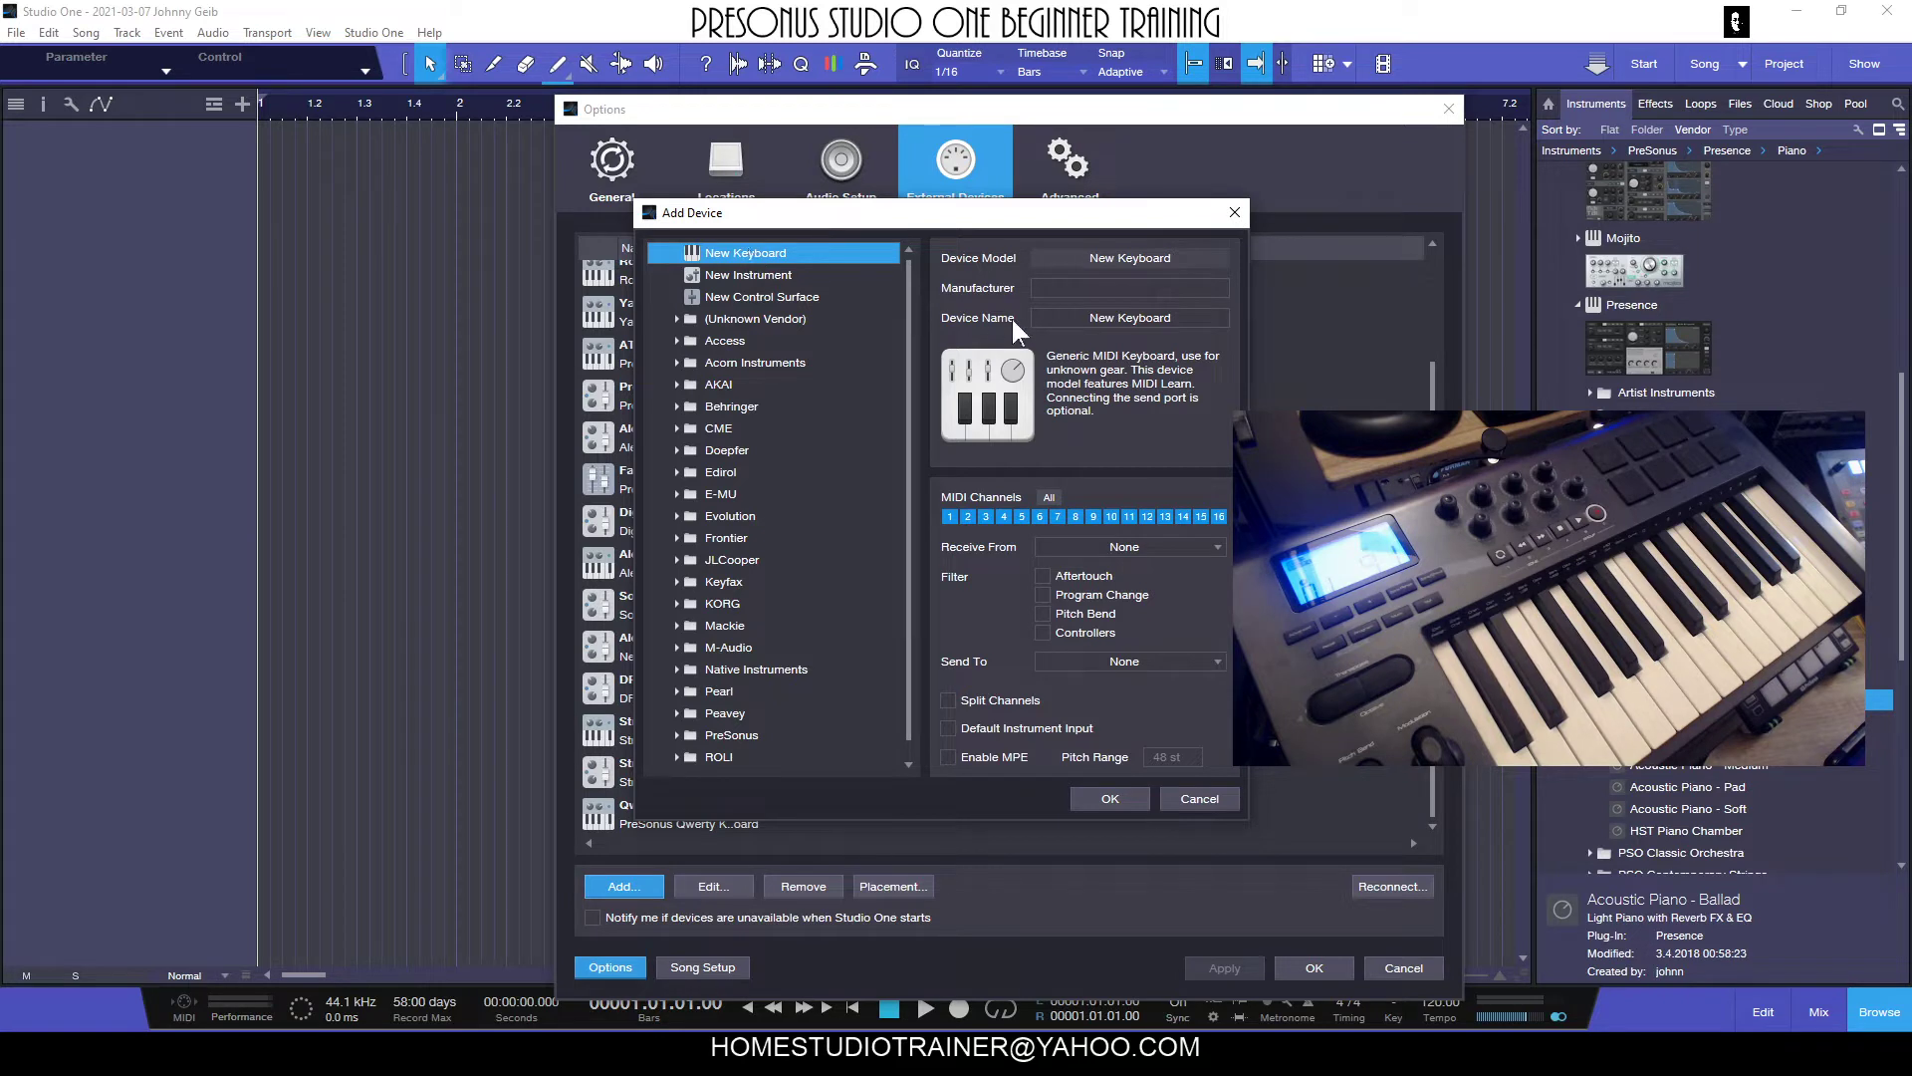
left_click(1147, 314)
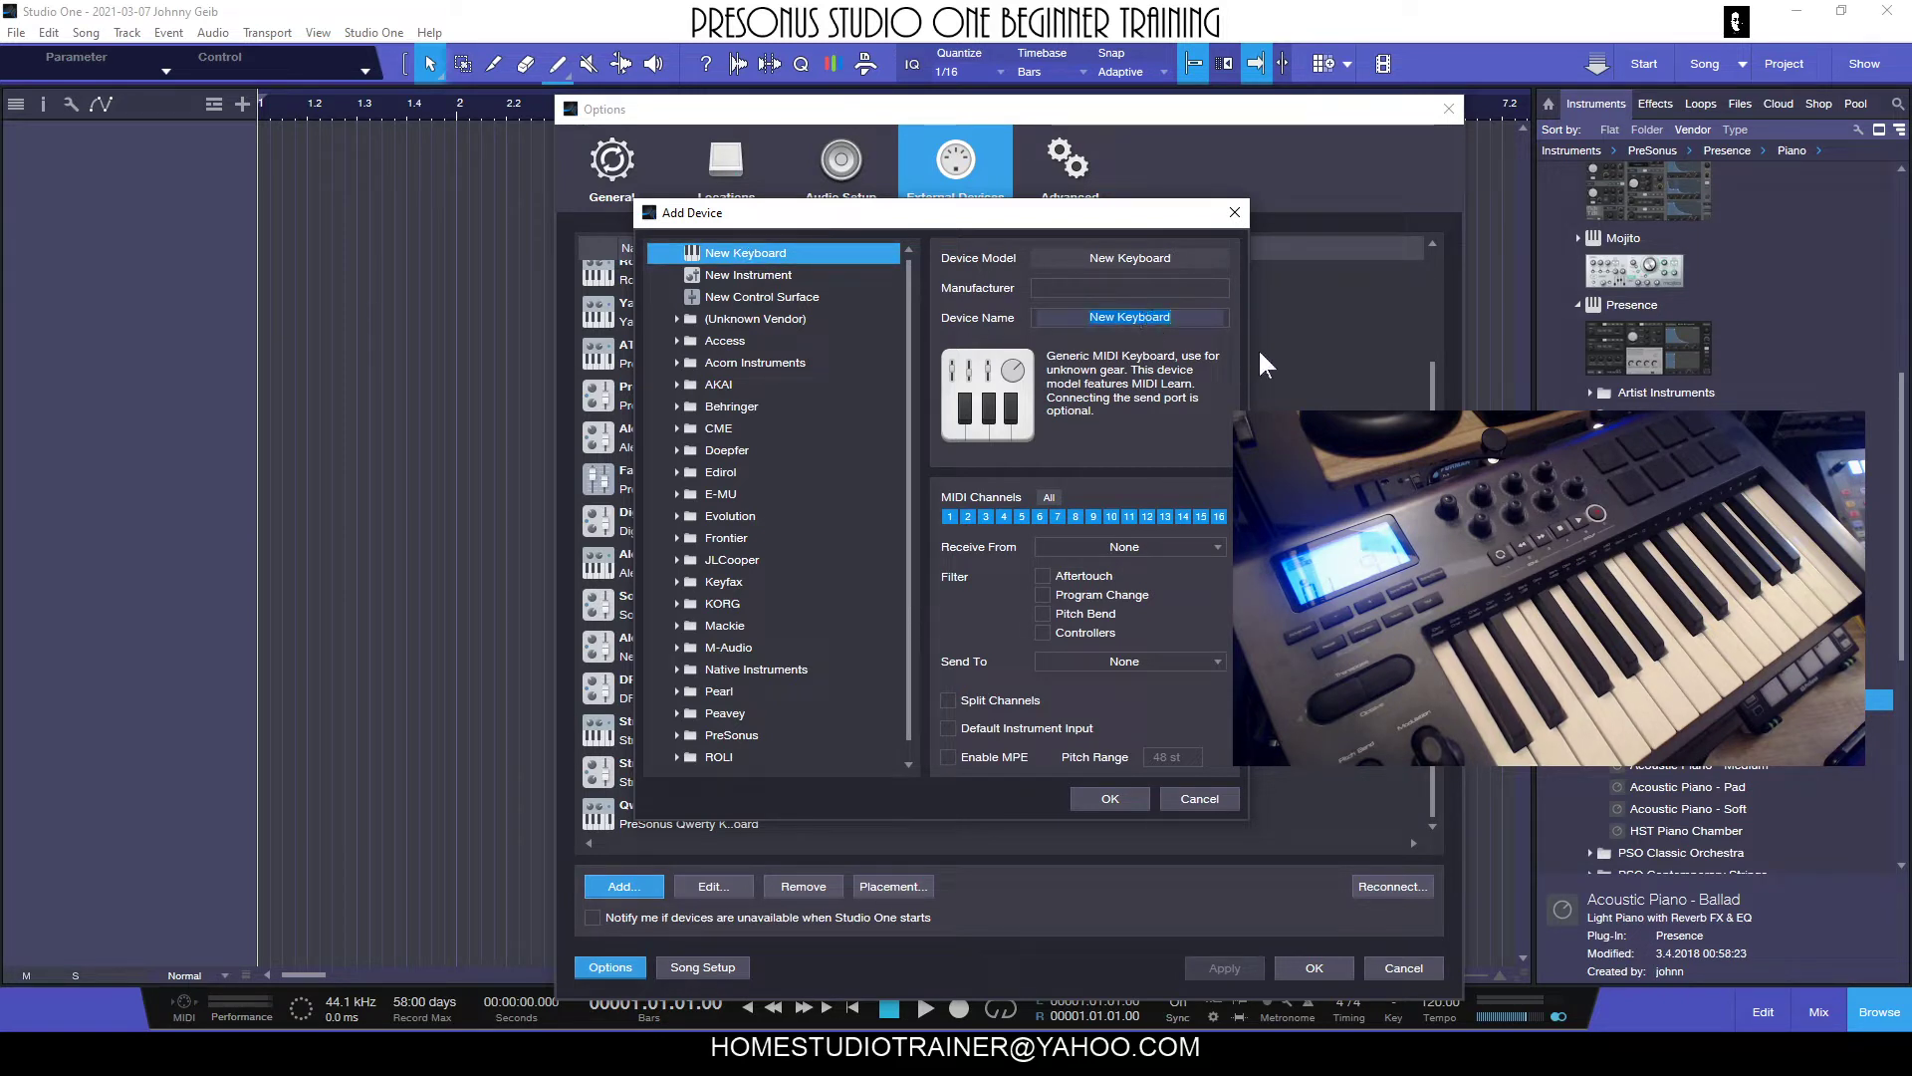
type("M Au")
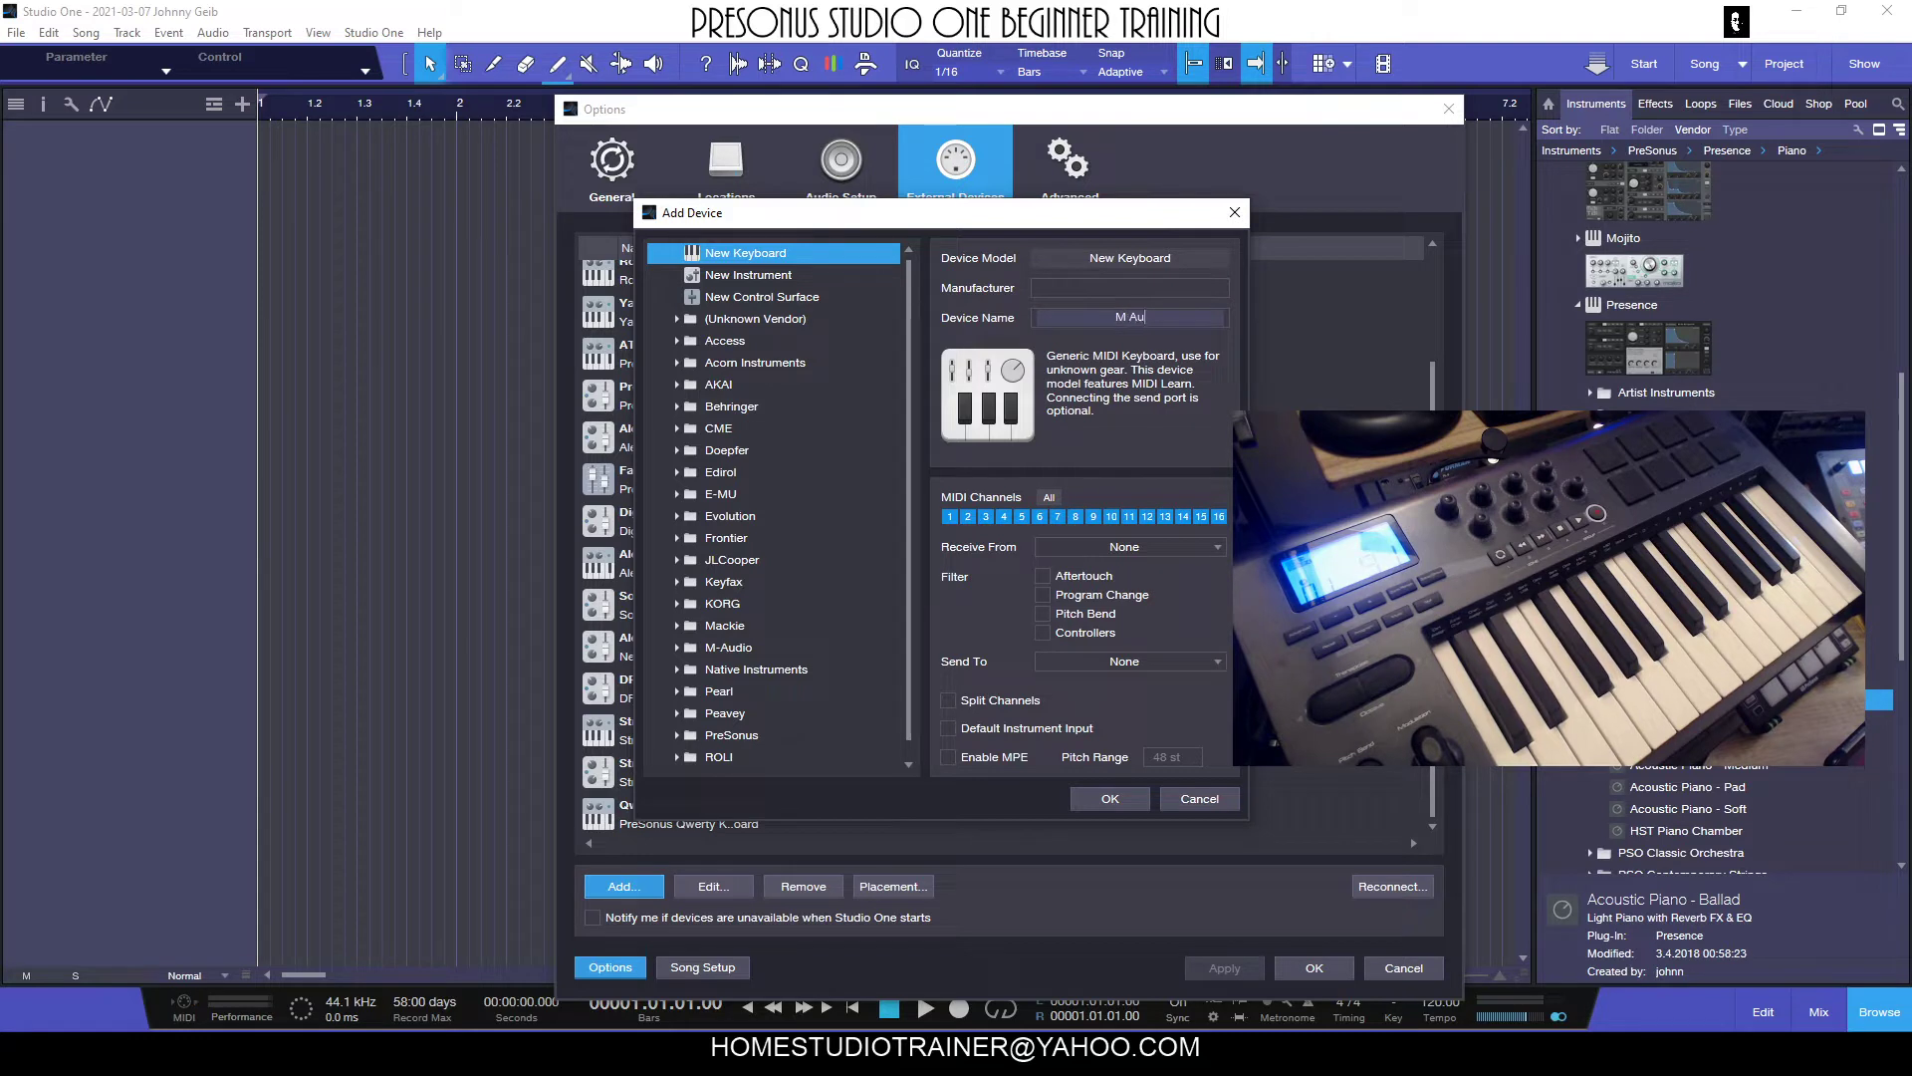
type("dio Axiom 25")
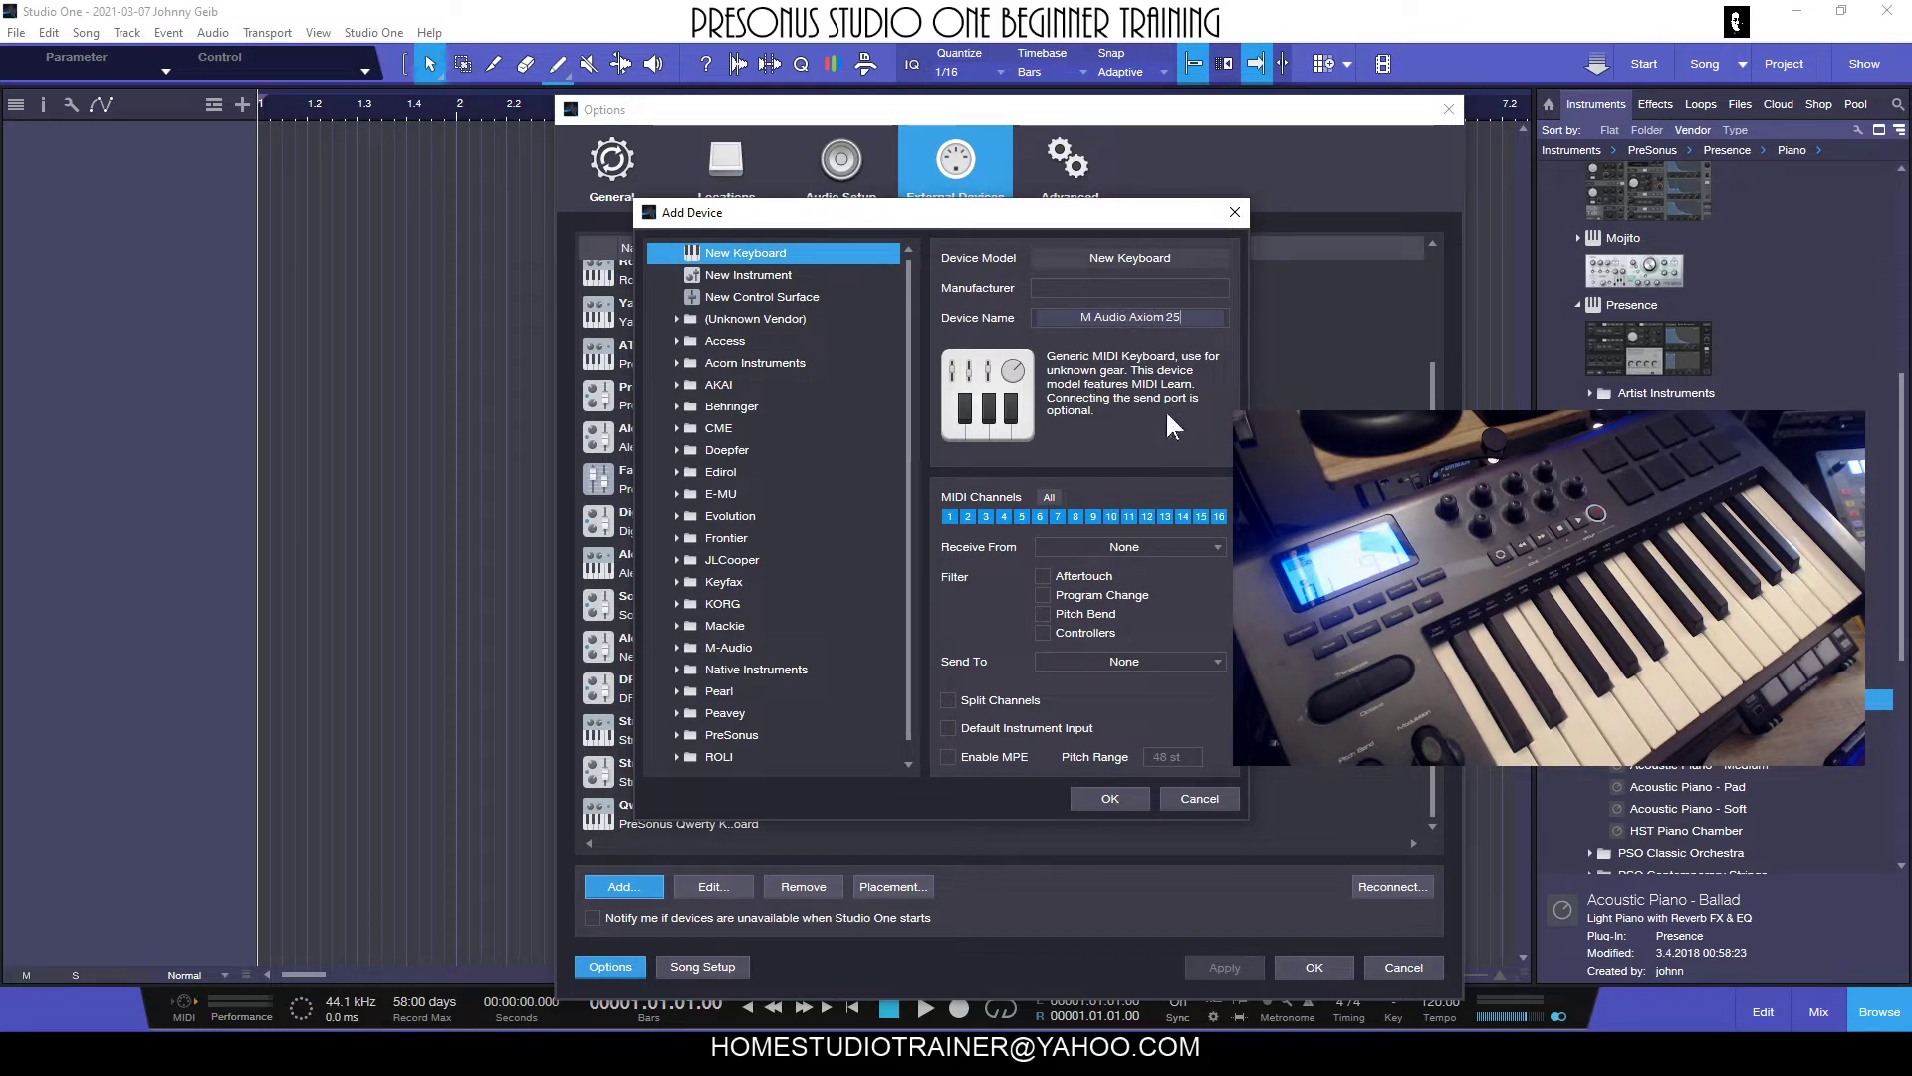
key("Return")
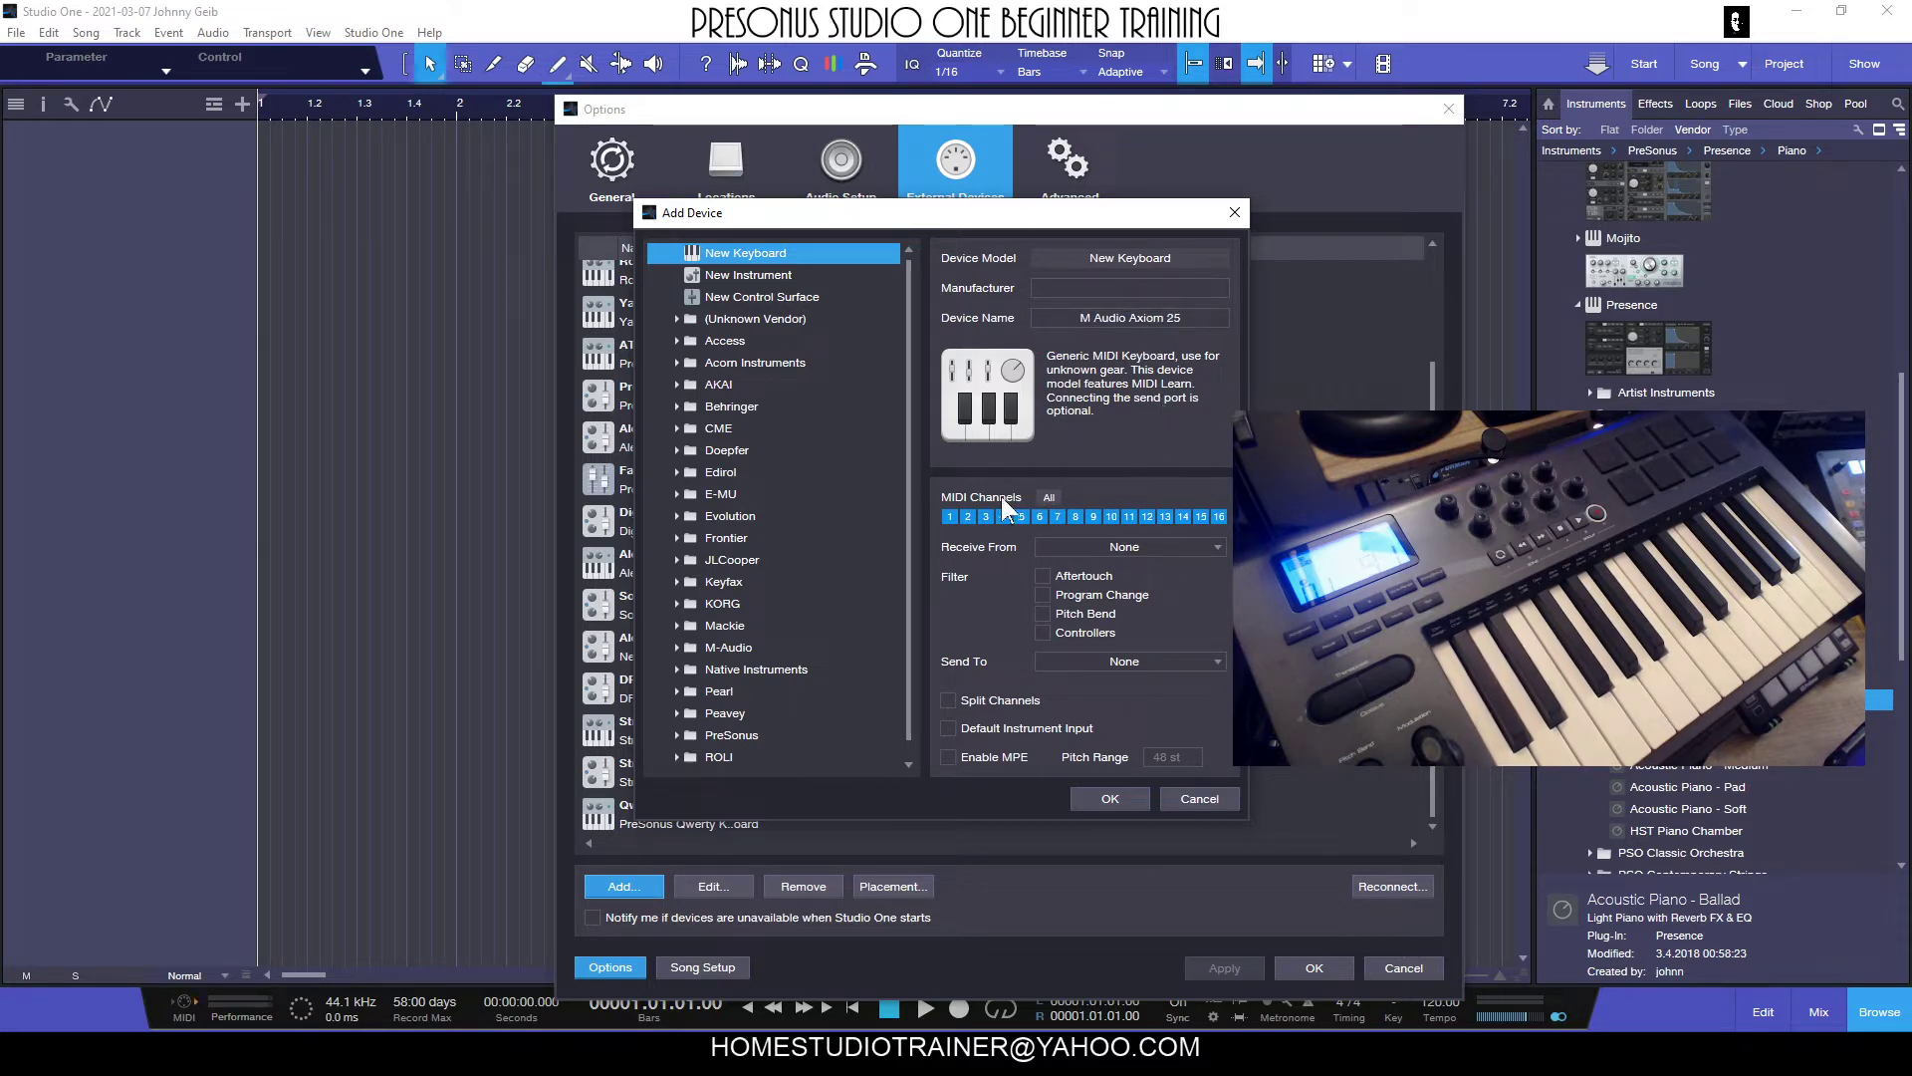
left_click(1048, 498)
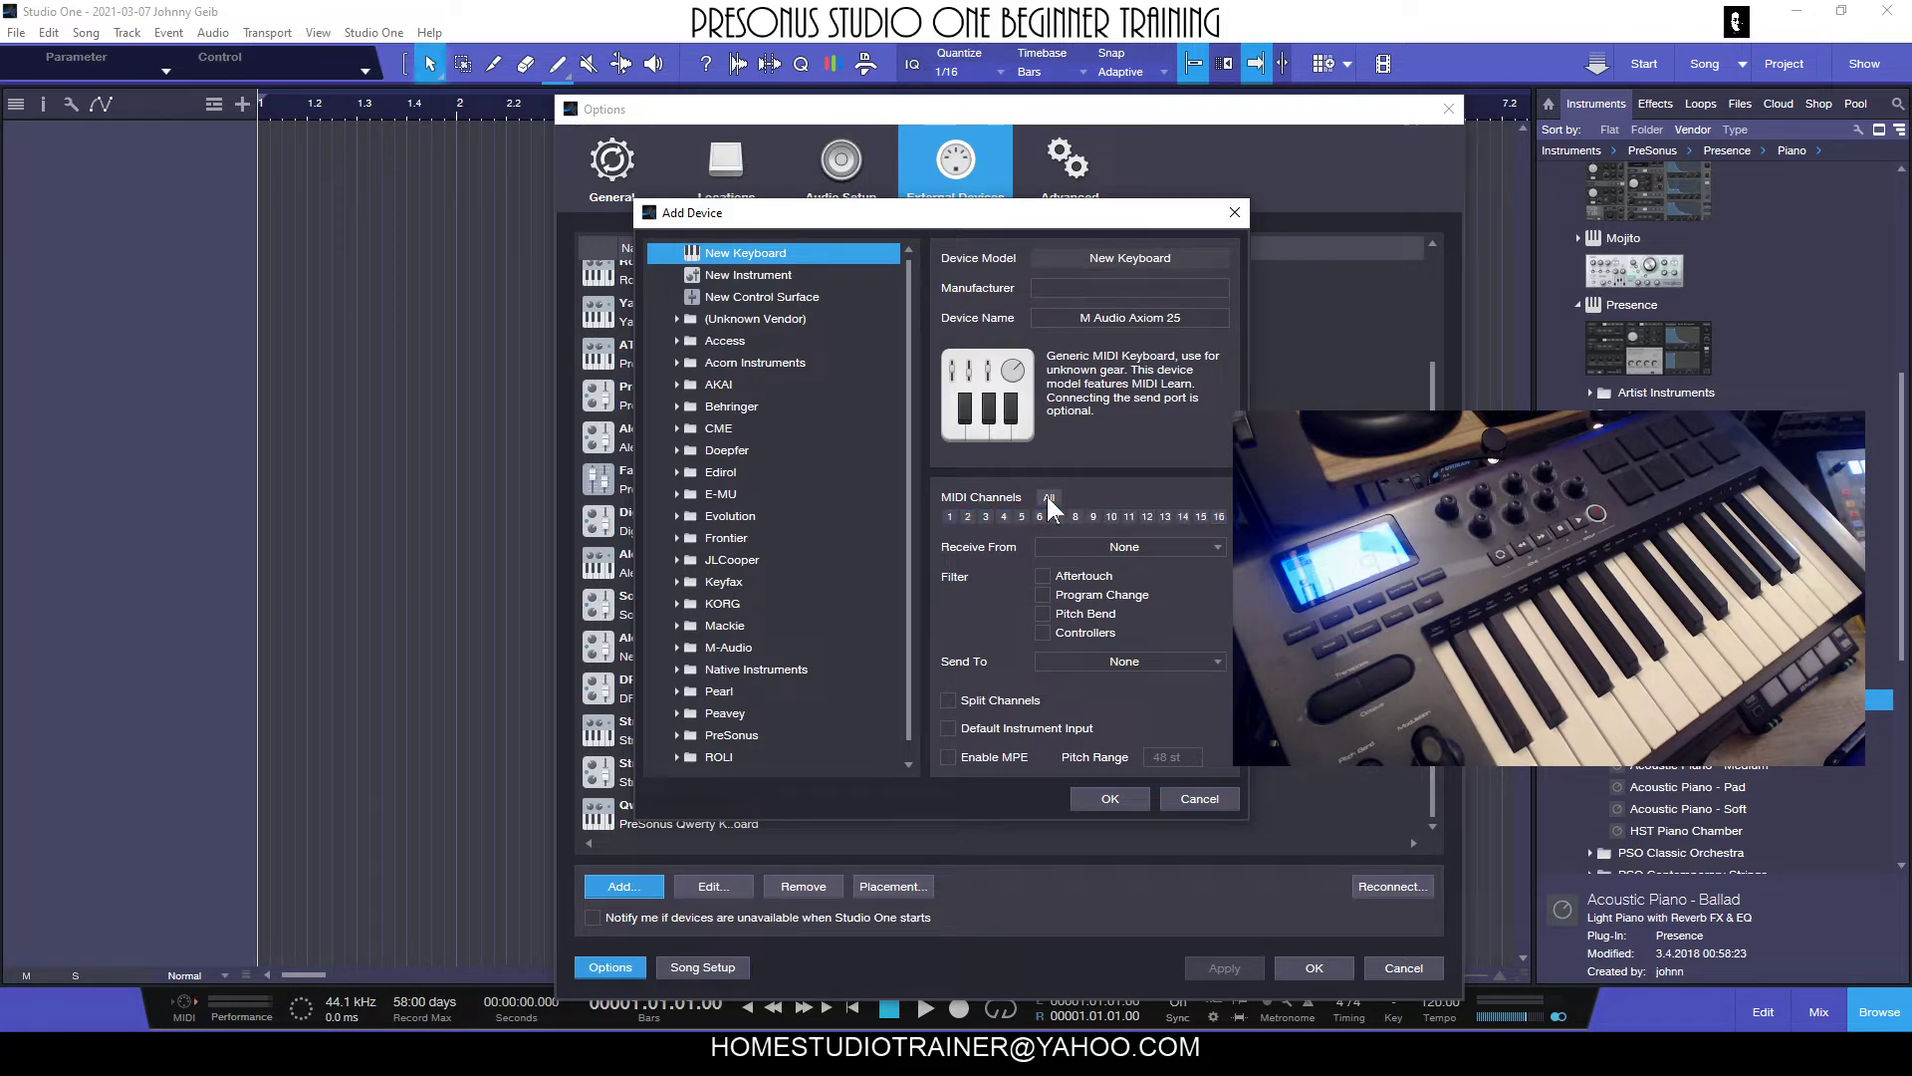
left_click(1049, 498)
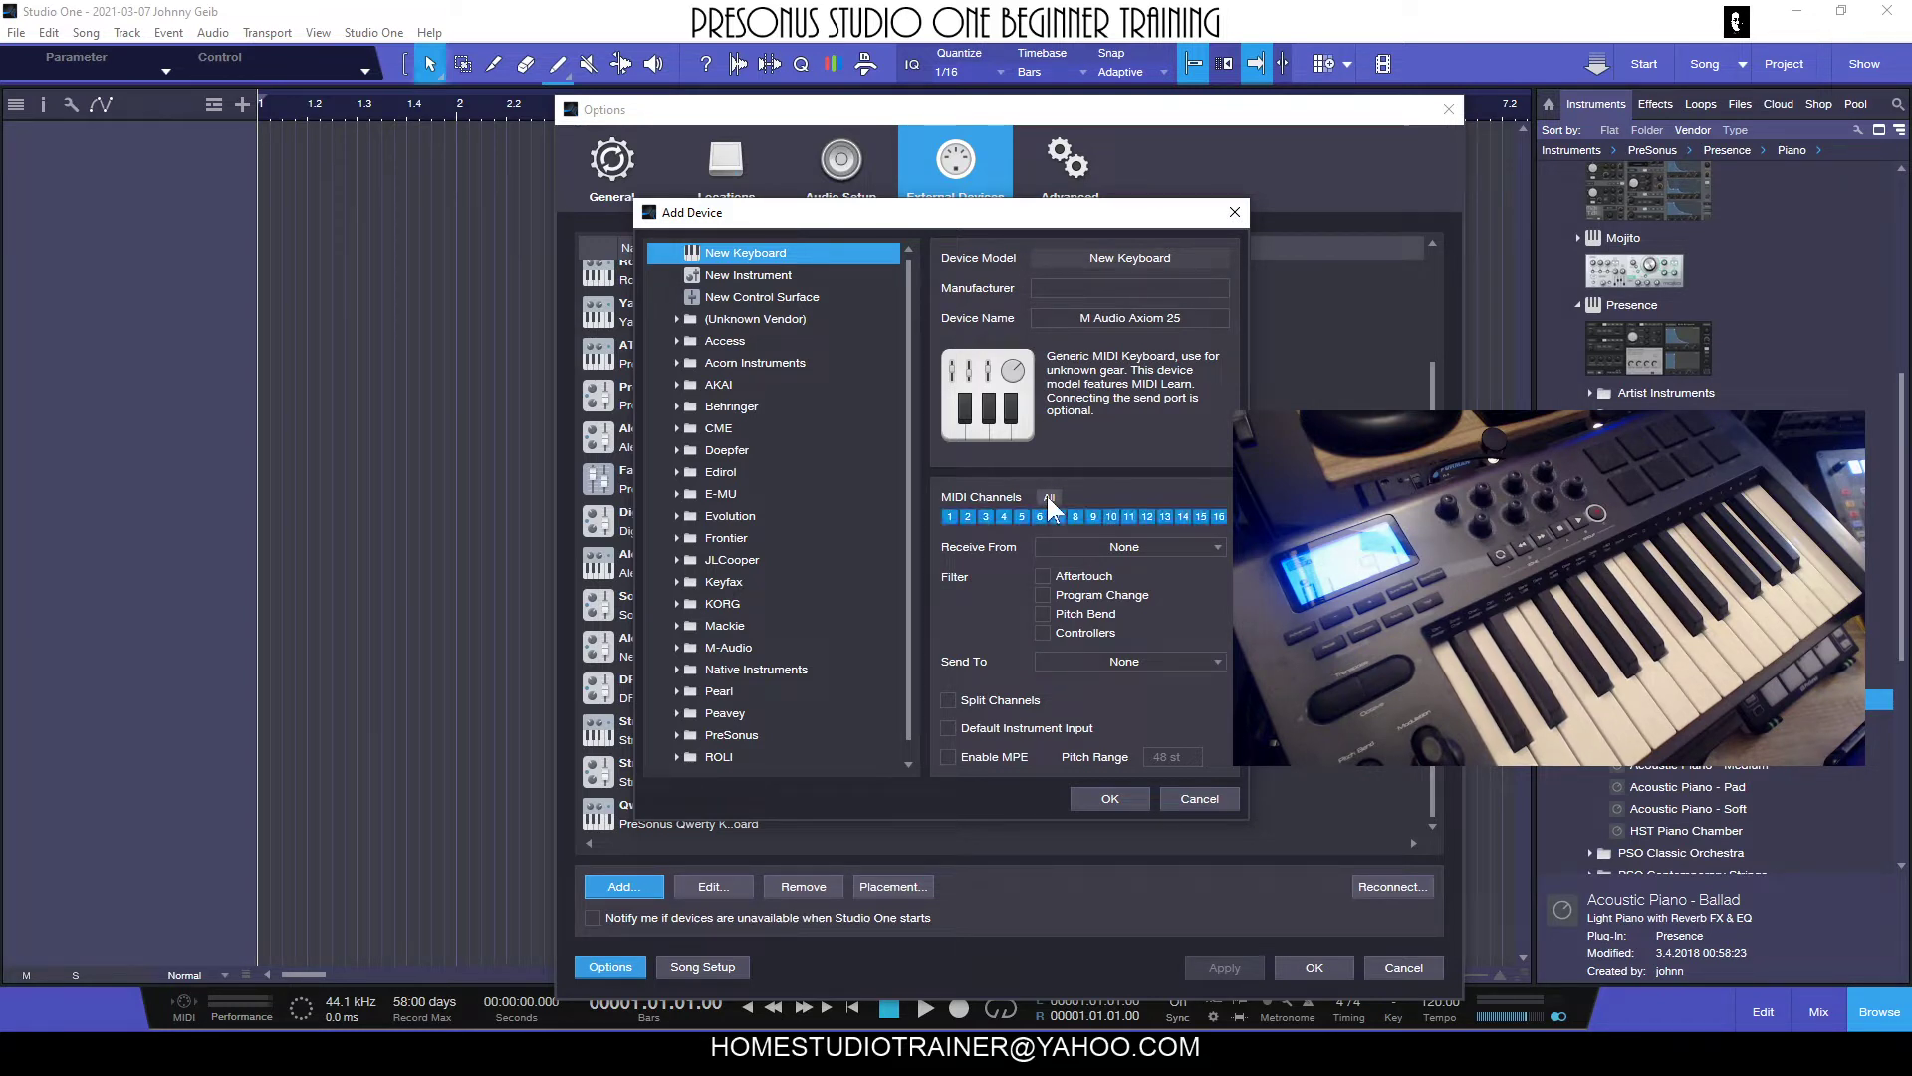
- Enable the Pitch Bend filter and set Receive From to MIDIIN2 (USB Axiom 25)
left_click(1043, 613)
left_click(1157, 548)
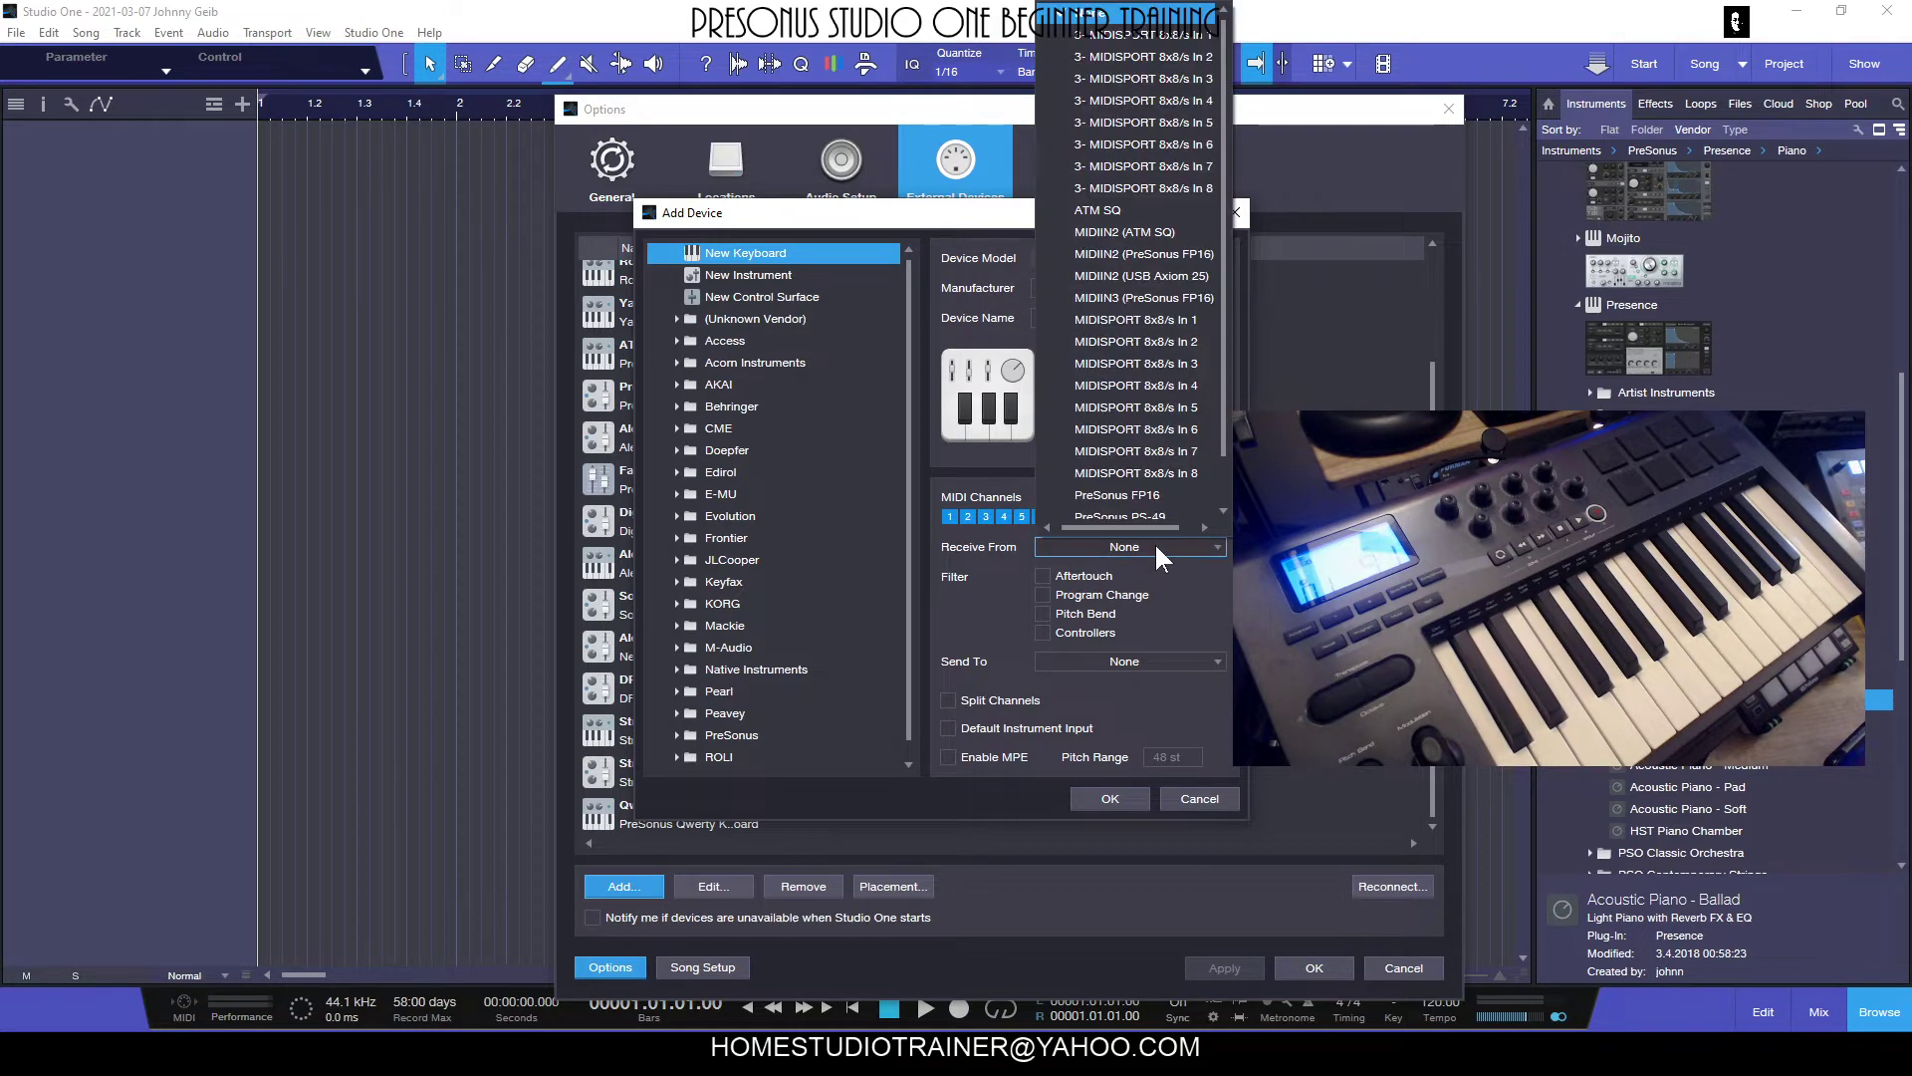
left_click(1139, 275)
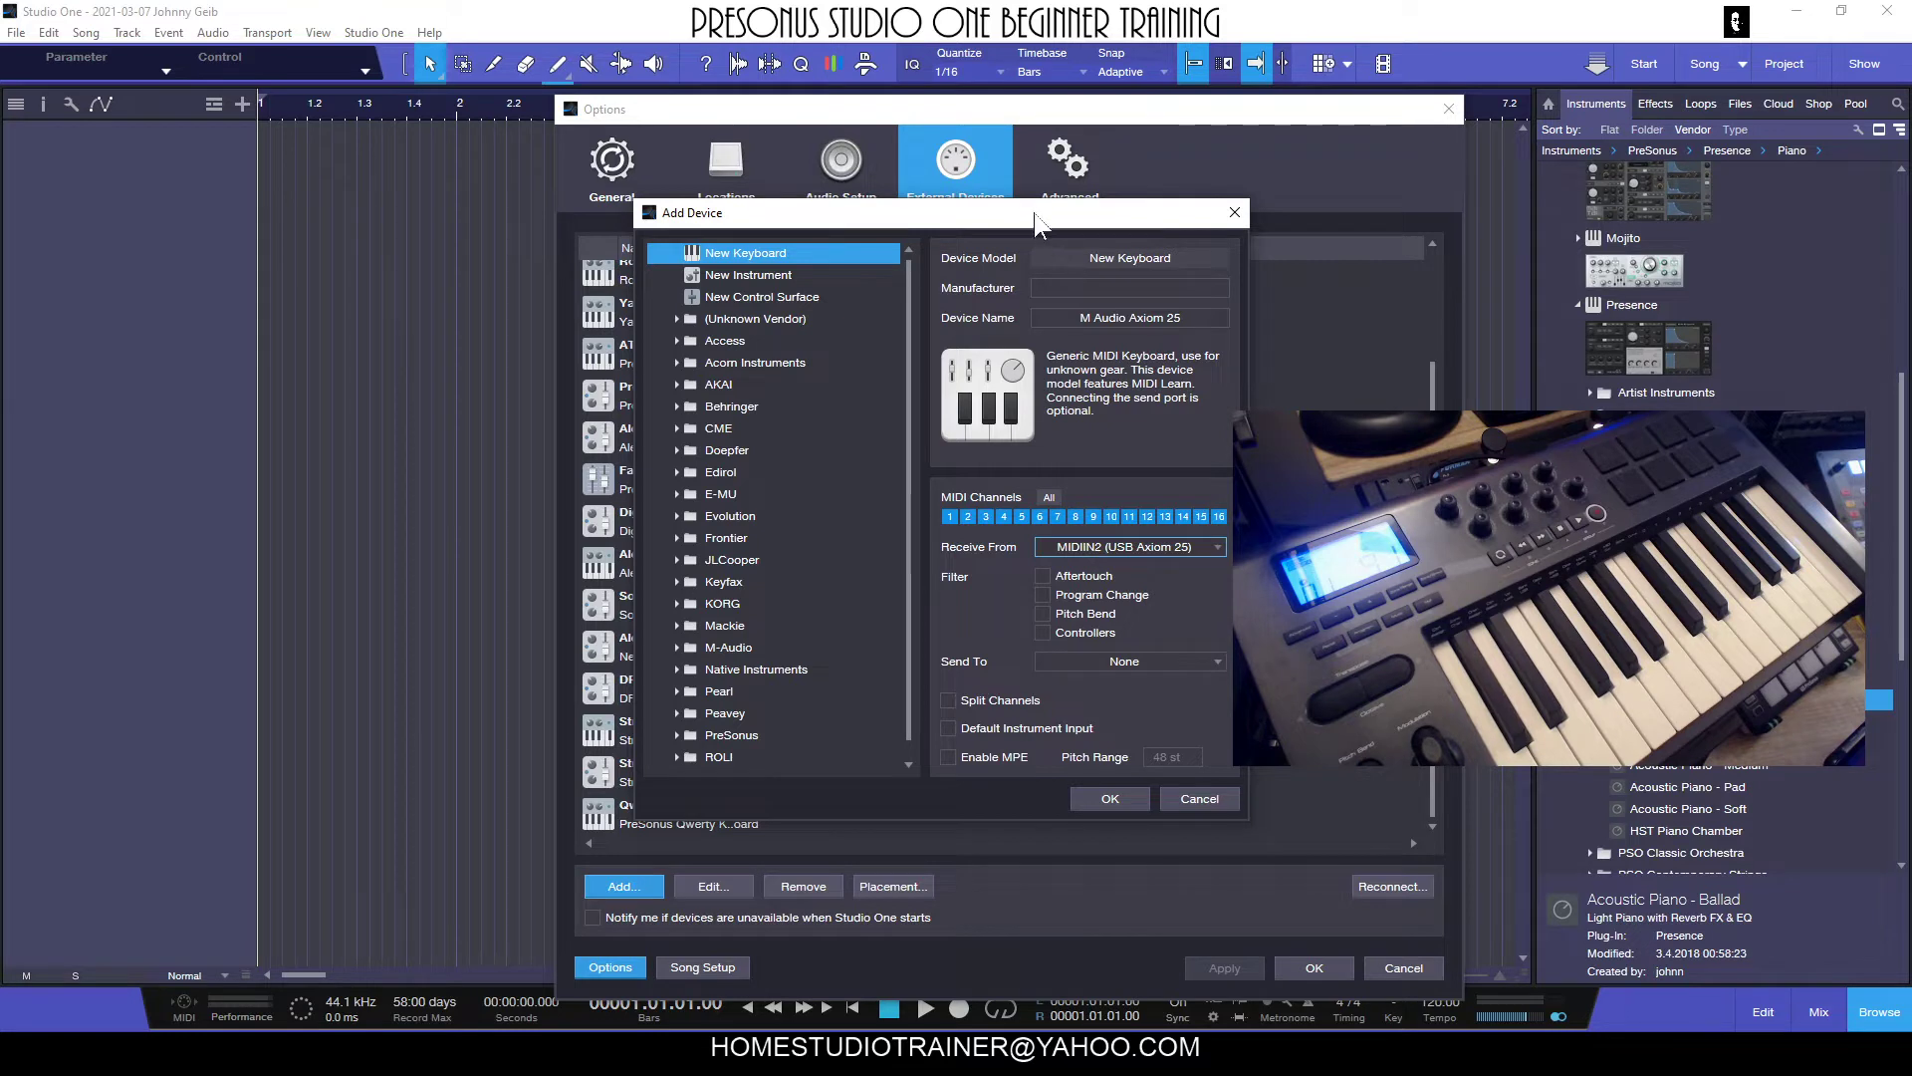
left_click_drag(1036, 221, 1000, 226)
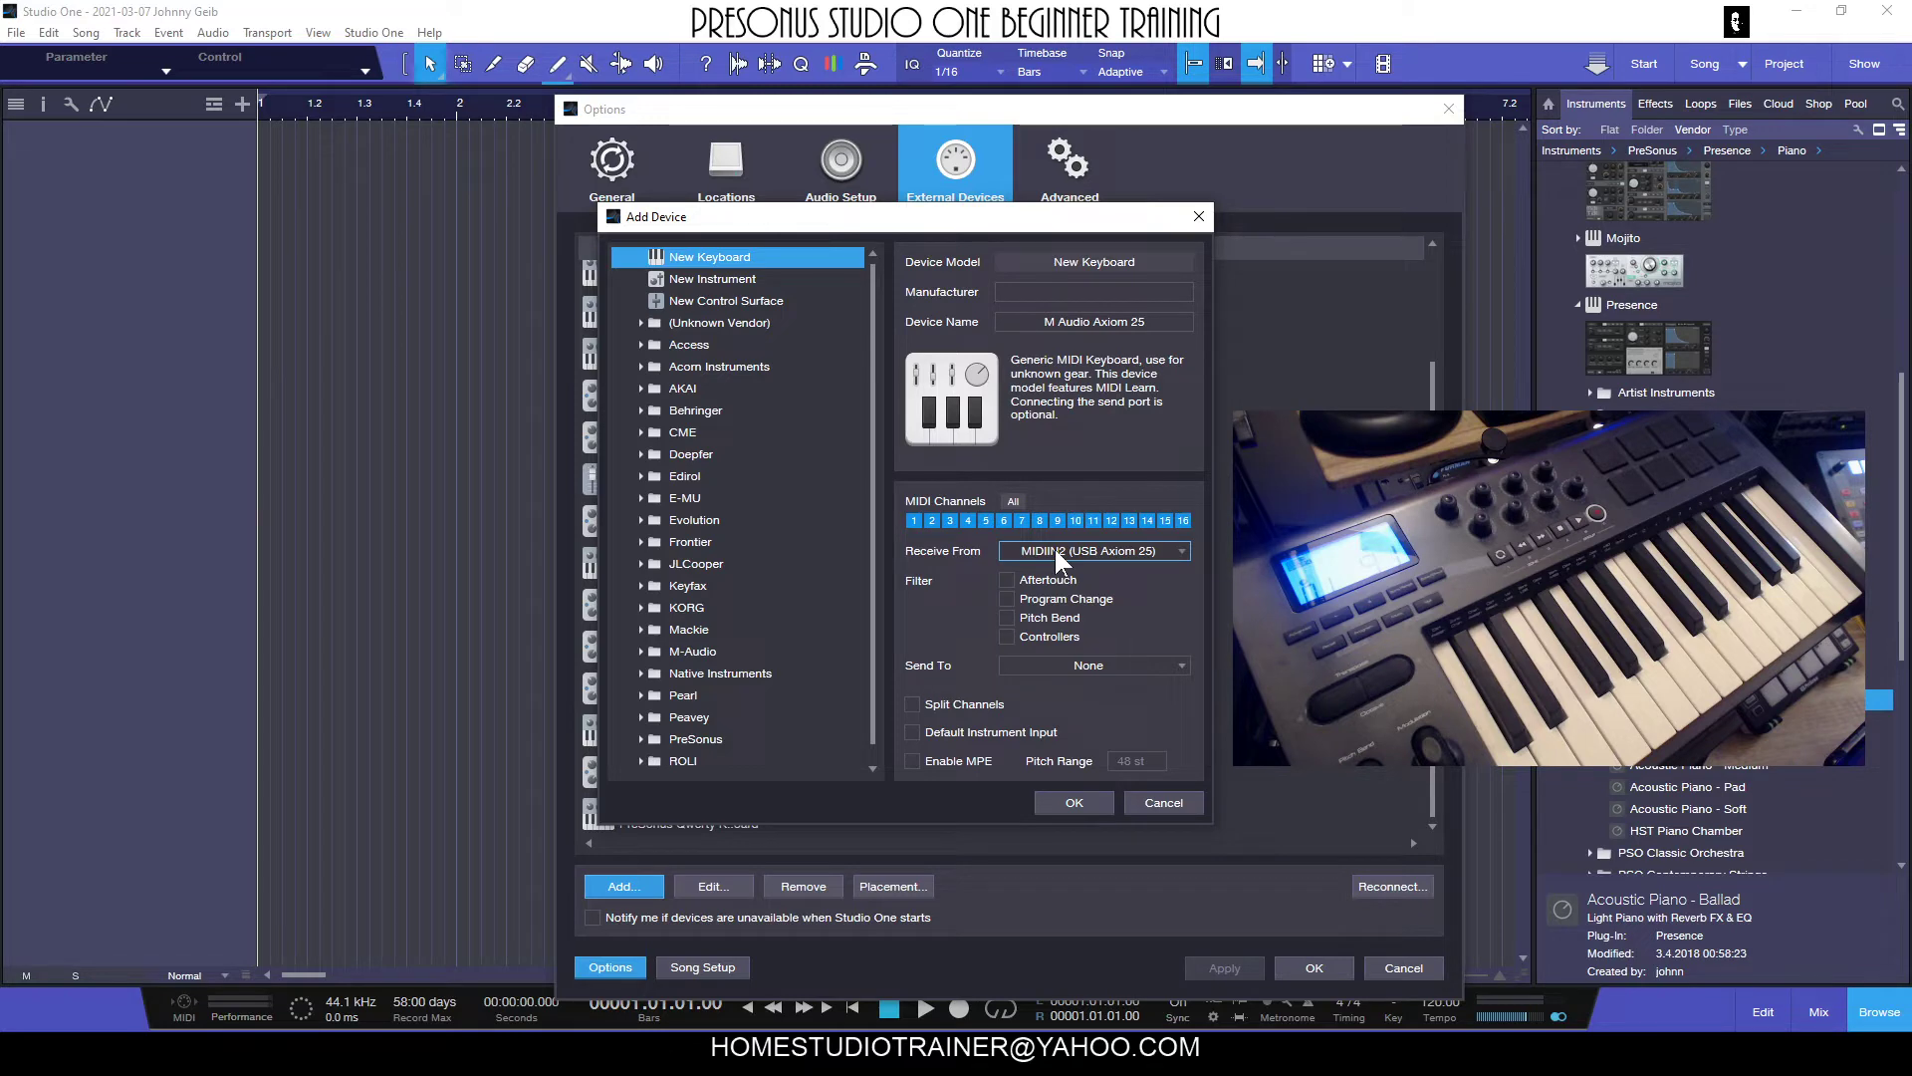
- Save the M Audio Axiom 25 device and add a Presence Acoustic Piano - Ballad track
left_click(1074, 803)
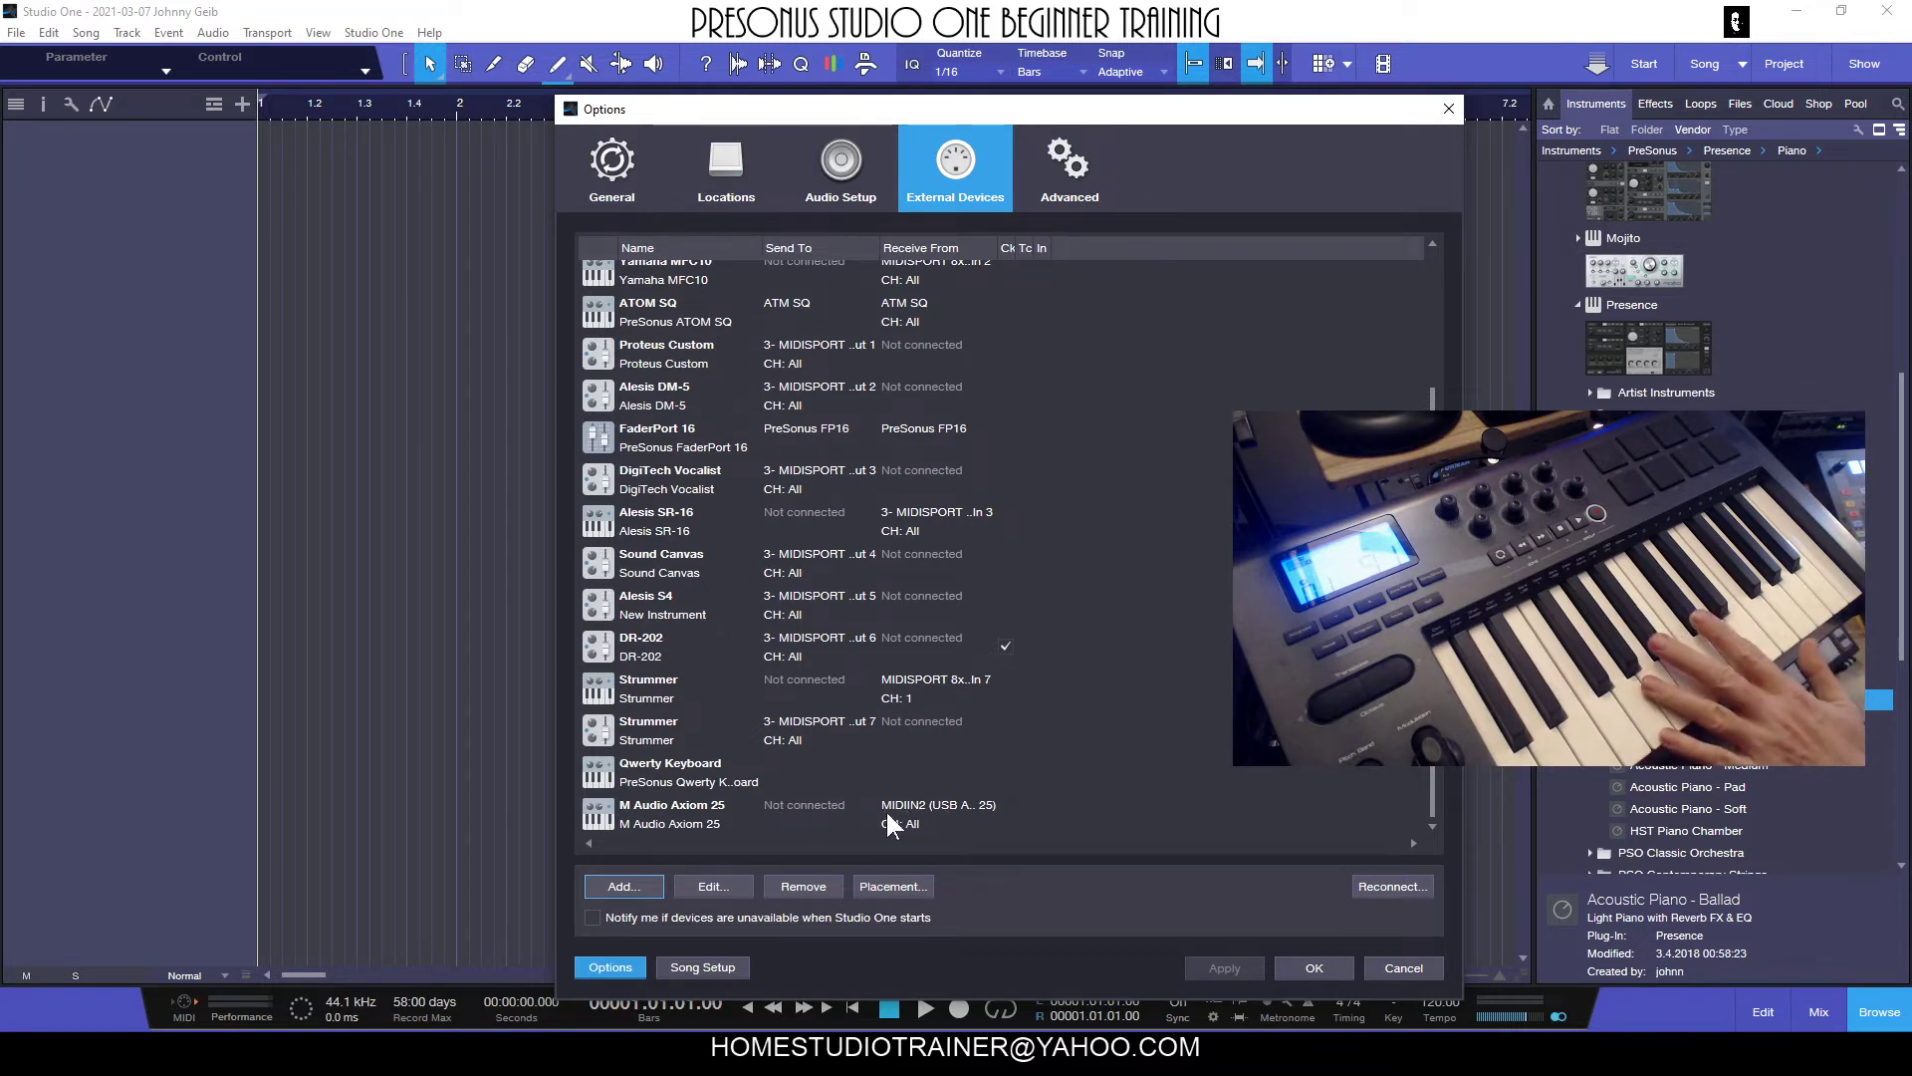
left_click(1310, 966)
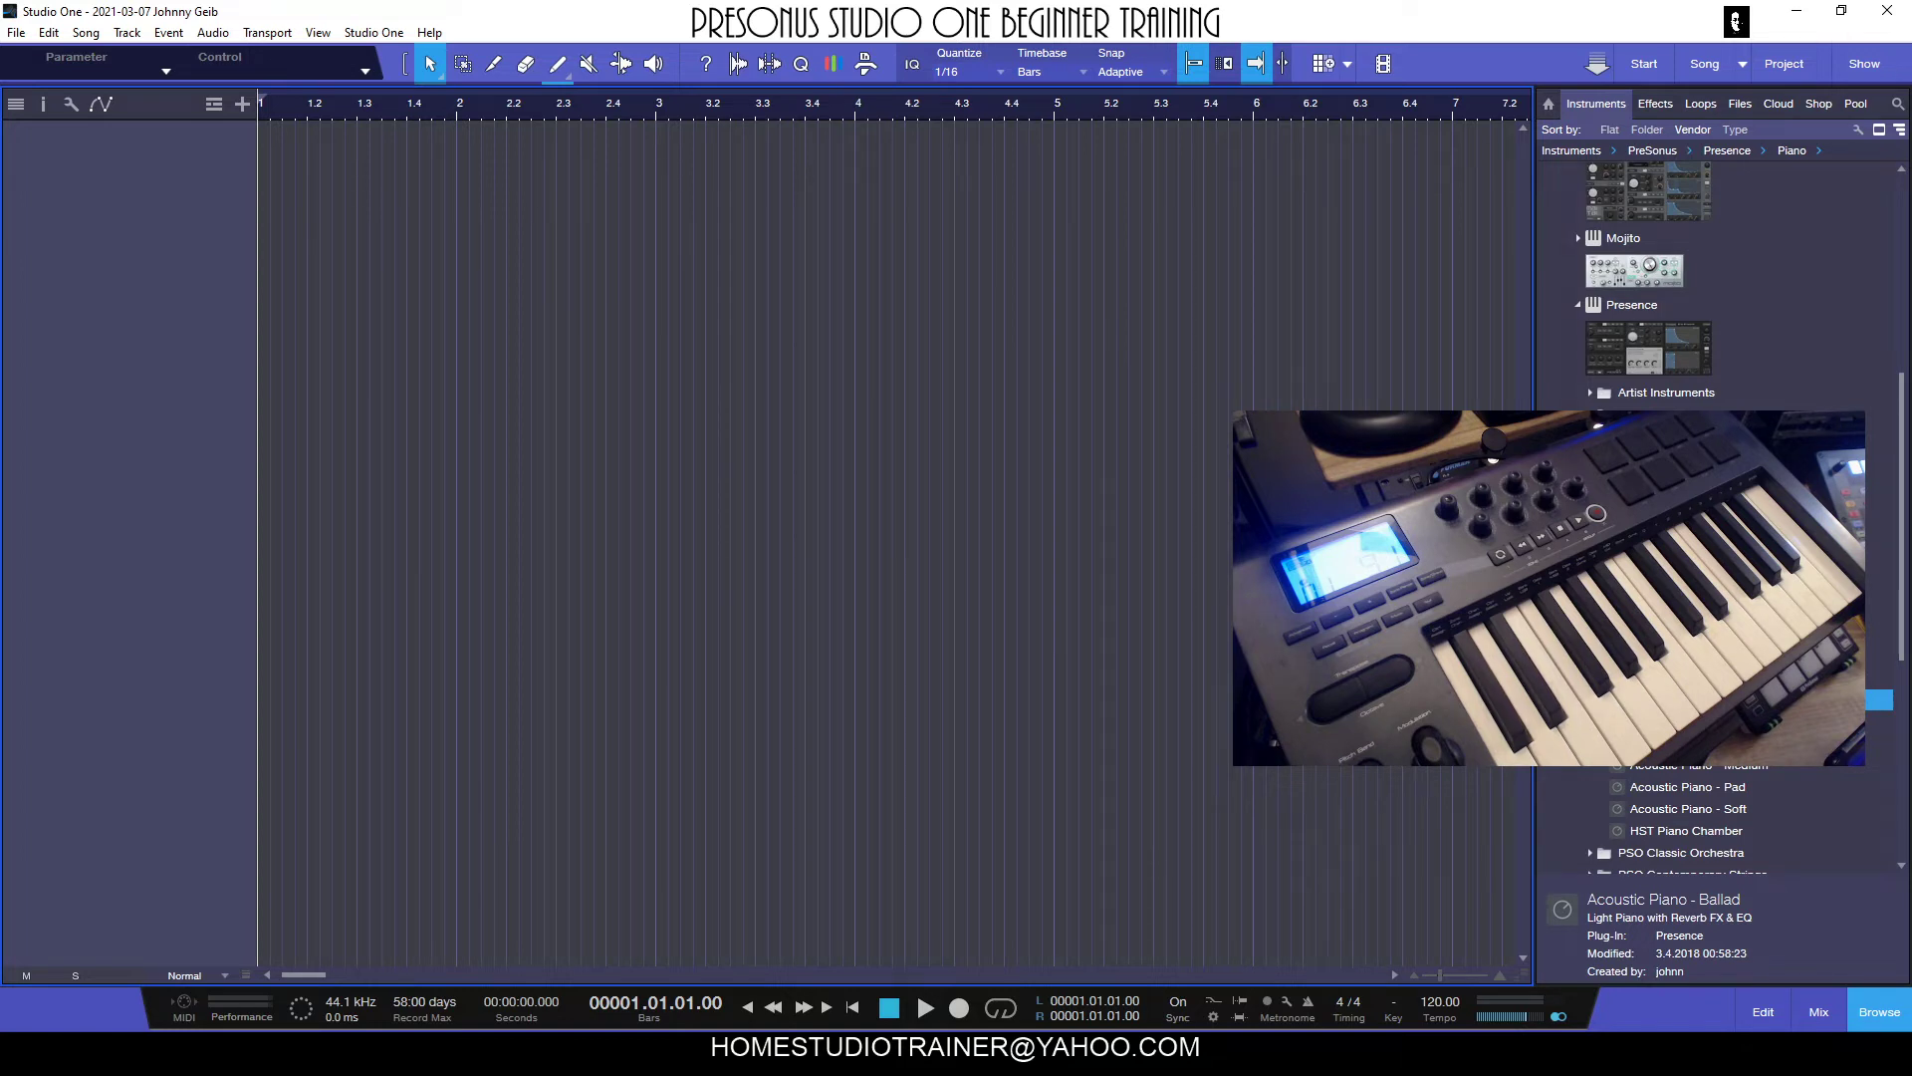
left_click_drag(1693, 743, 673, 360)
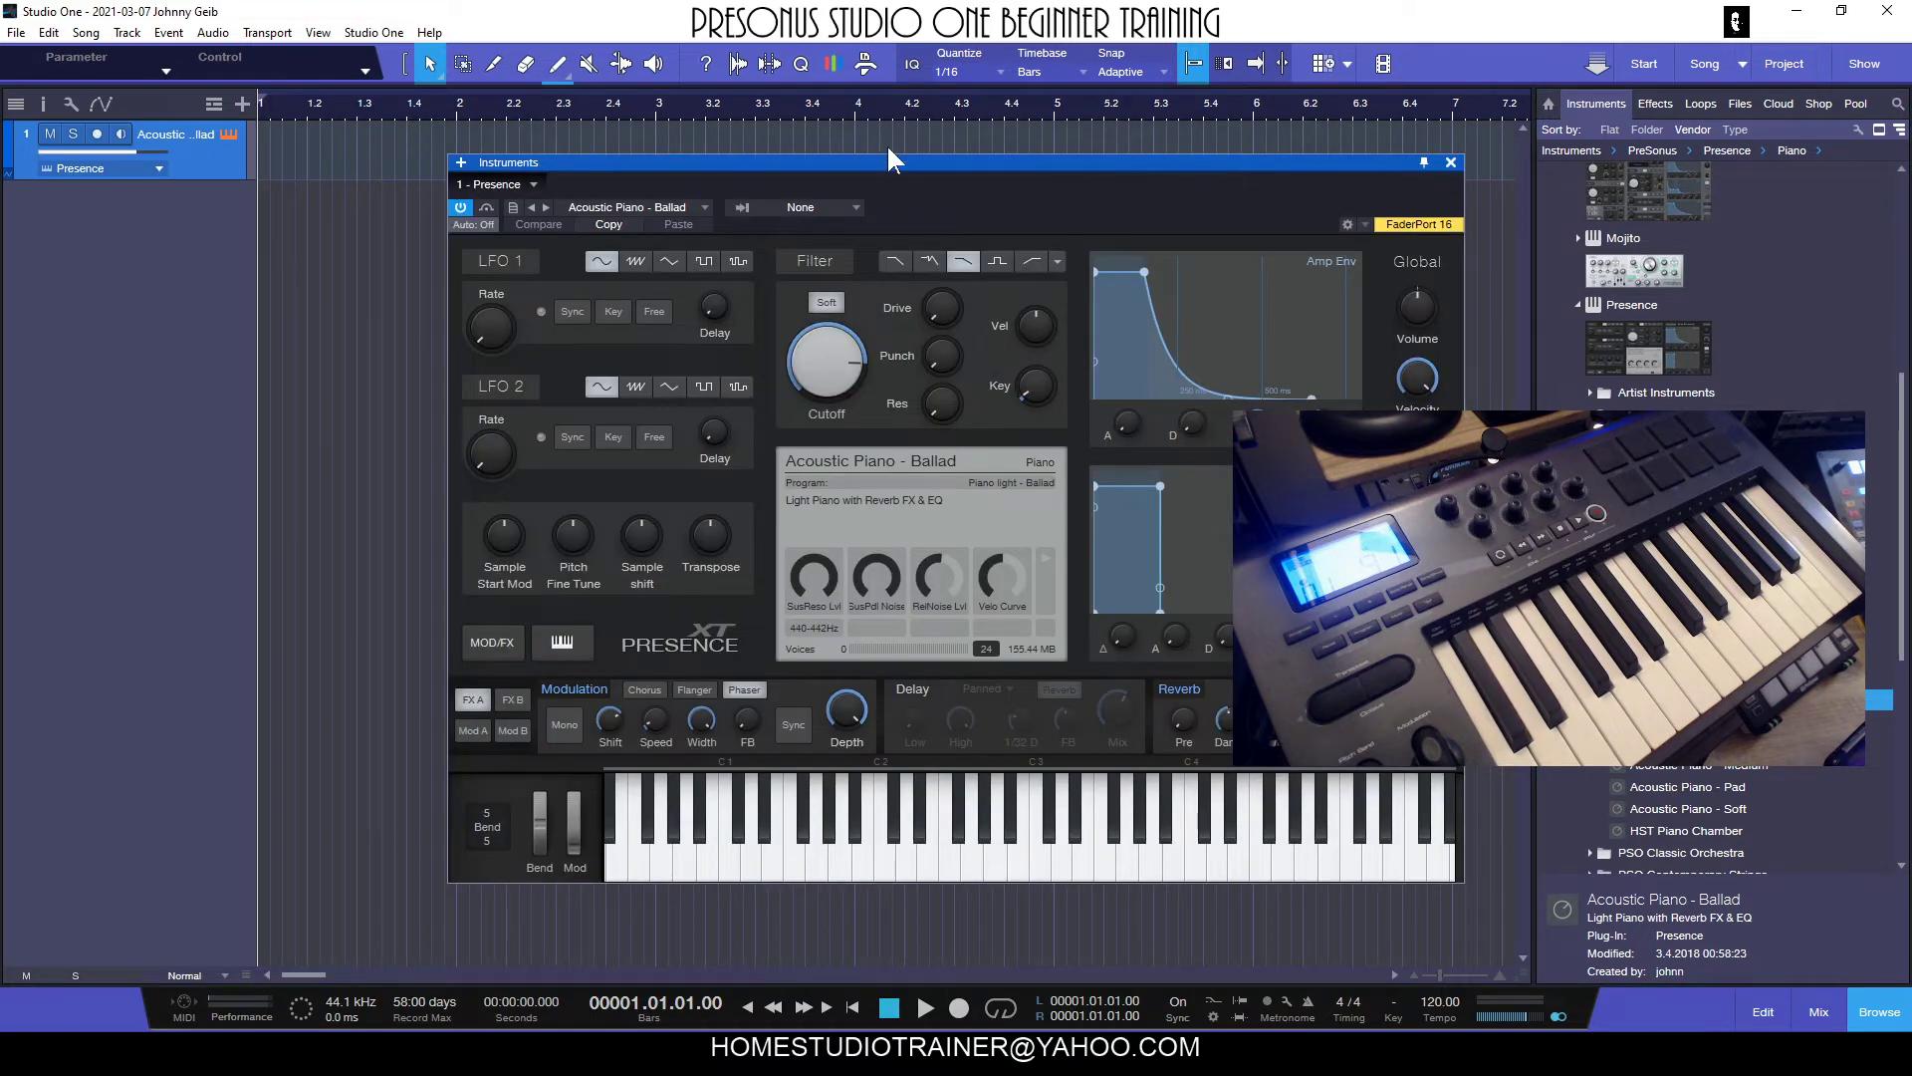
left_click_drag(885, 159, 846, 213)
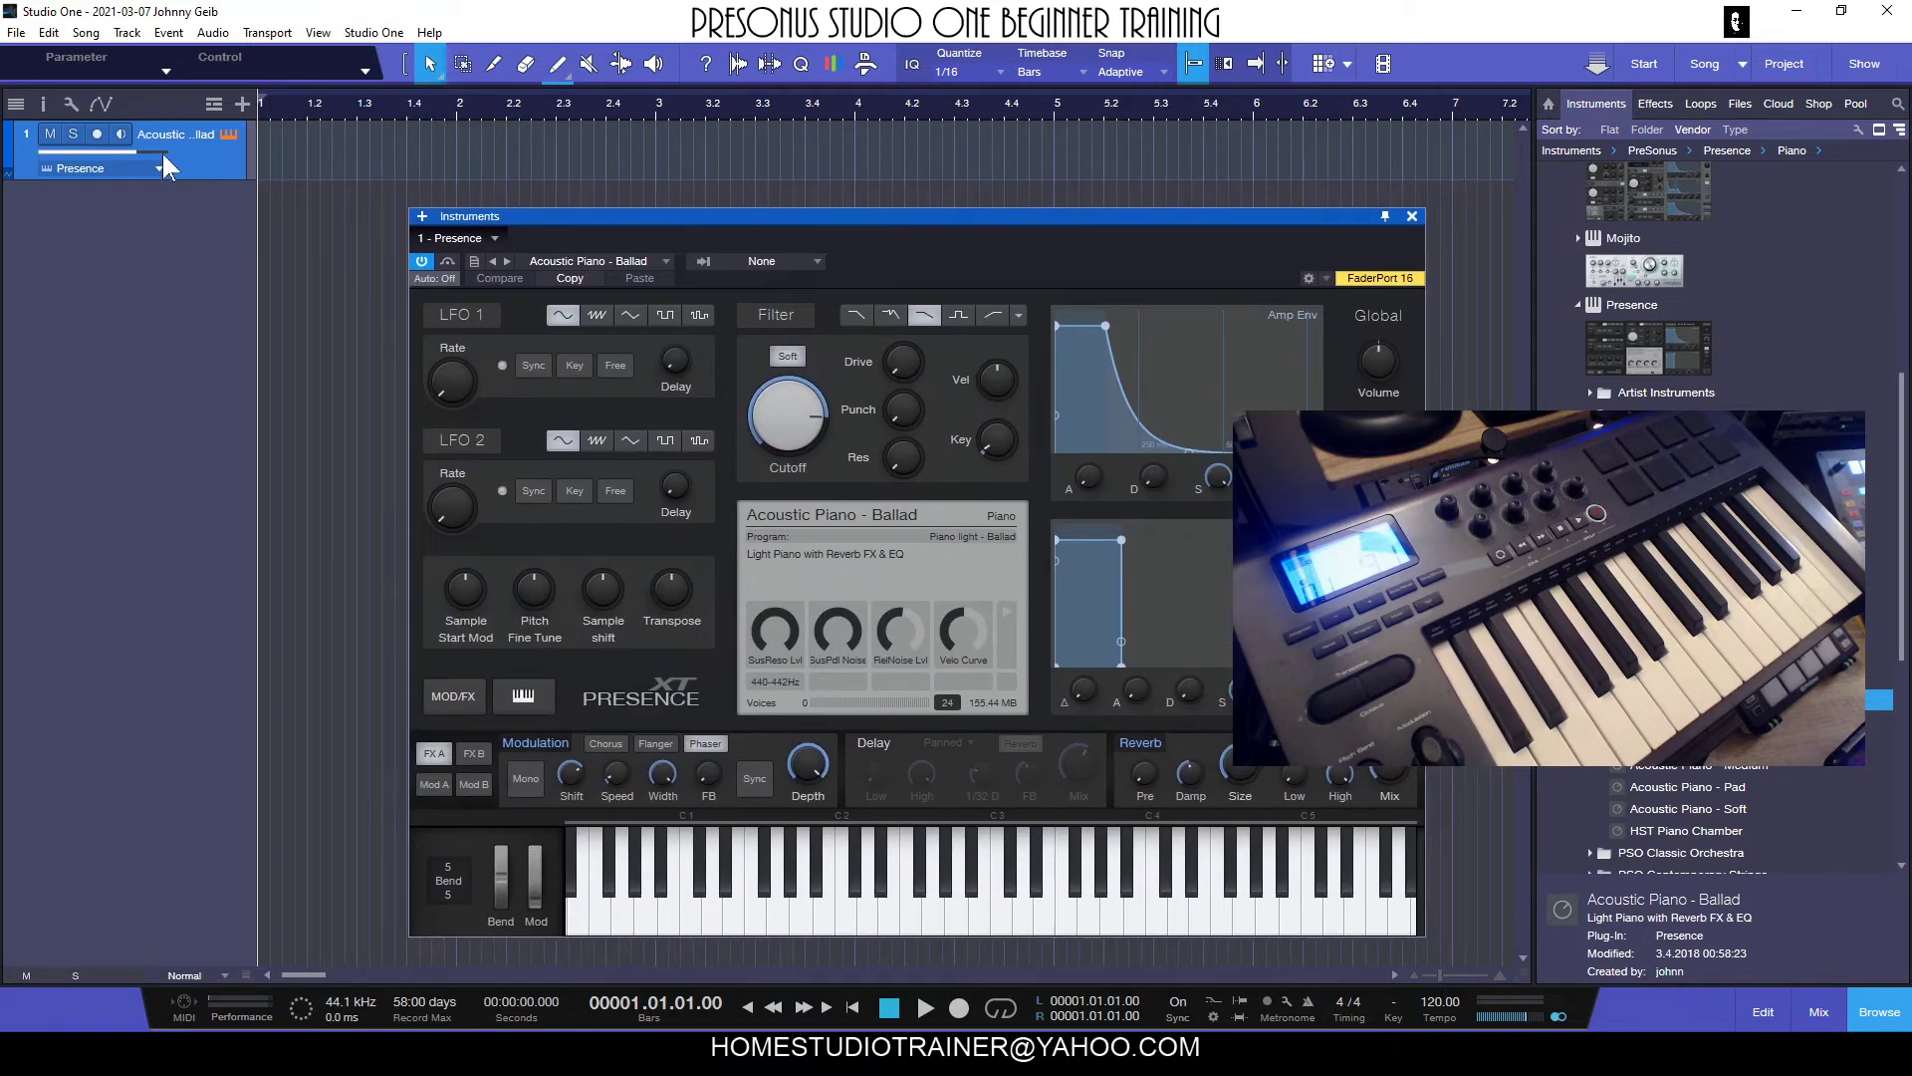
mouse_move(164, 155)
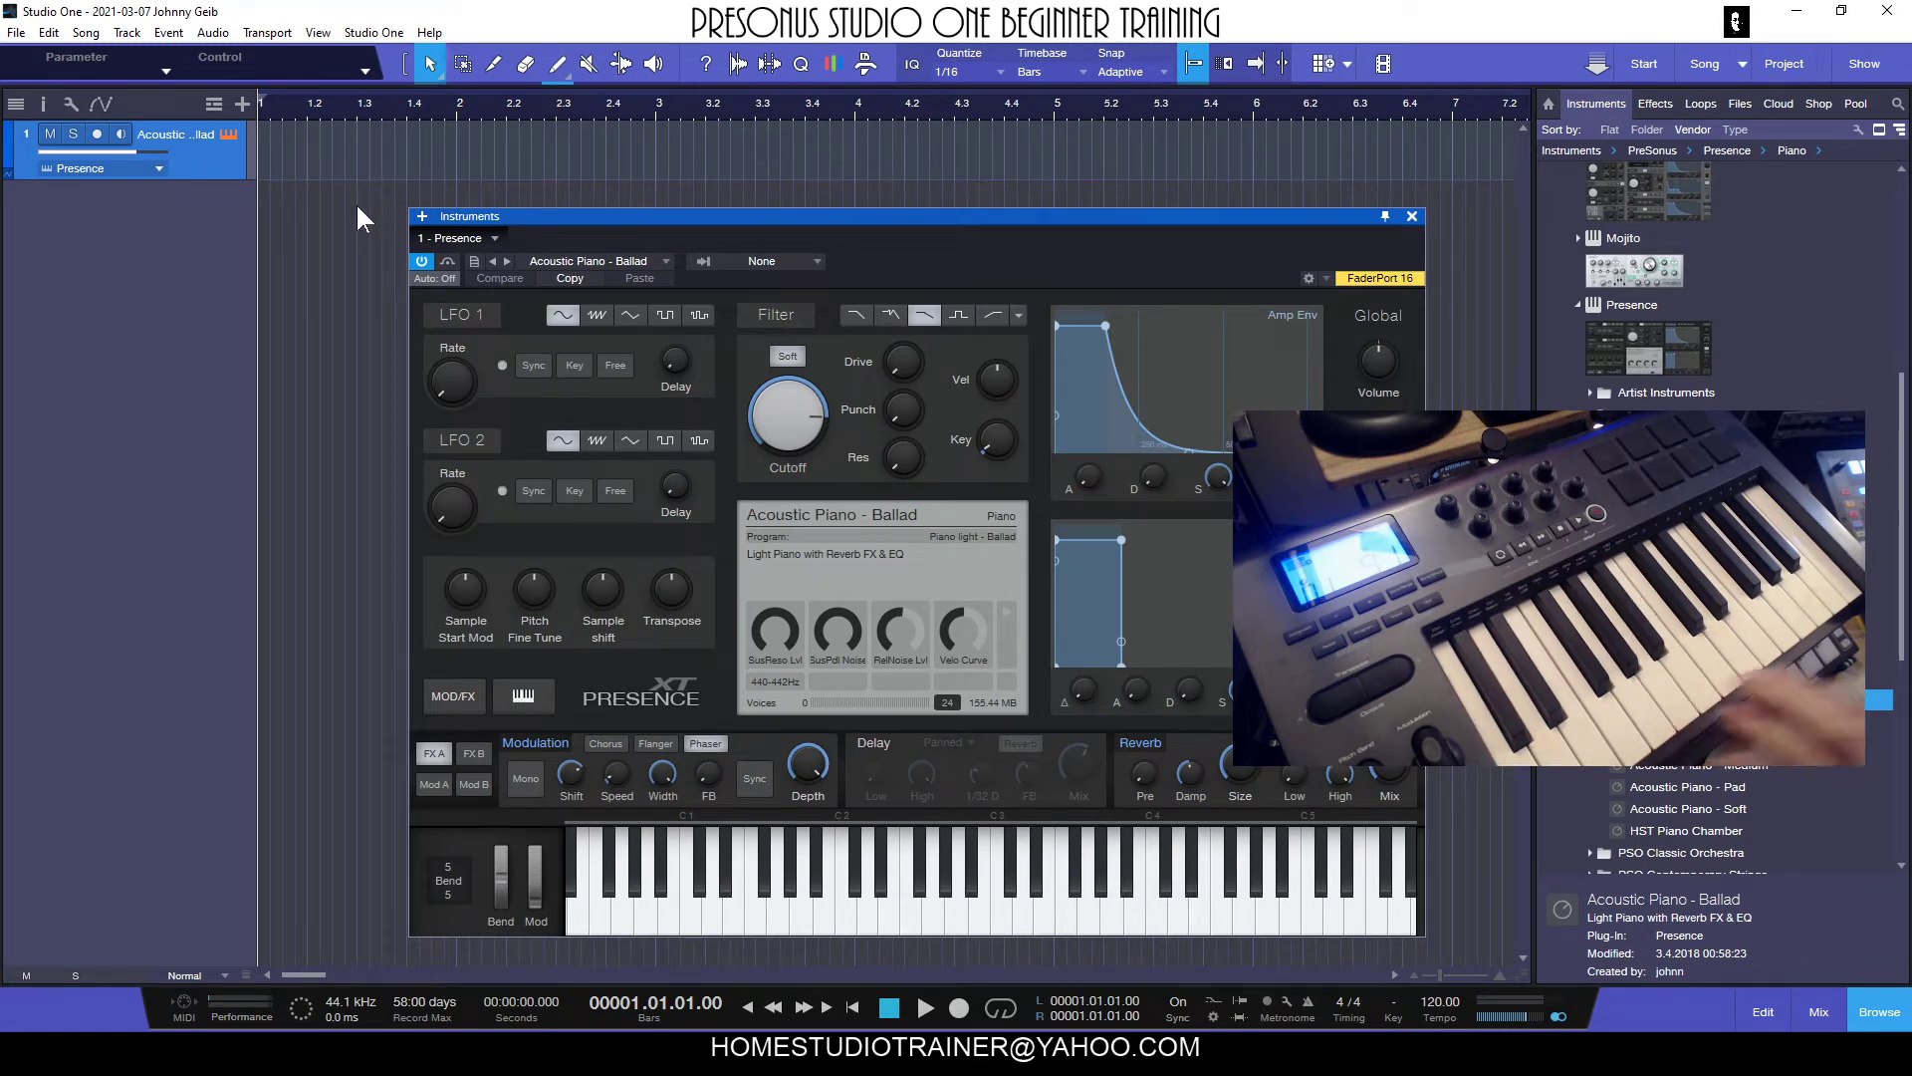
left_click(948, 866)
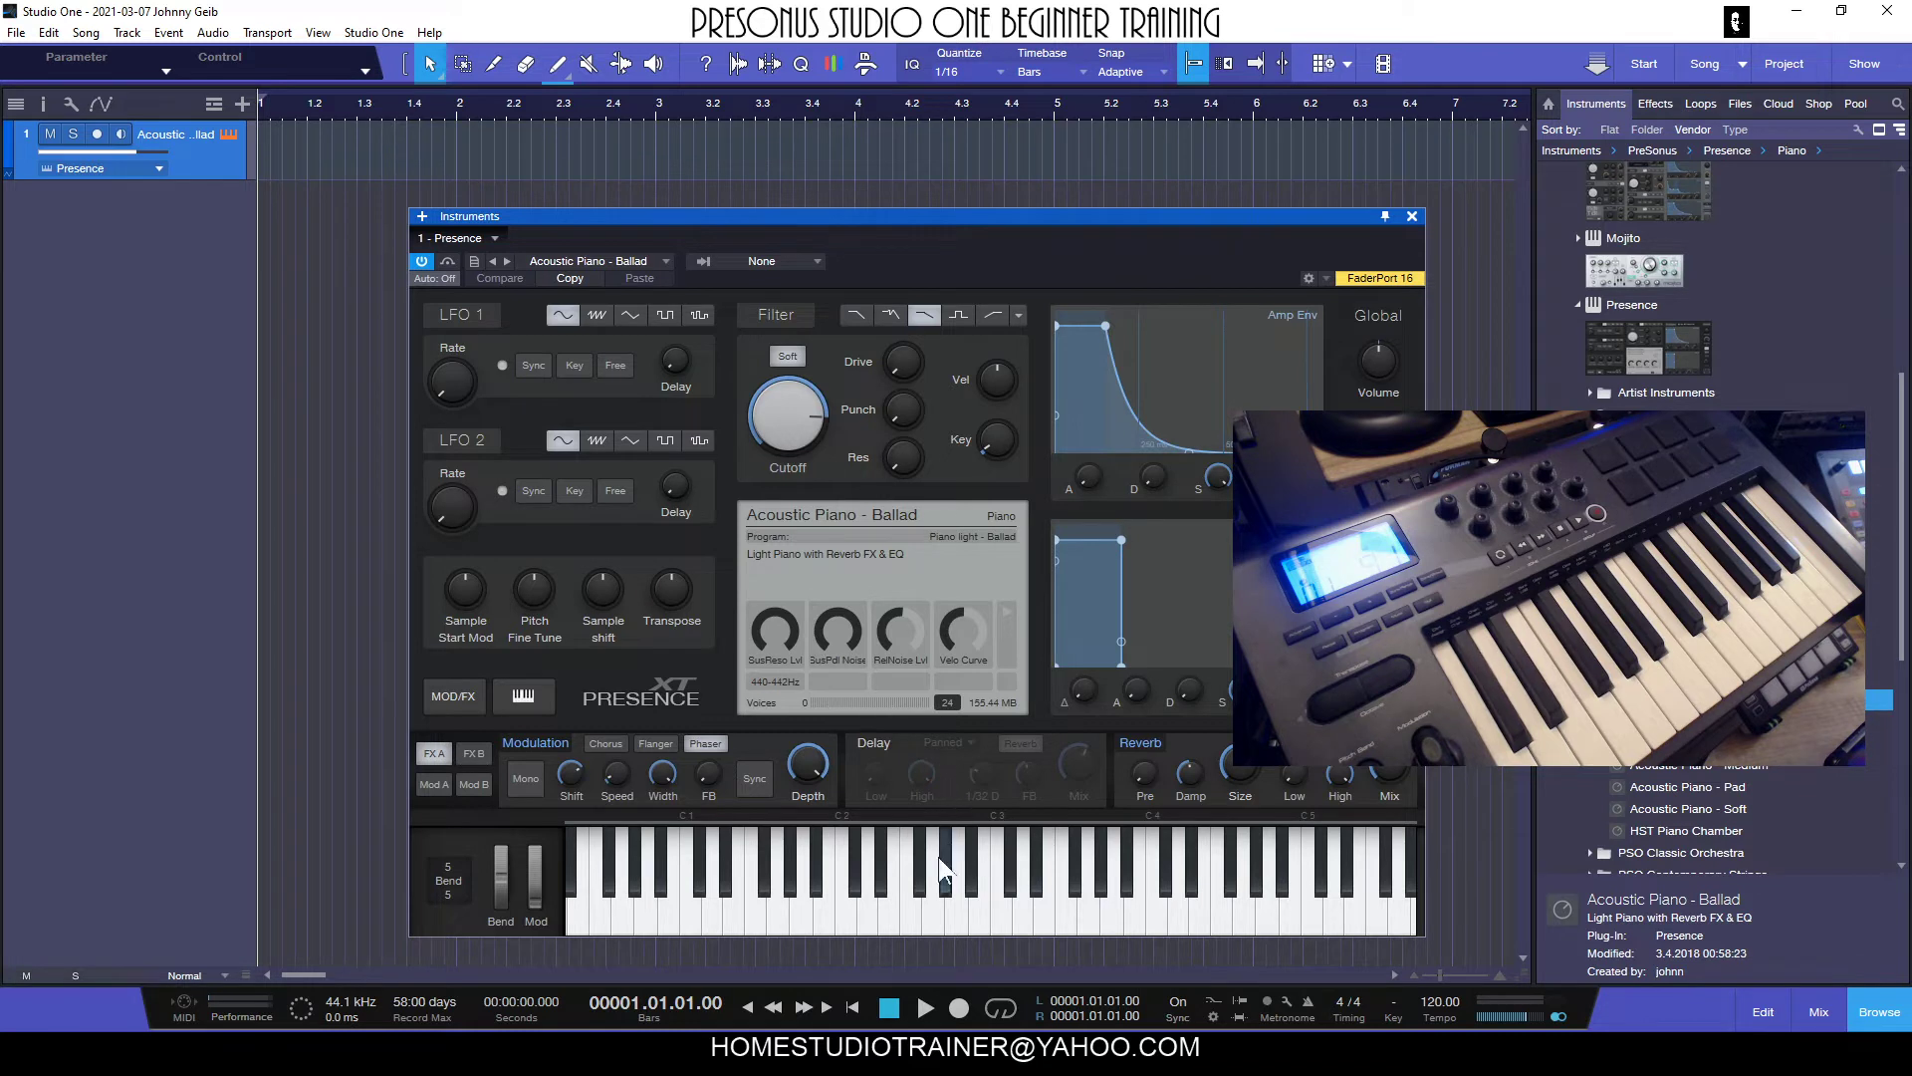
left_click(851, 901)
left_click(787, 906)
left_click(896, 907)
left_click(1004, 916)
left_click(1070, 906)
left_click(1000, 912)
left_click(826, 906)
left_click(787, 867)
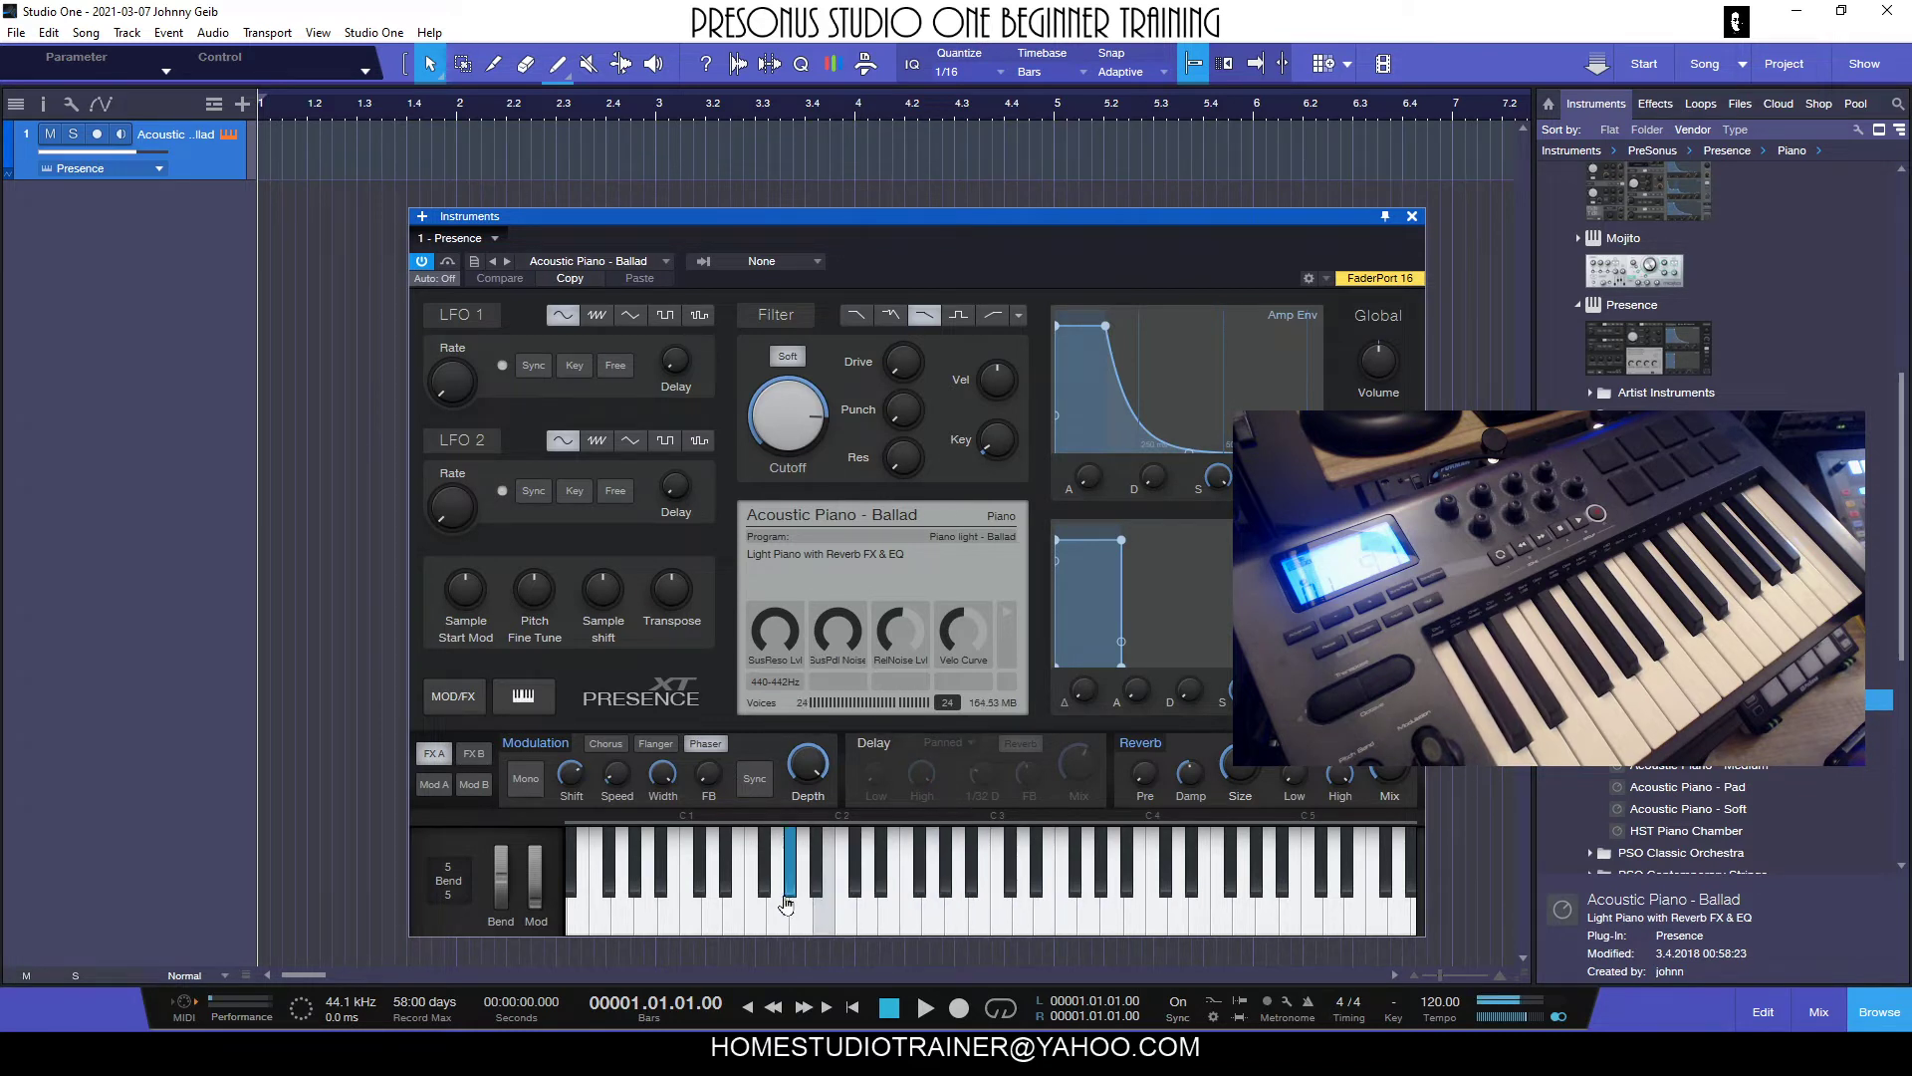
left_click(936, 906)
left_click(1078, 866)
left_click(1158, 906)
left_click(1123, 876)
left_click(980, 901)
left_click(882, 891)
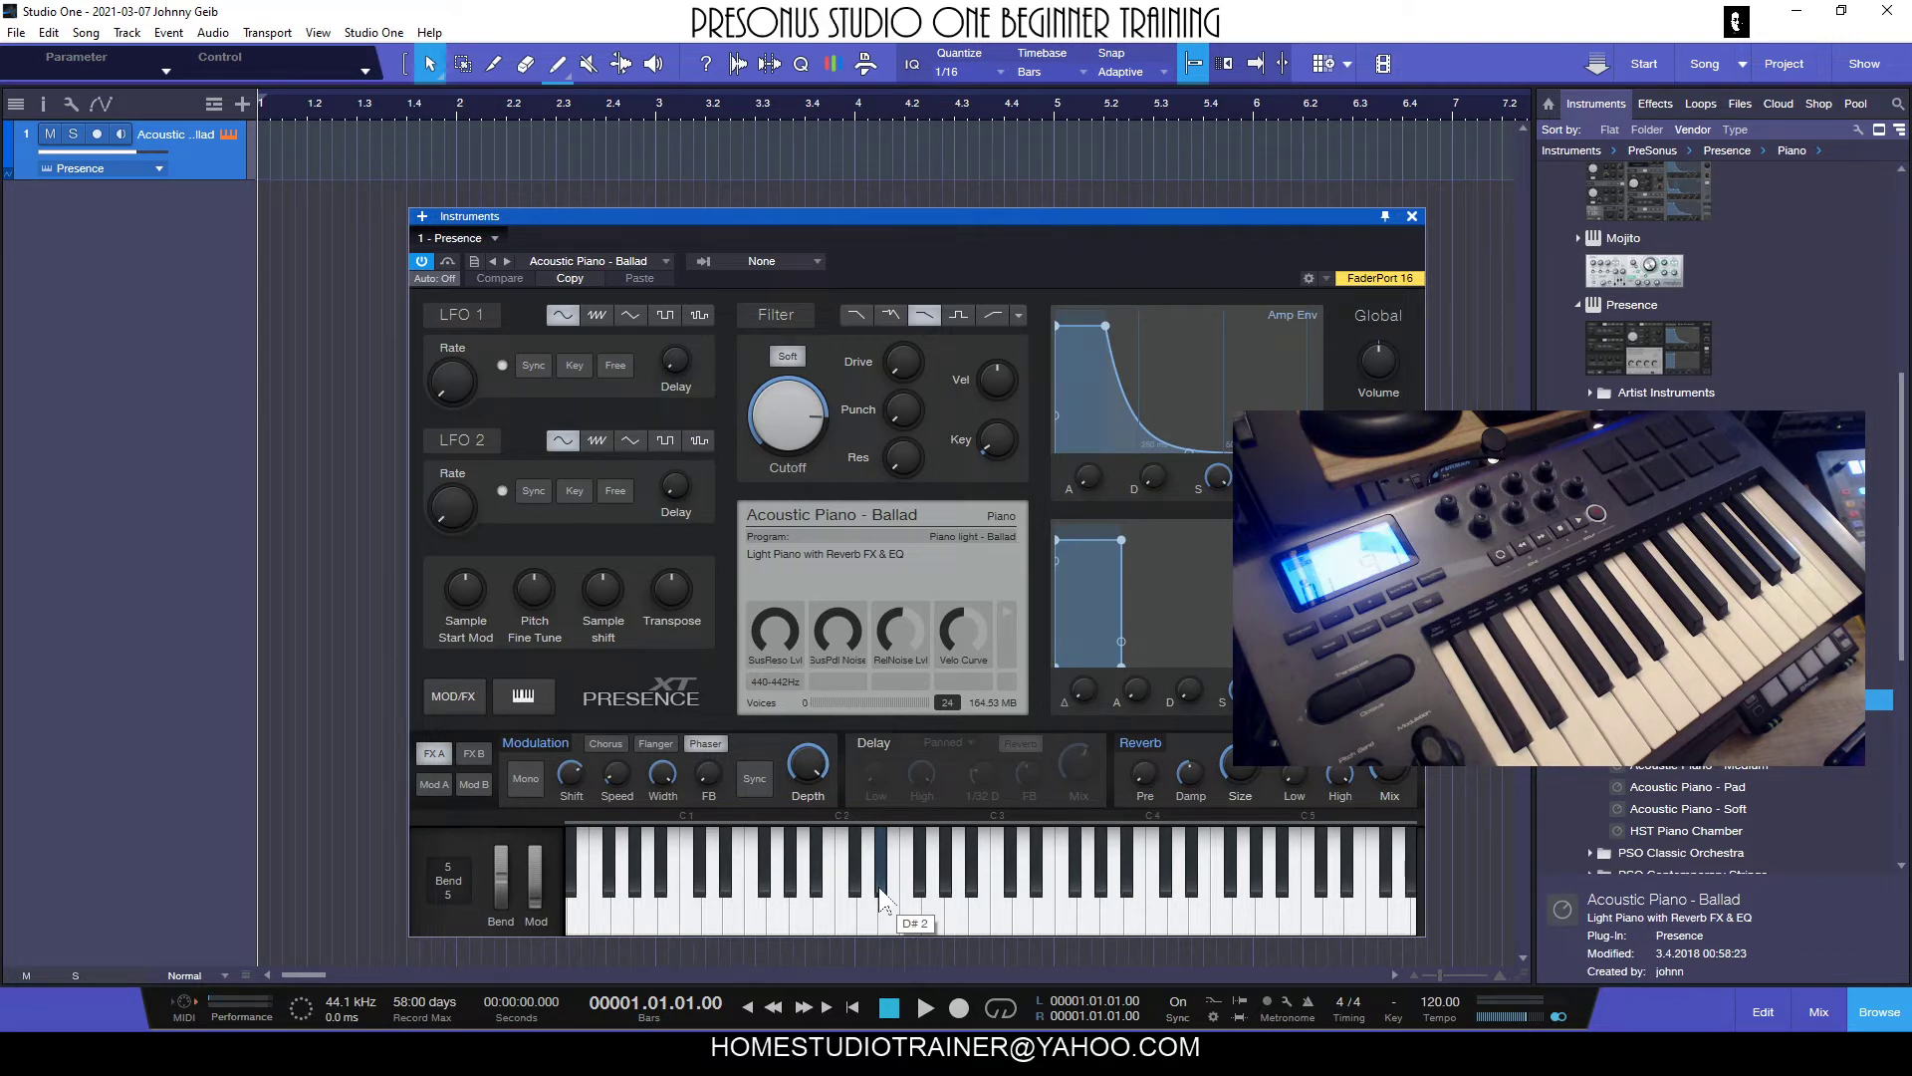
left_click(1006, 912)
left_click(938, 911)
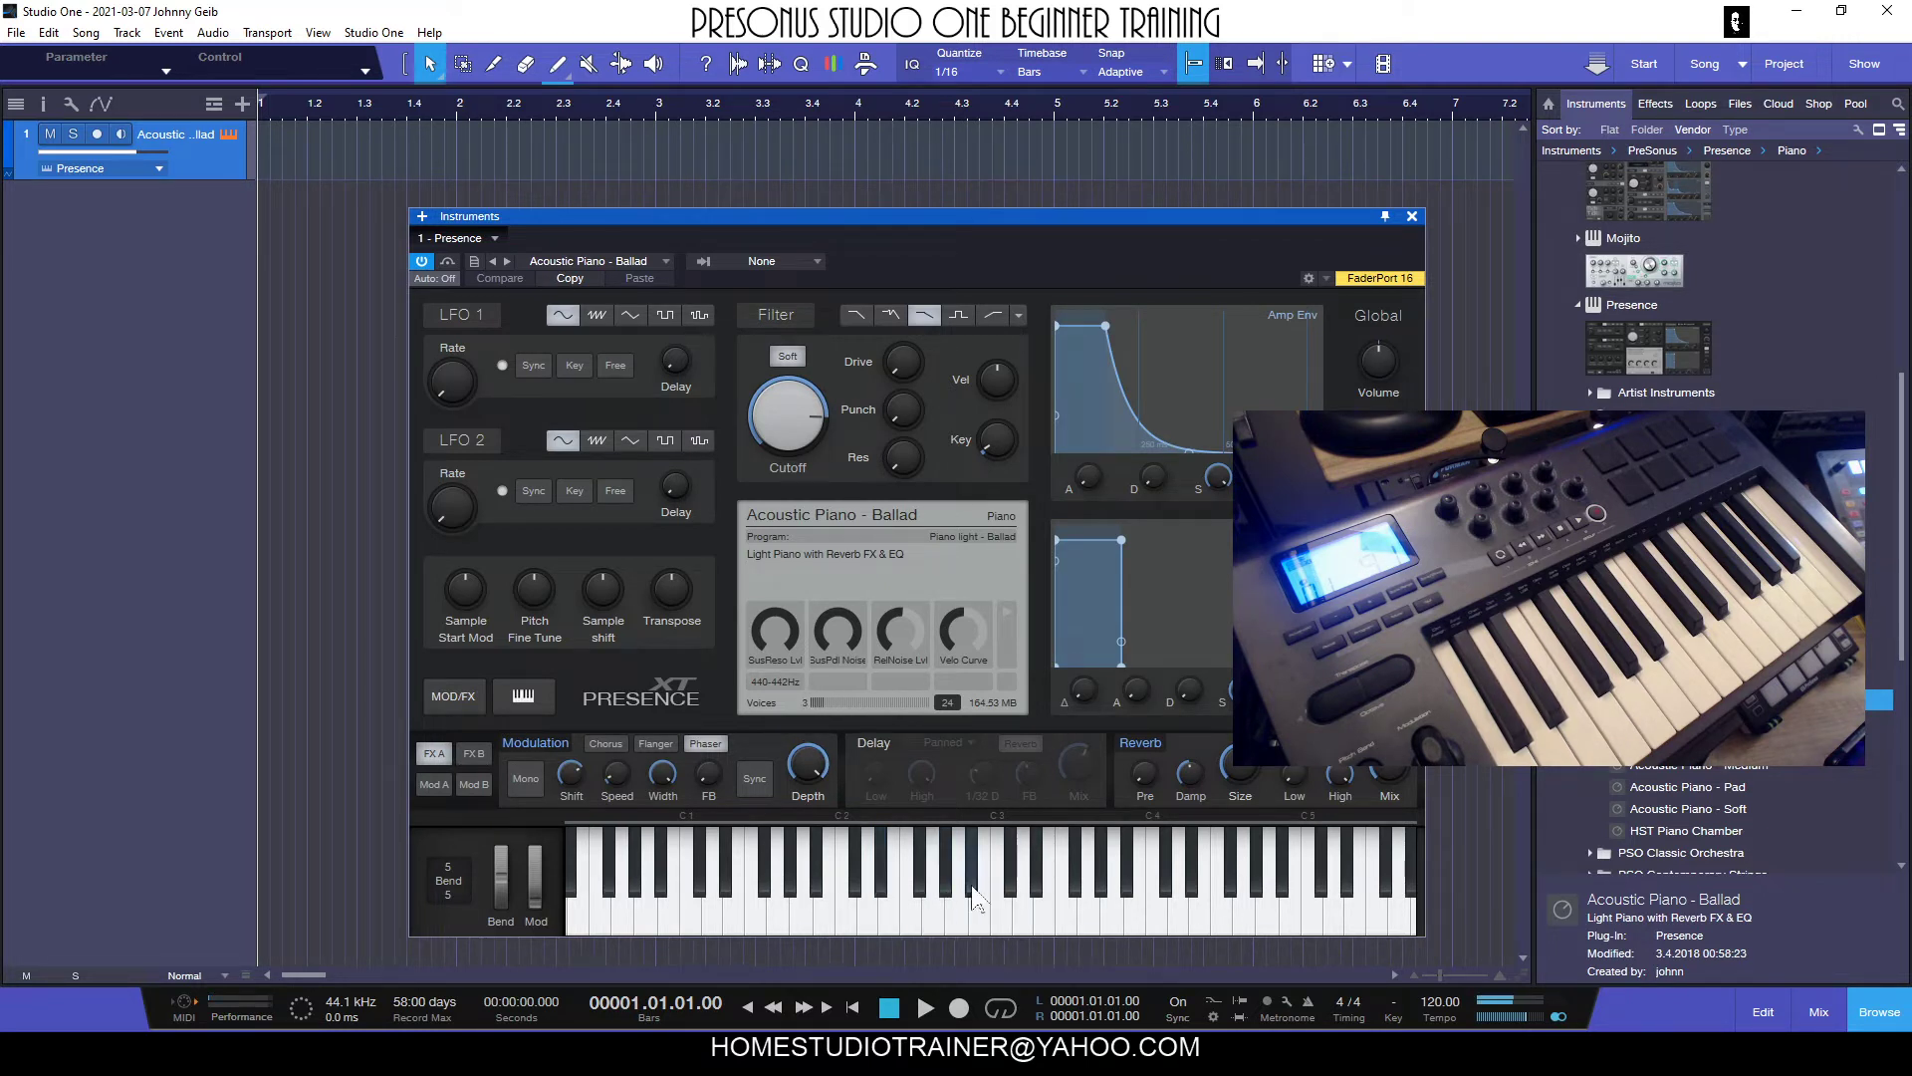
left_click(983, 911)
left_click(1046, 912)
left_click(1136, 912)
left_click(1165, 882)
left_click(1111, 911)
left_click(1066, 864)
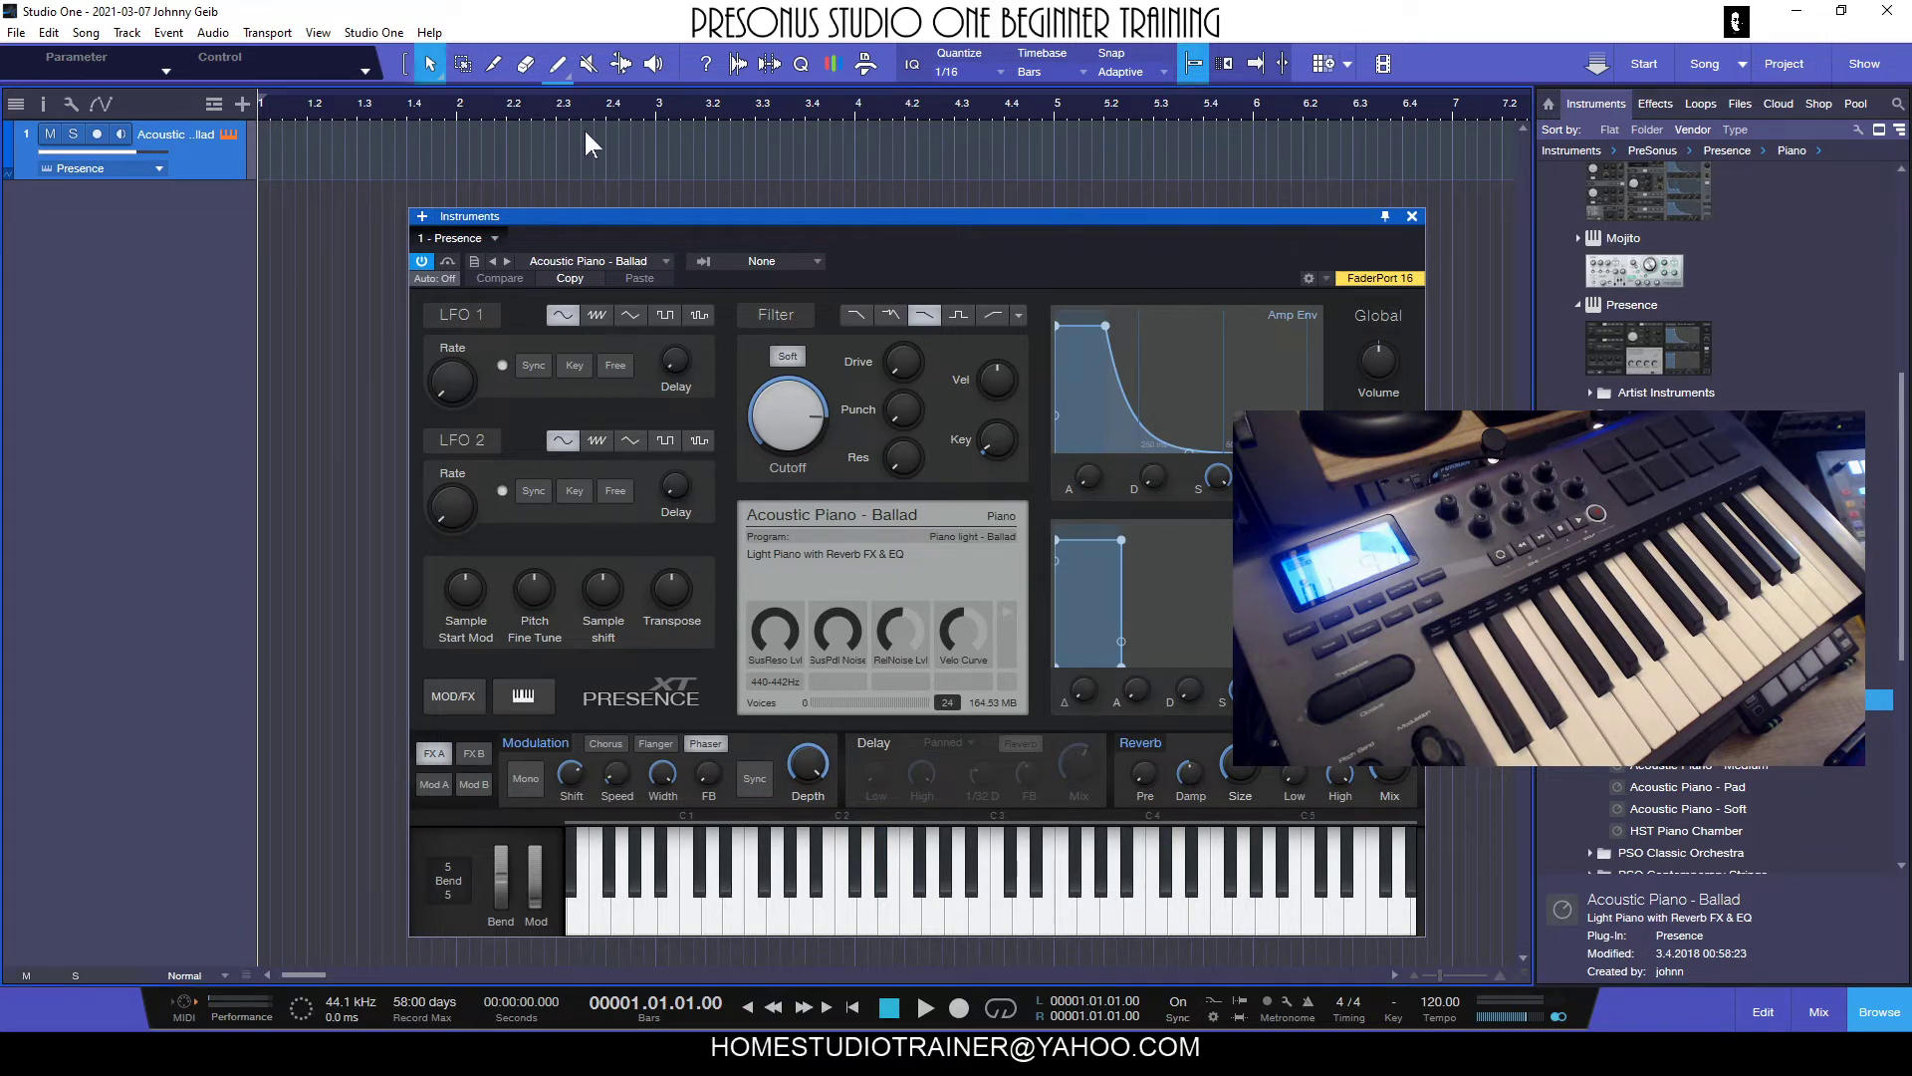
left_click(959, 911)
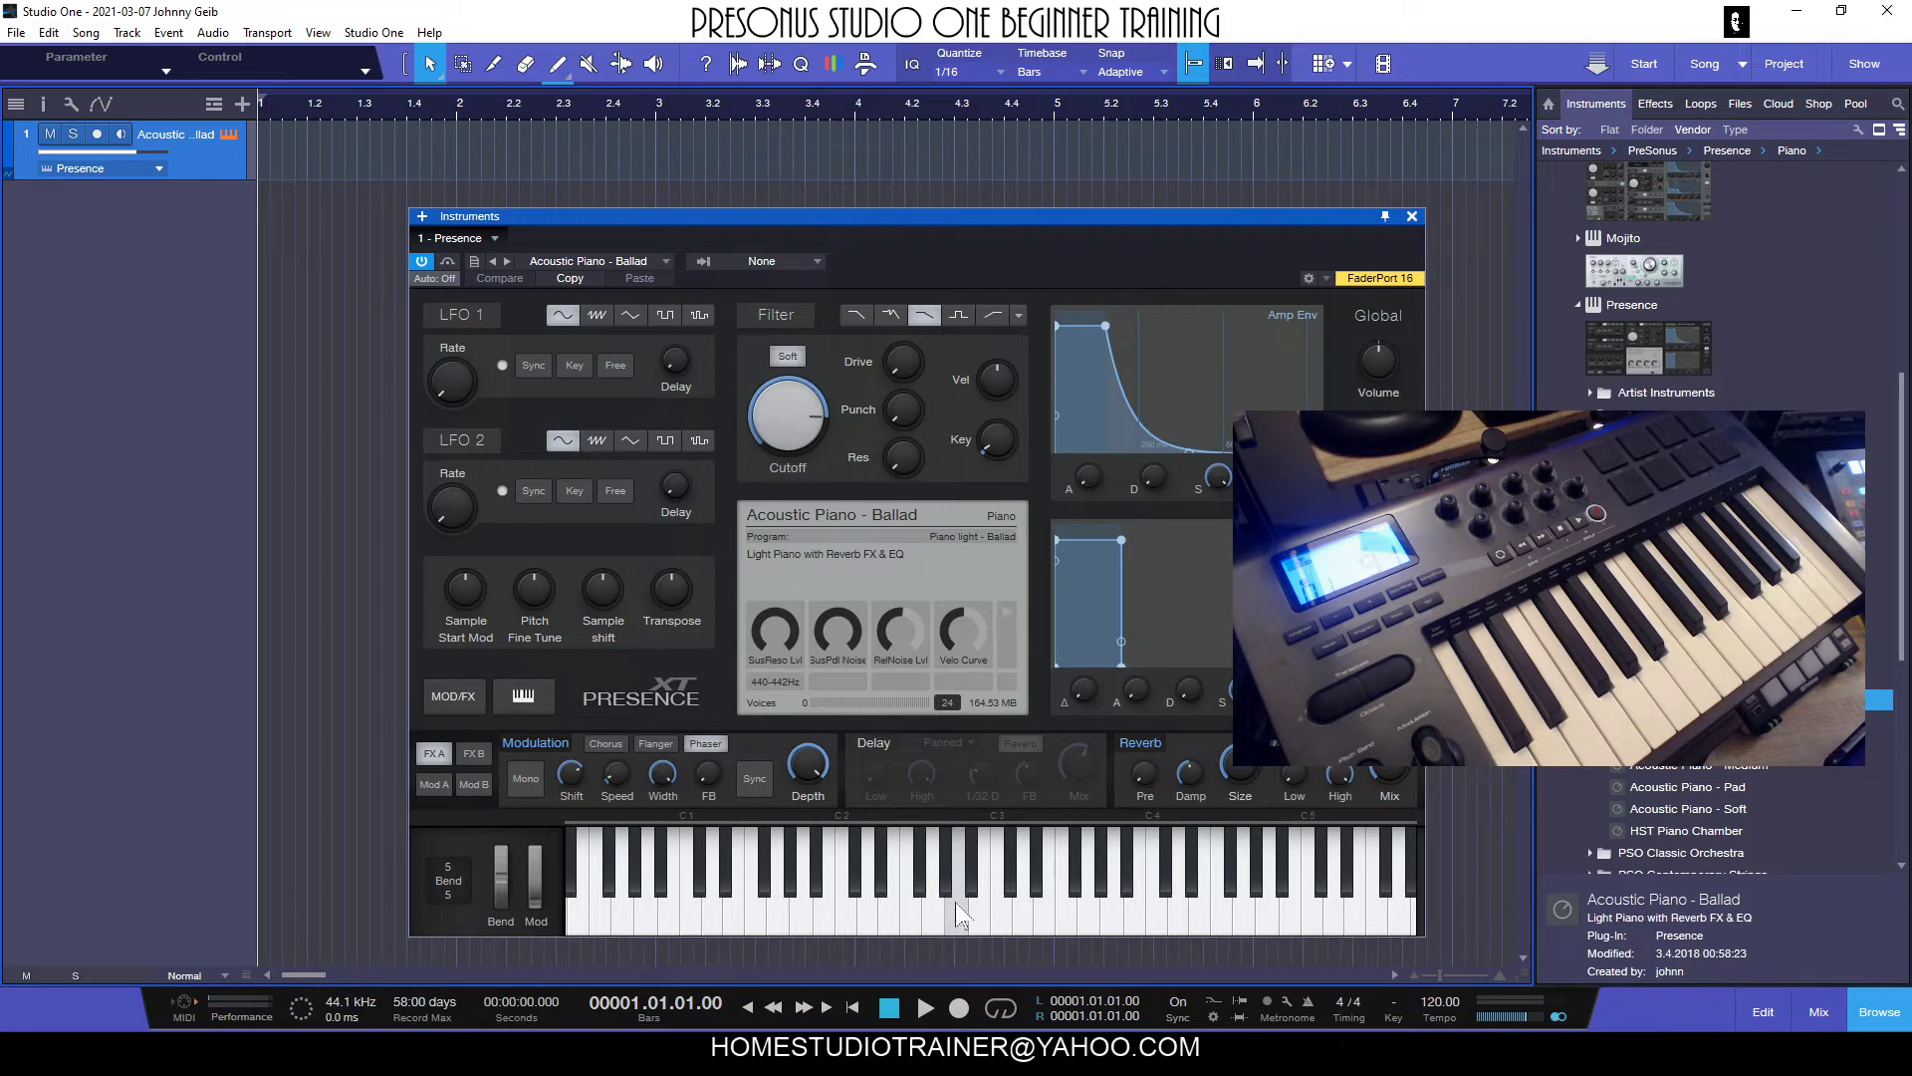
left_click(1047, 911)
left_click(1135, 911)
left_click(1208, 906)
left_click(1166, 909)
left_click(1270, 908)
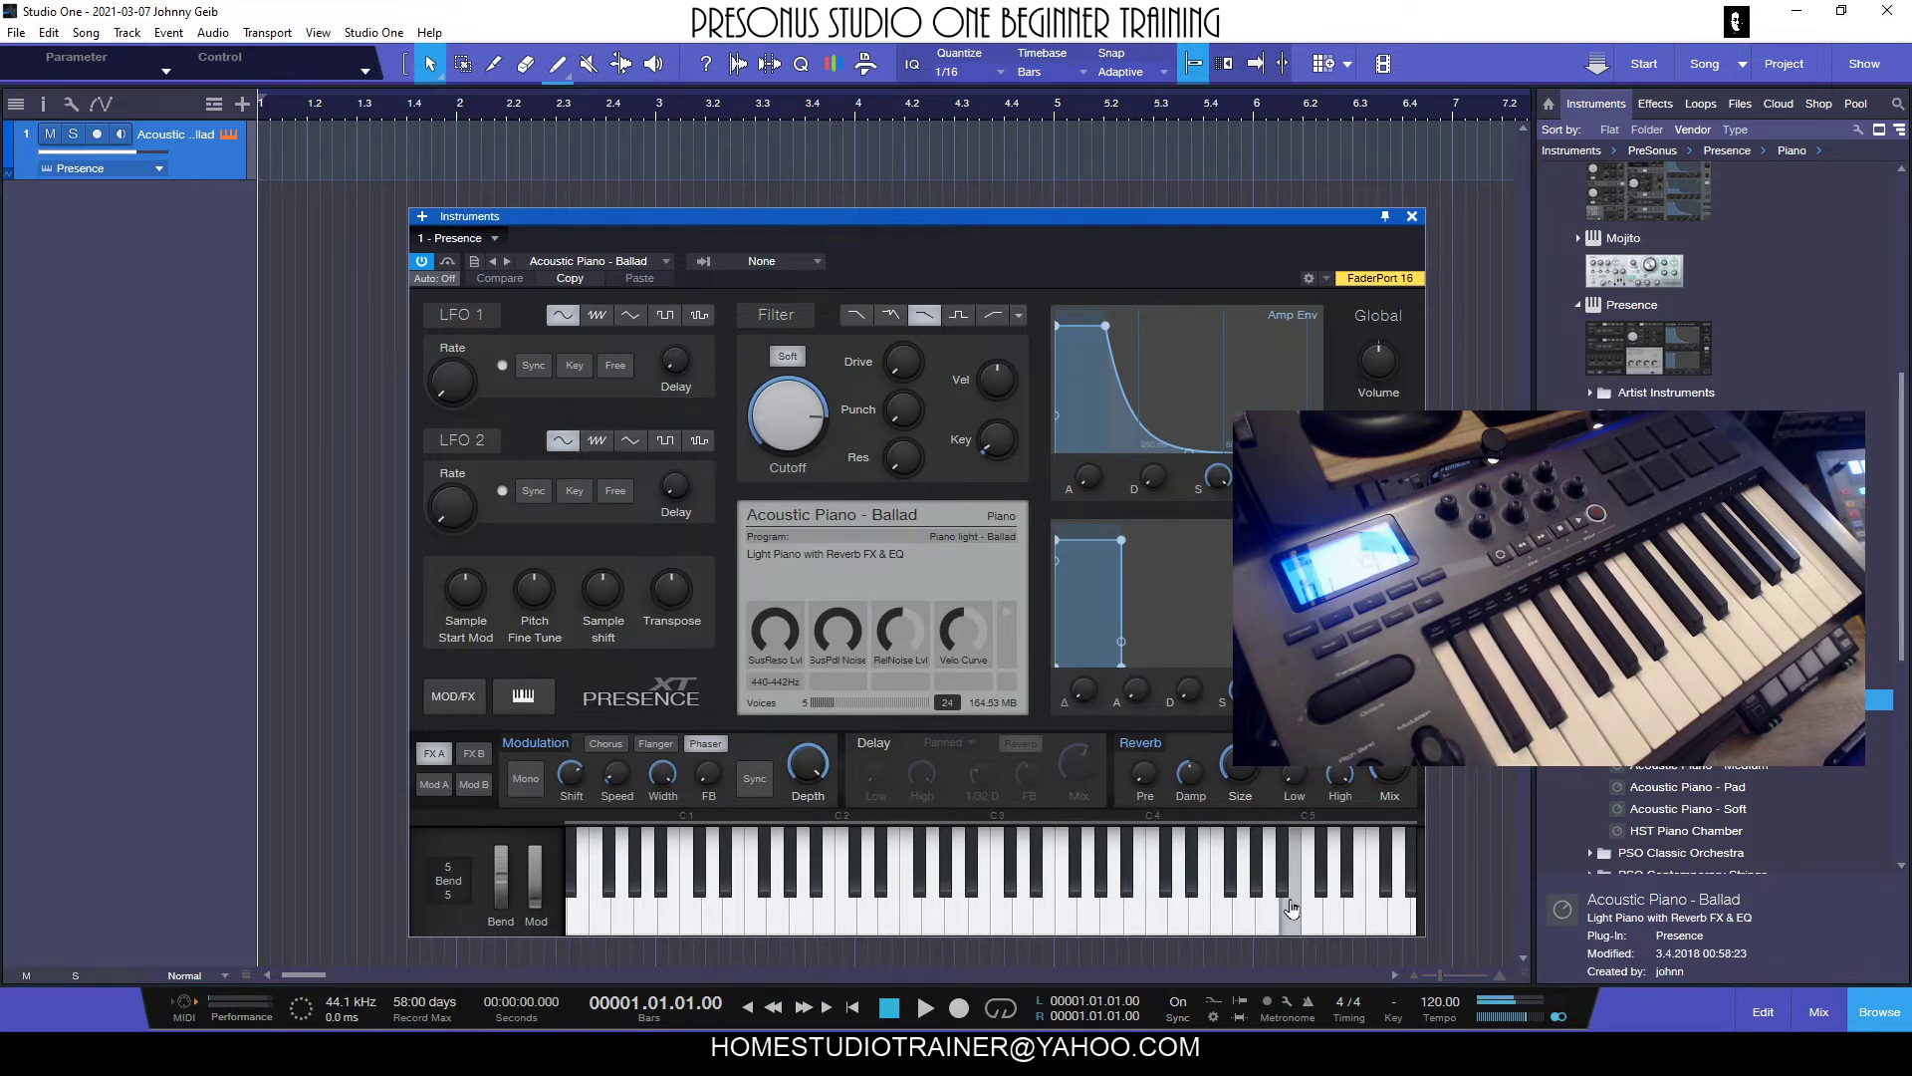
left_click(1025, 908)
left_click(777, 908)
left_click(876, 908)
left_click(1125, 904)
left_click(1035, 892)
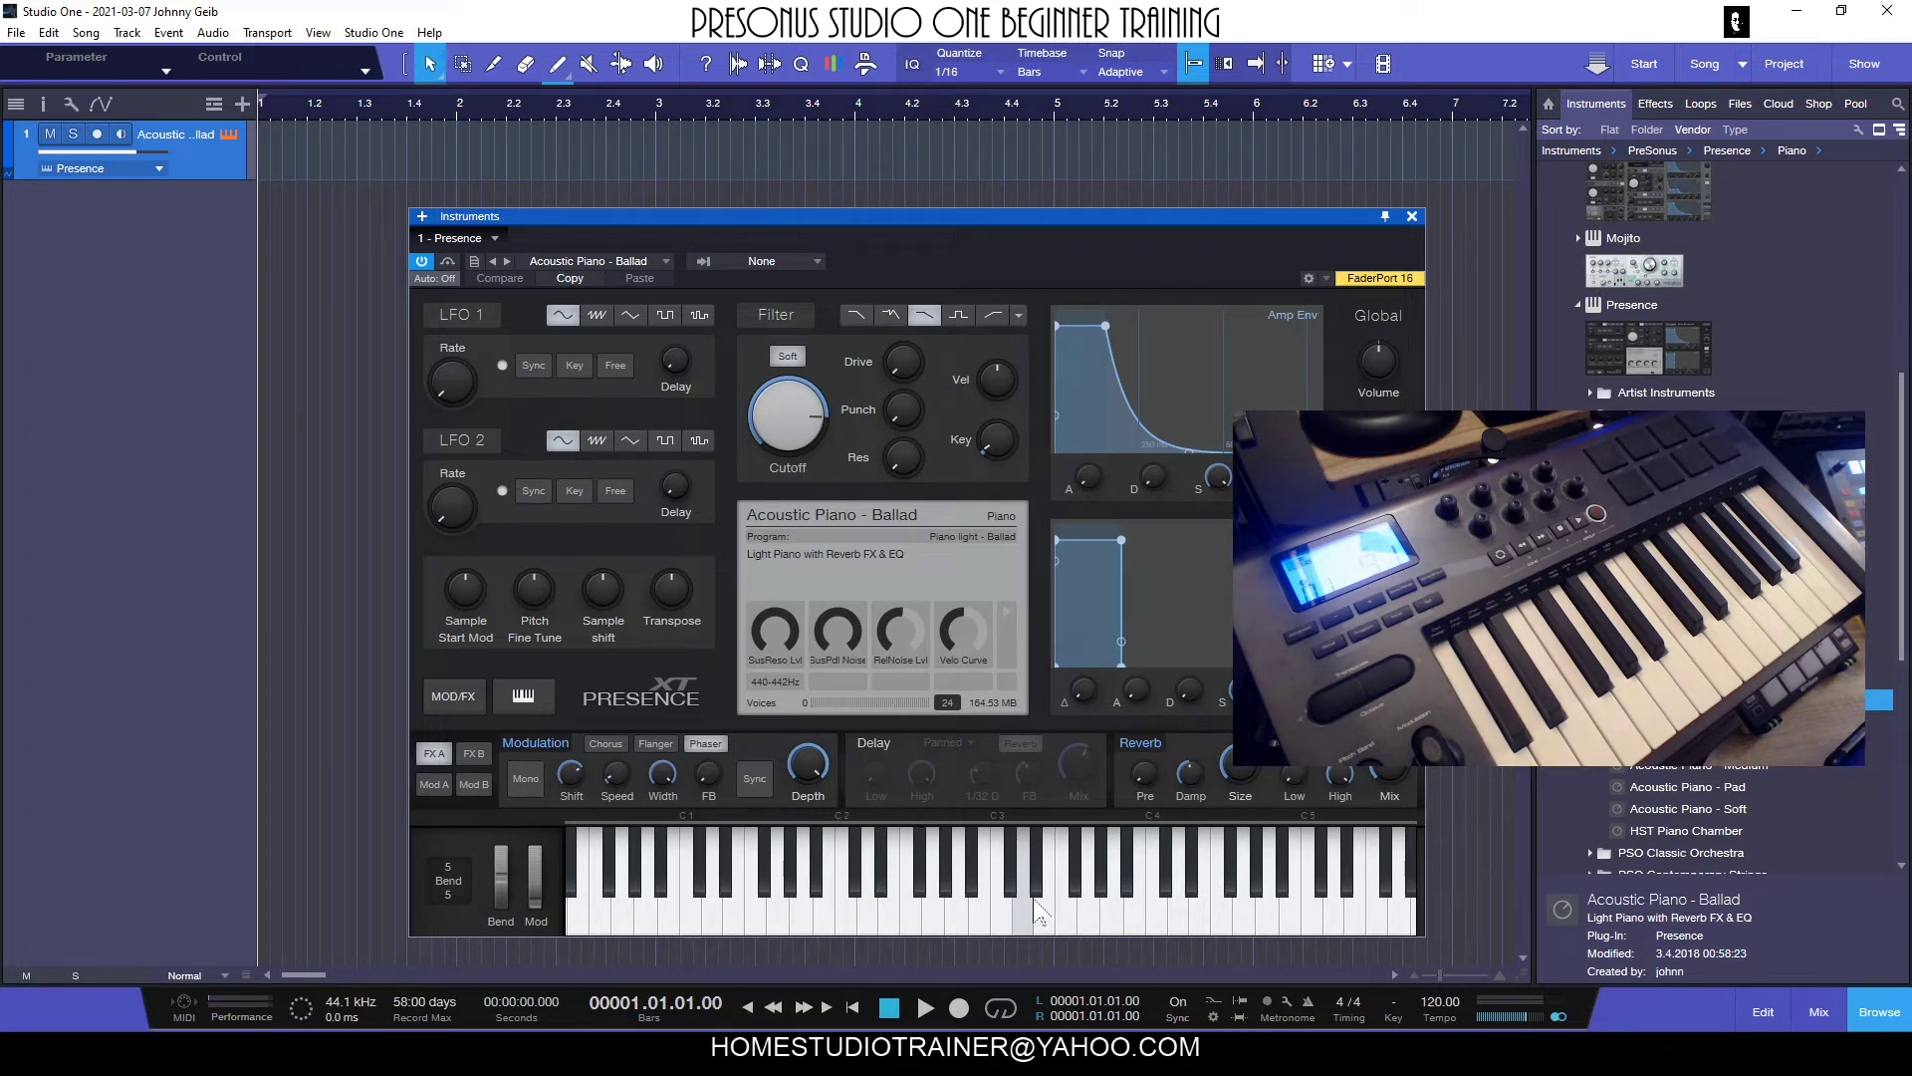
left_click(984, 901)
left_click(1071, 901)
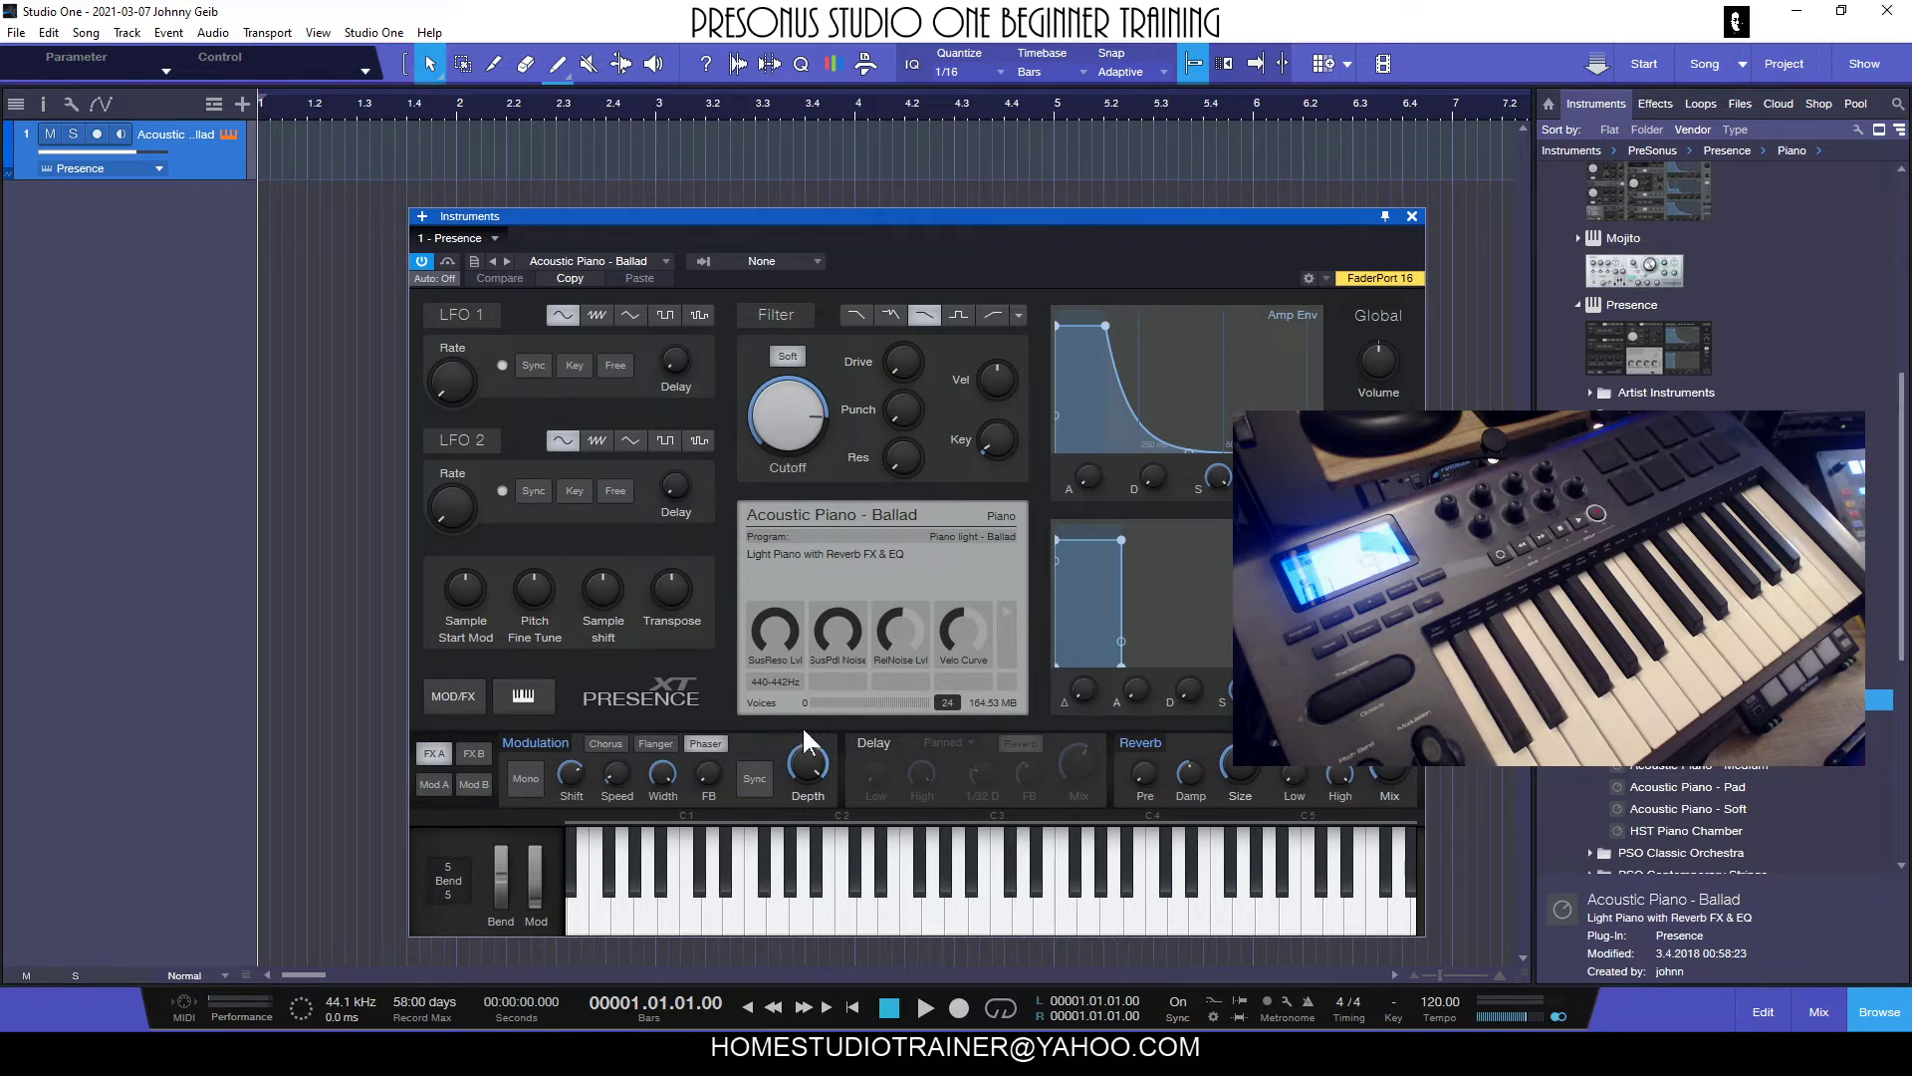
- Play a test piano note and arm the piano track for recording with monitoring
left_click(964, 872)
left_click(96, 133)
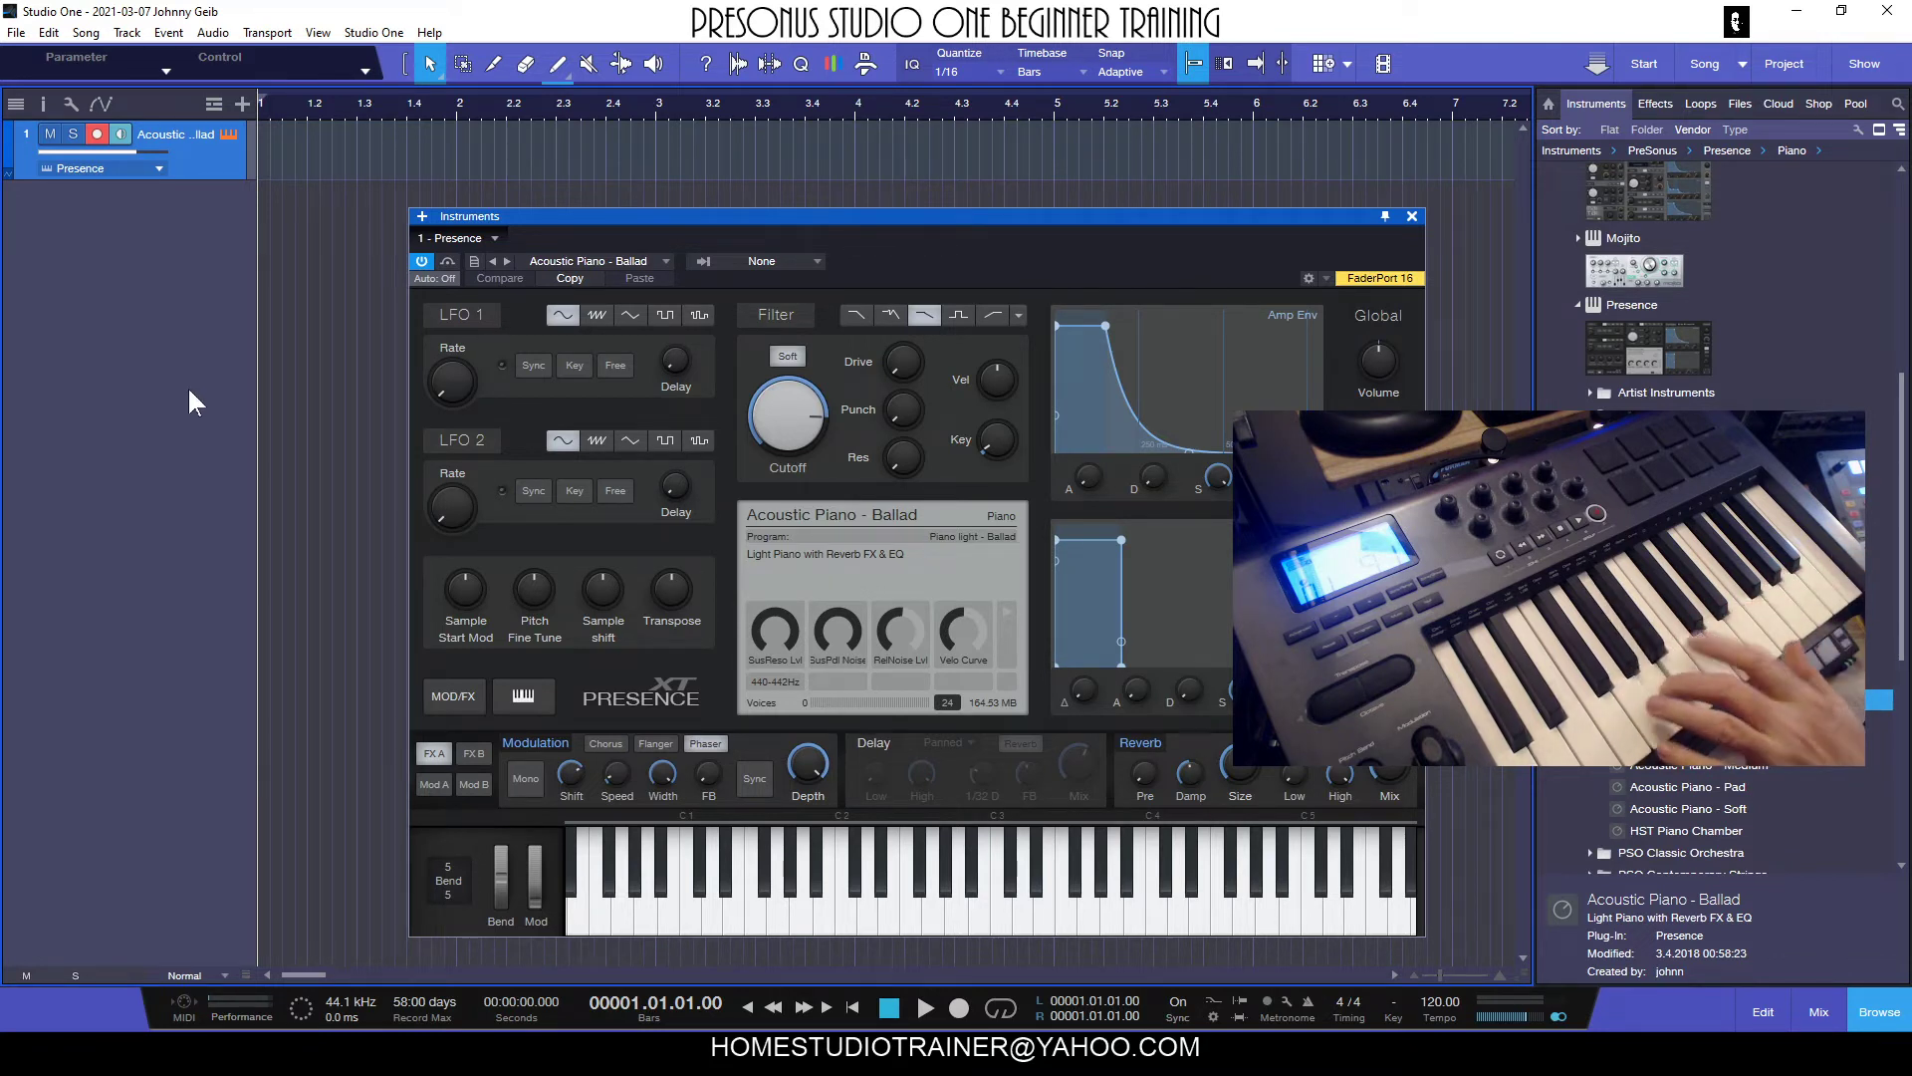
- Reopen Options at External Devices and open the M Audio Axiom 25 device settings
left_click(374, 32)
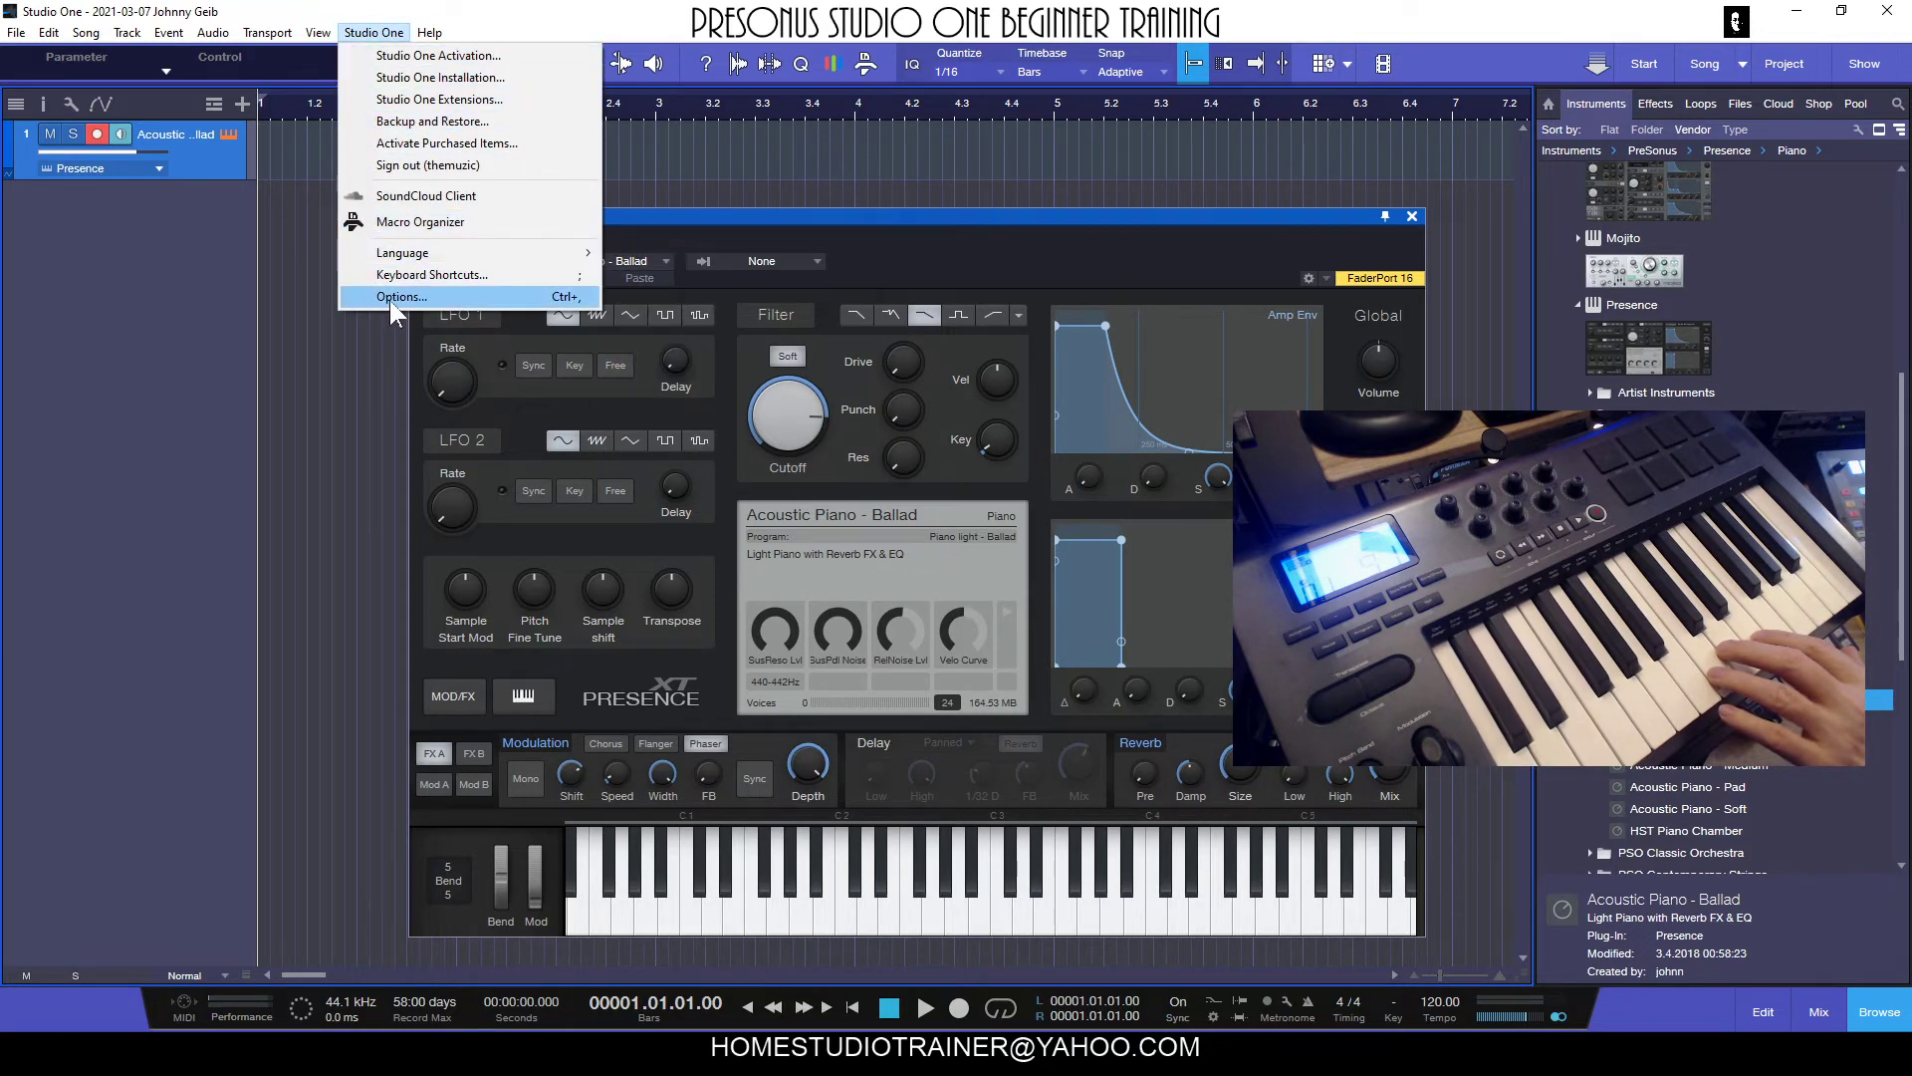
left_click(396, 295)
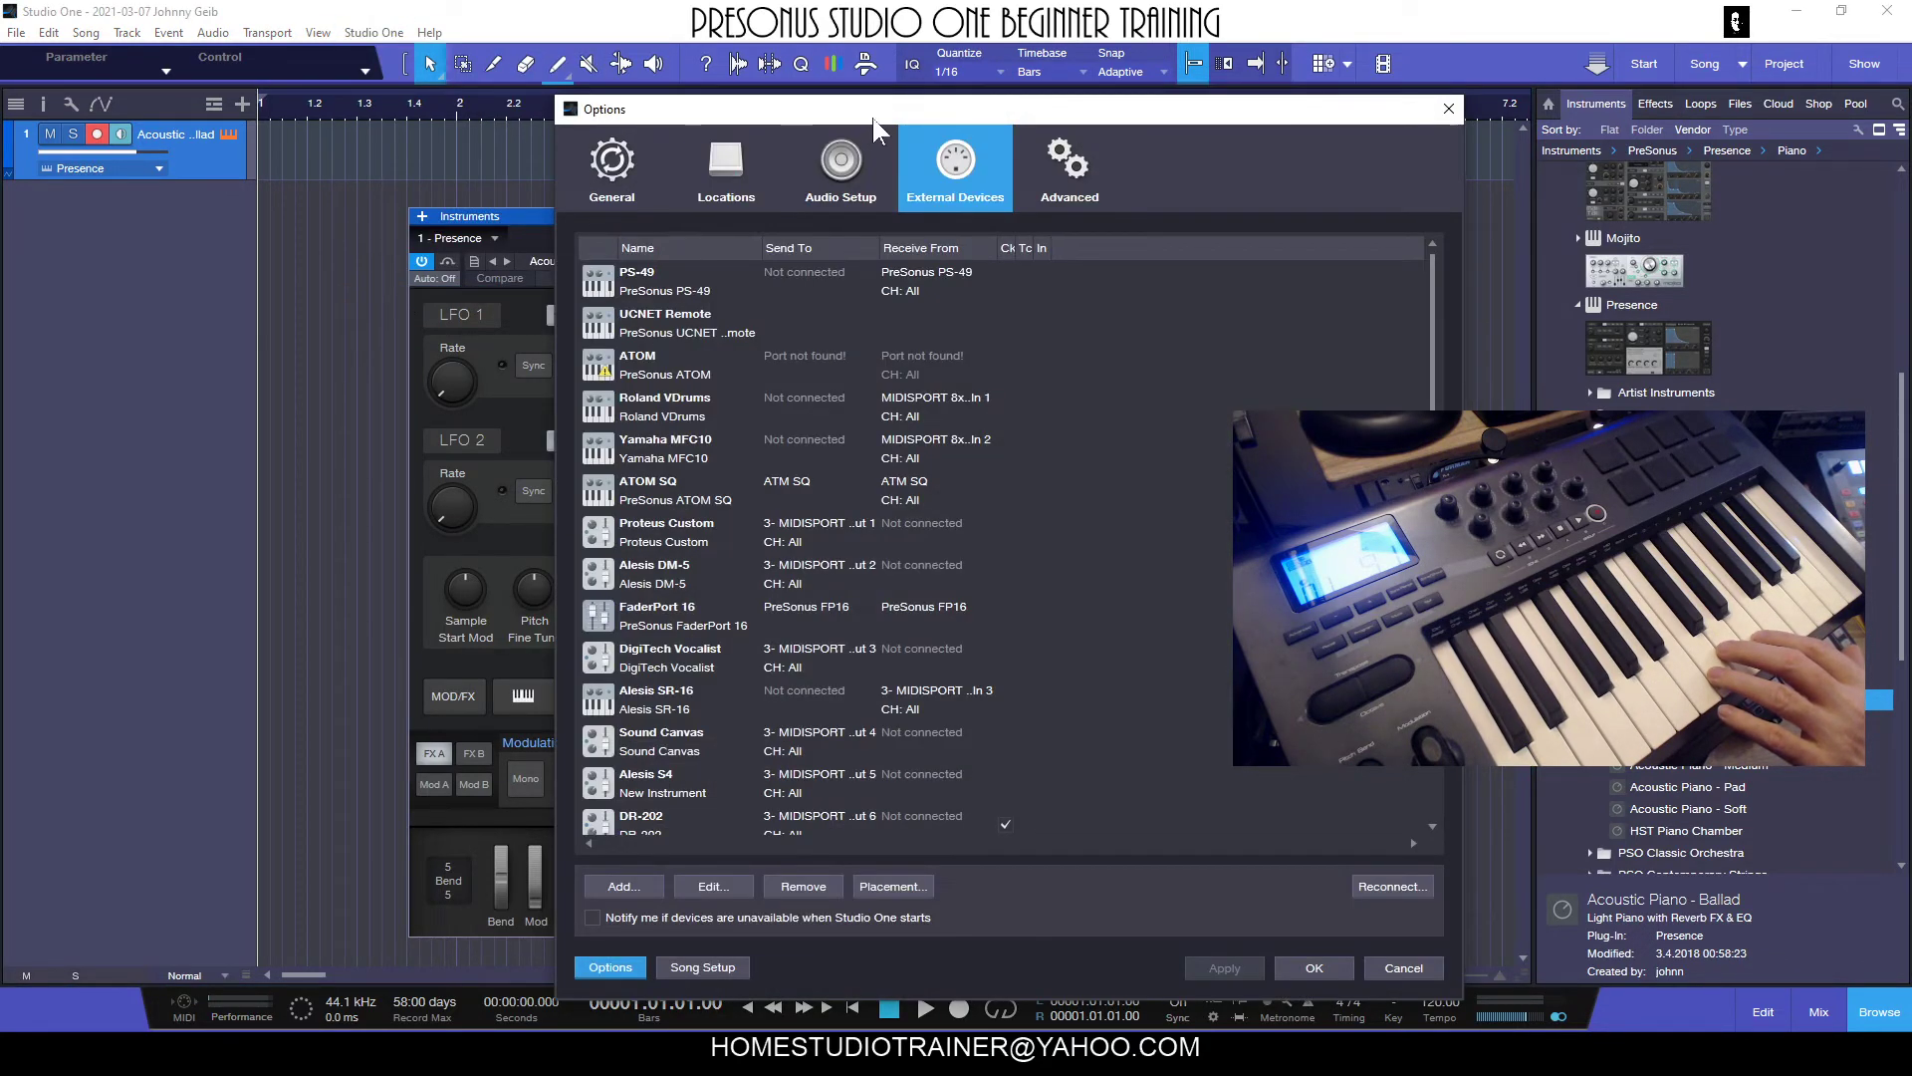
left_click_drag(872, 118, 806, 109)
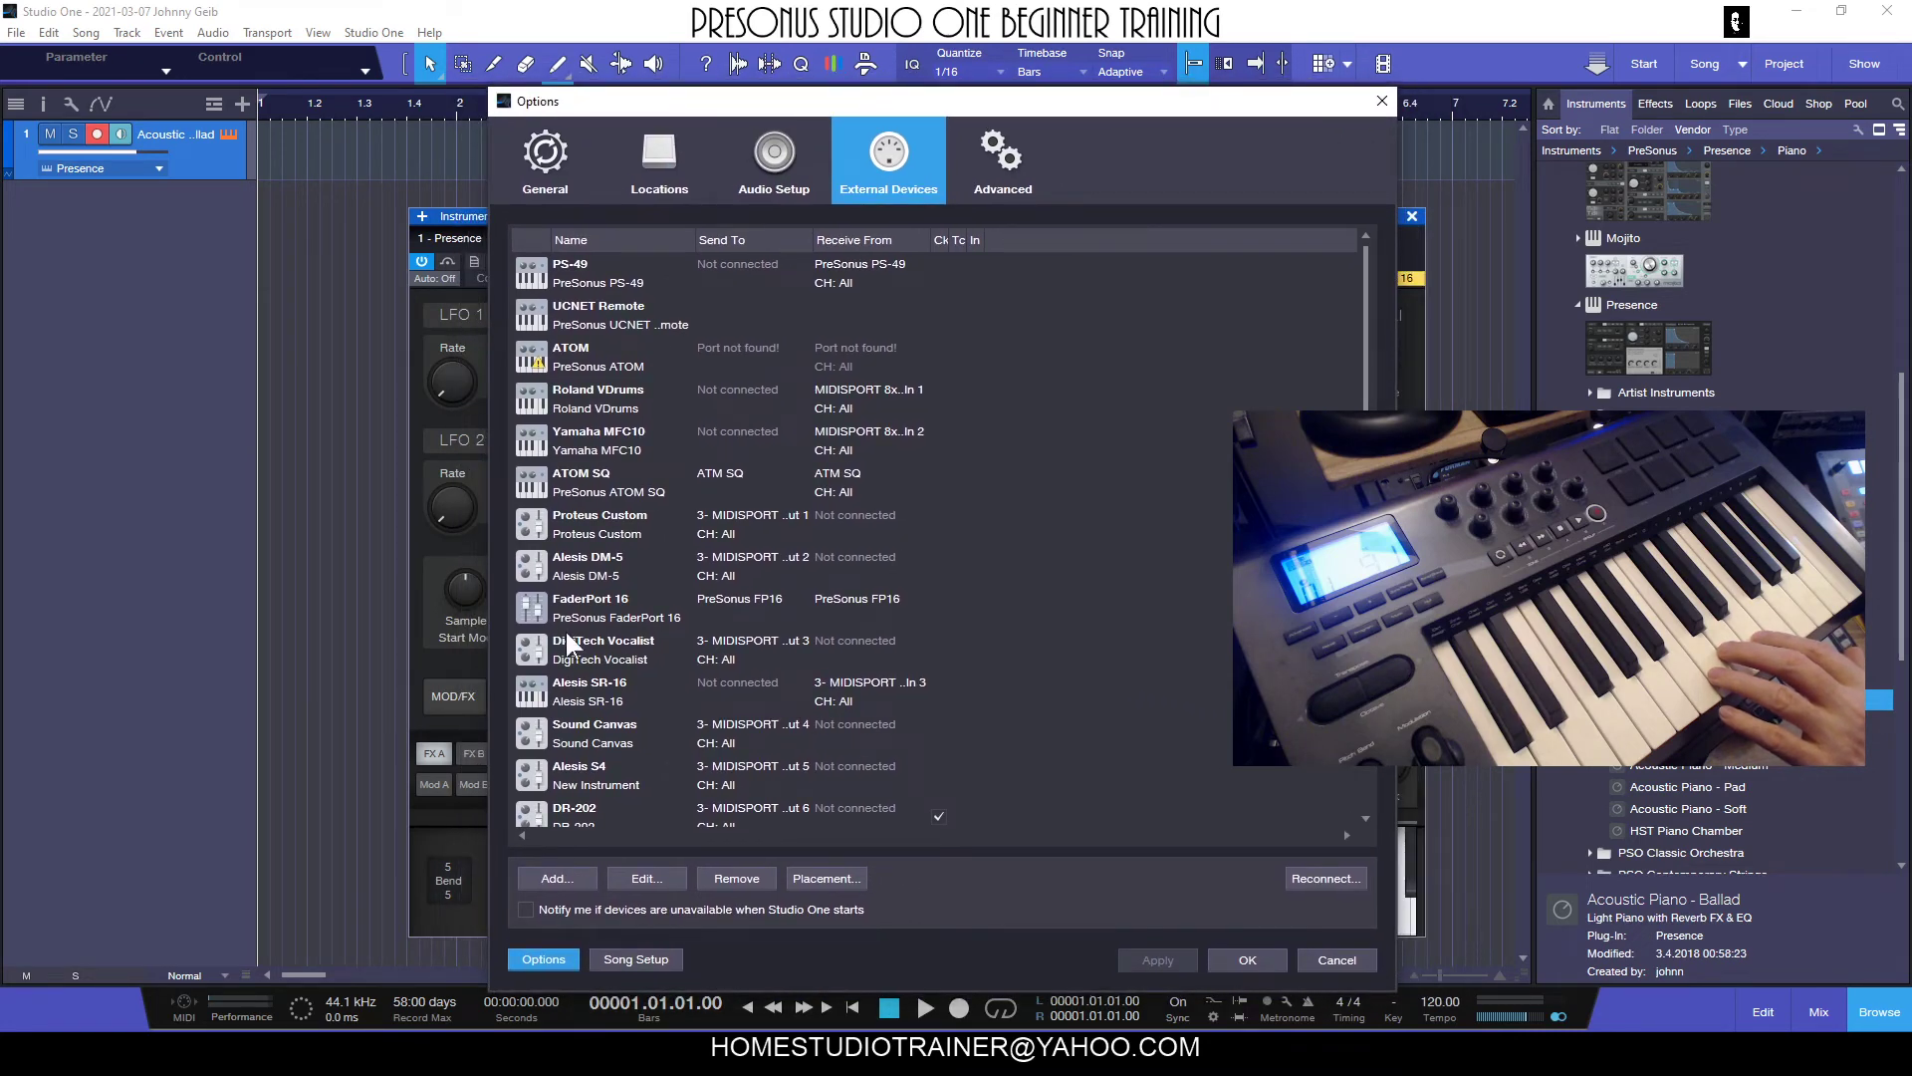
scroll(566, 632, "down", 3)
double_click(598, 815)
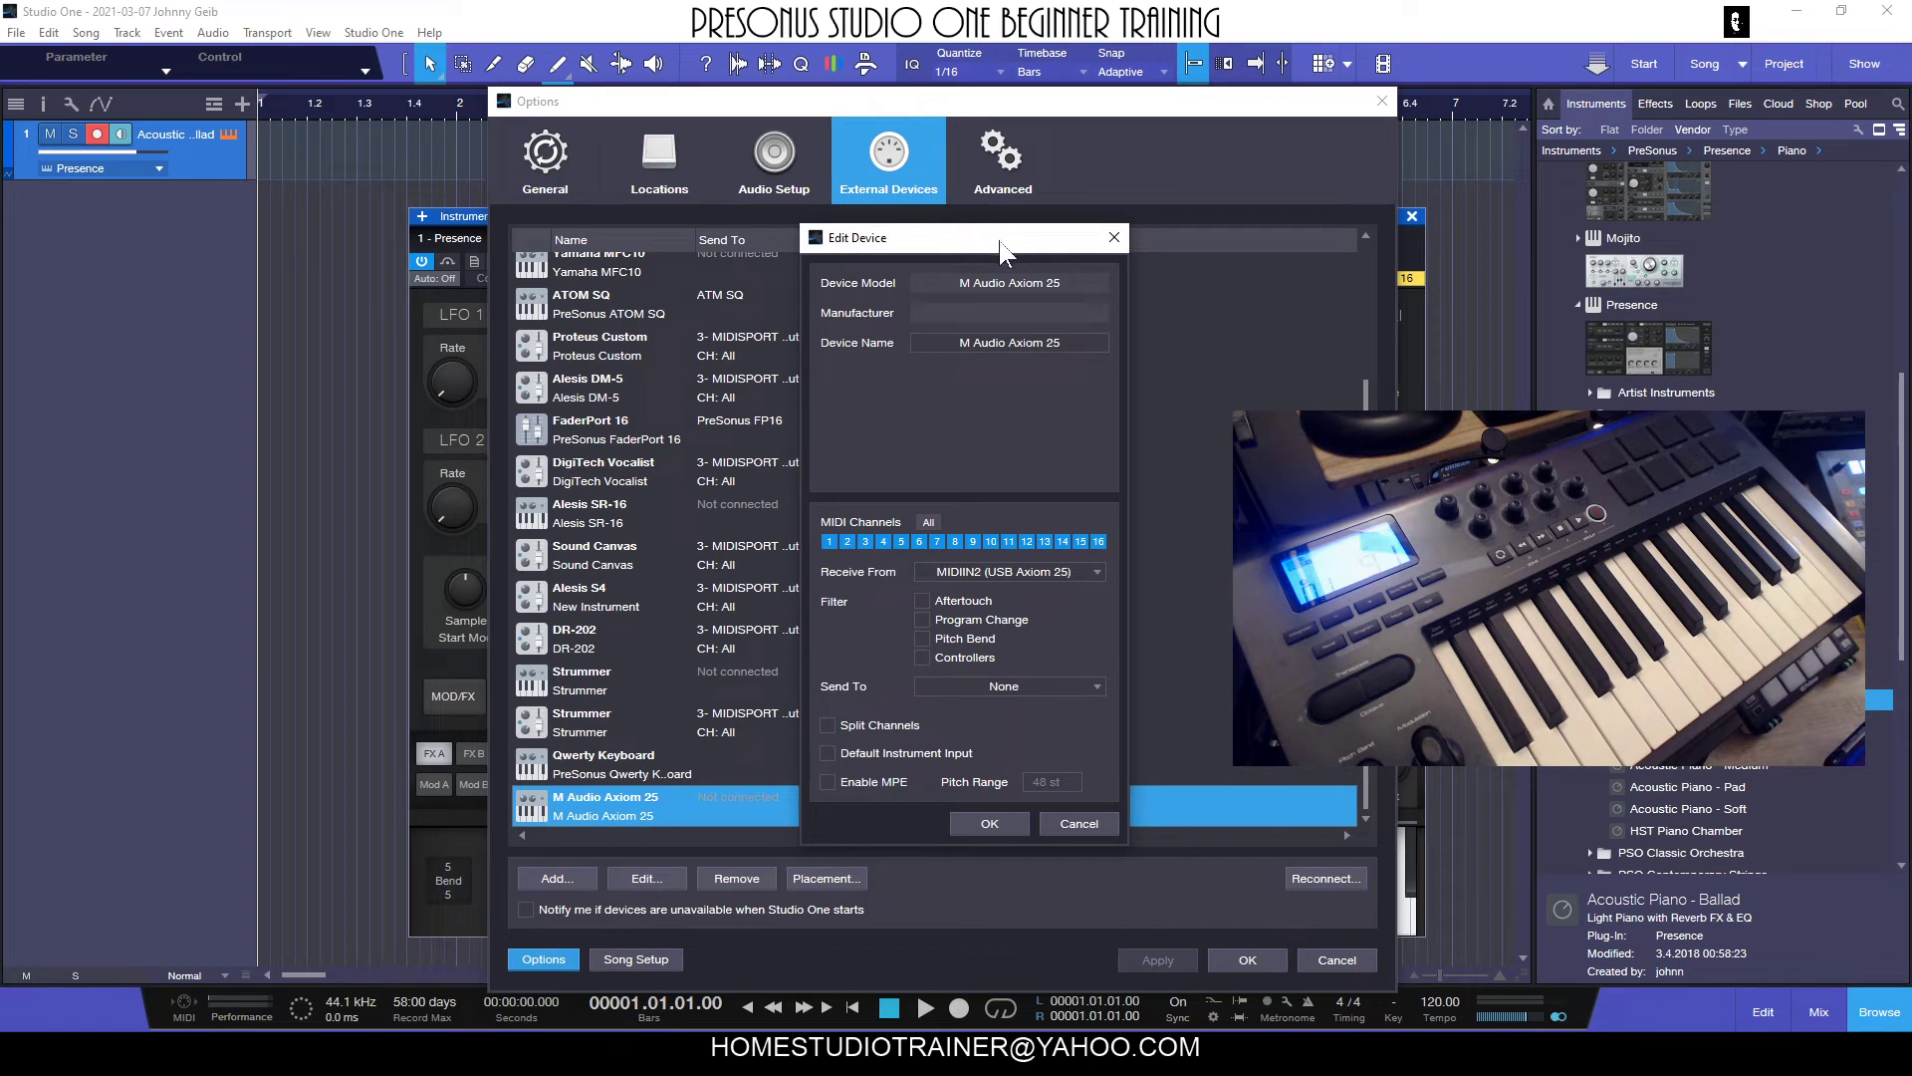
left_click_drag(995, 237, 1104, 167)
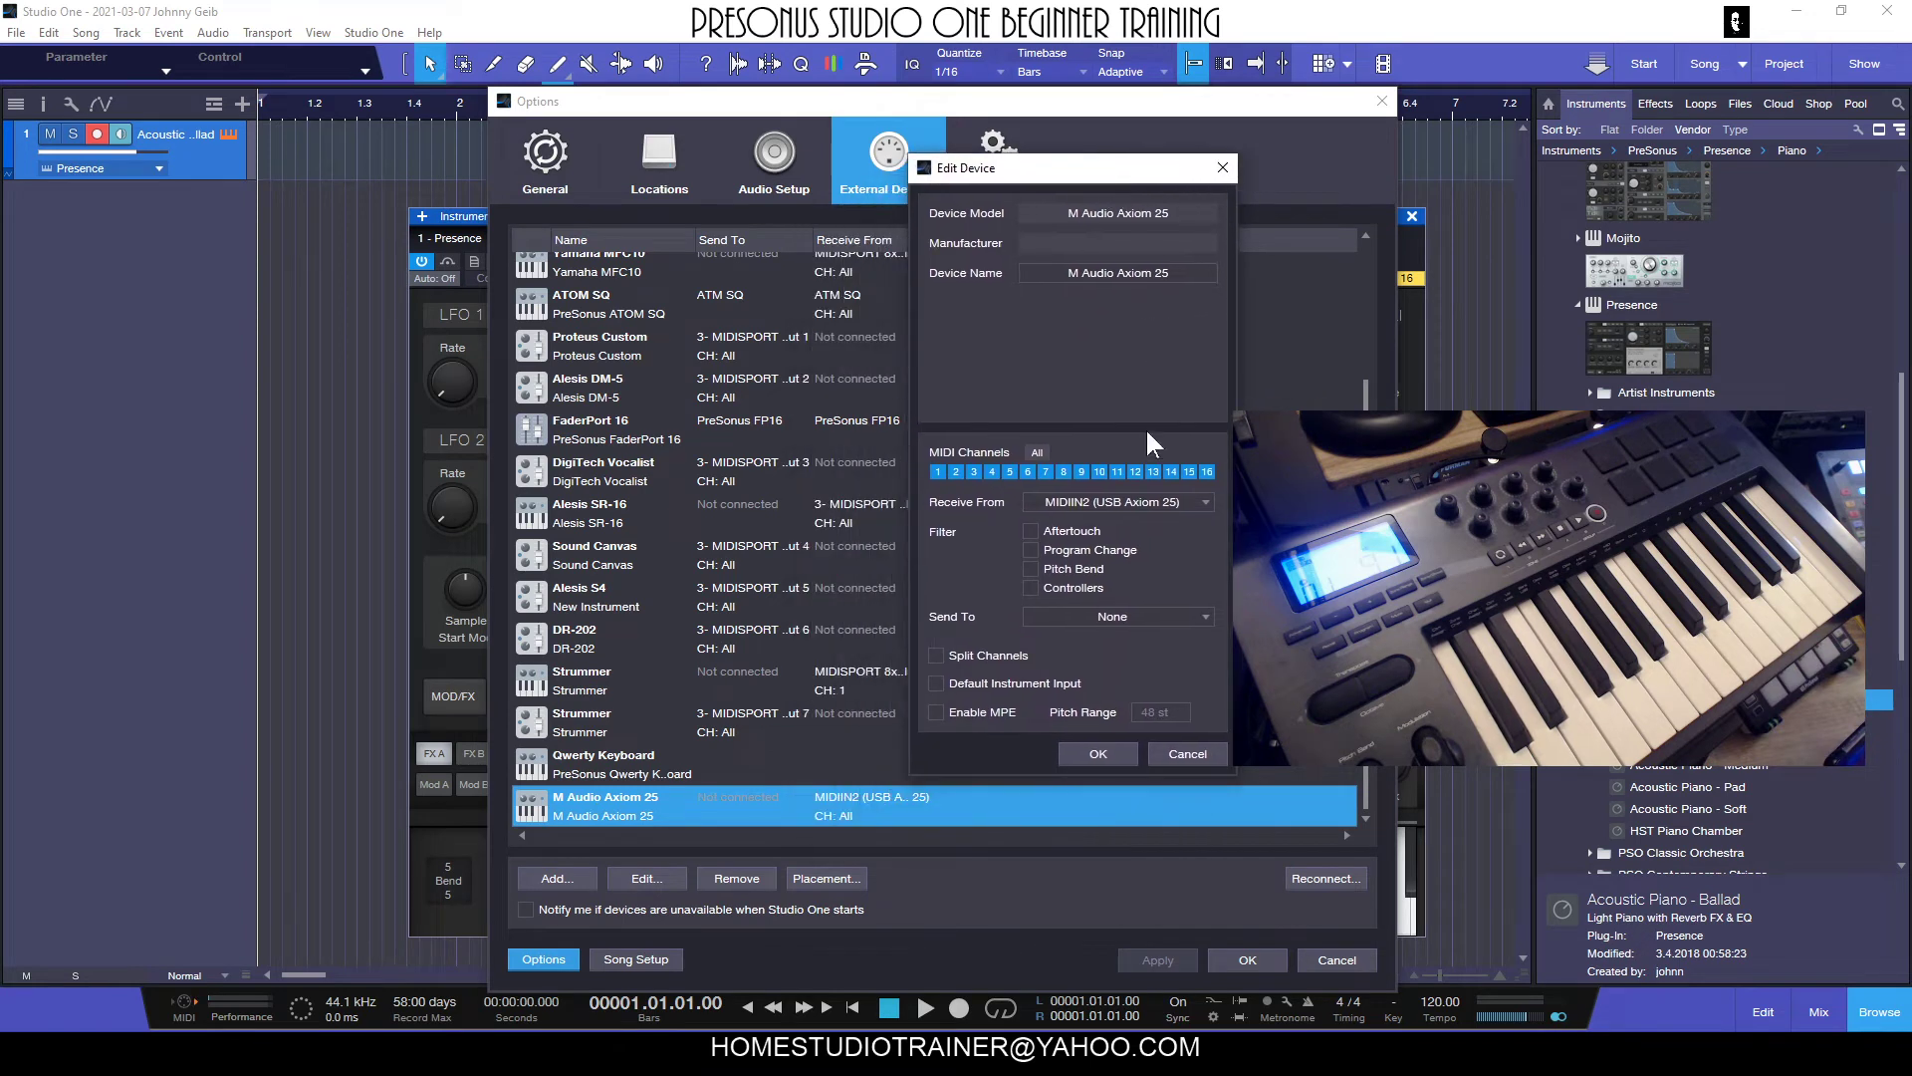
- Set the M Audio Axiom 25's Receive From port to USB Axiom 25 and confirm
left_click(1078, 503)
scroll(1134, 560, "down", 1)
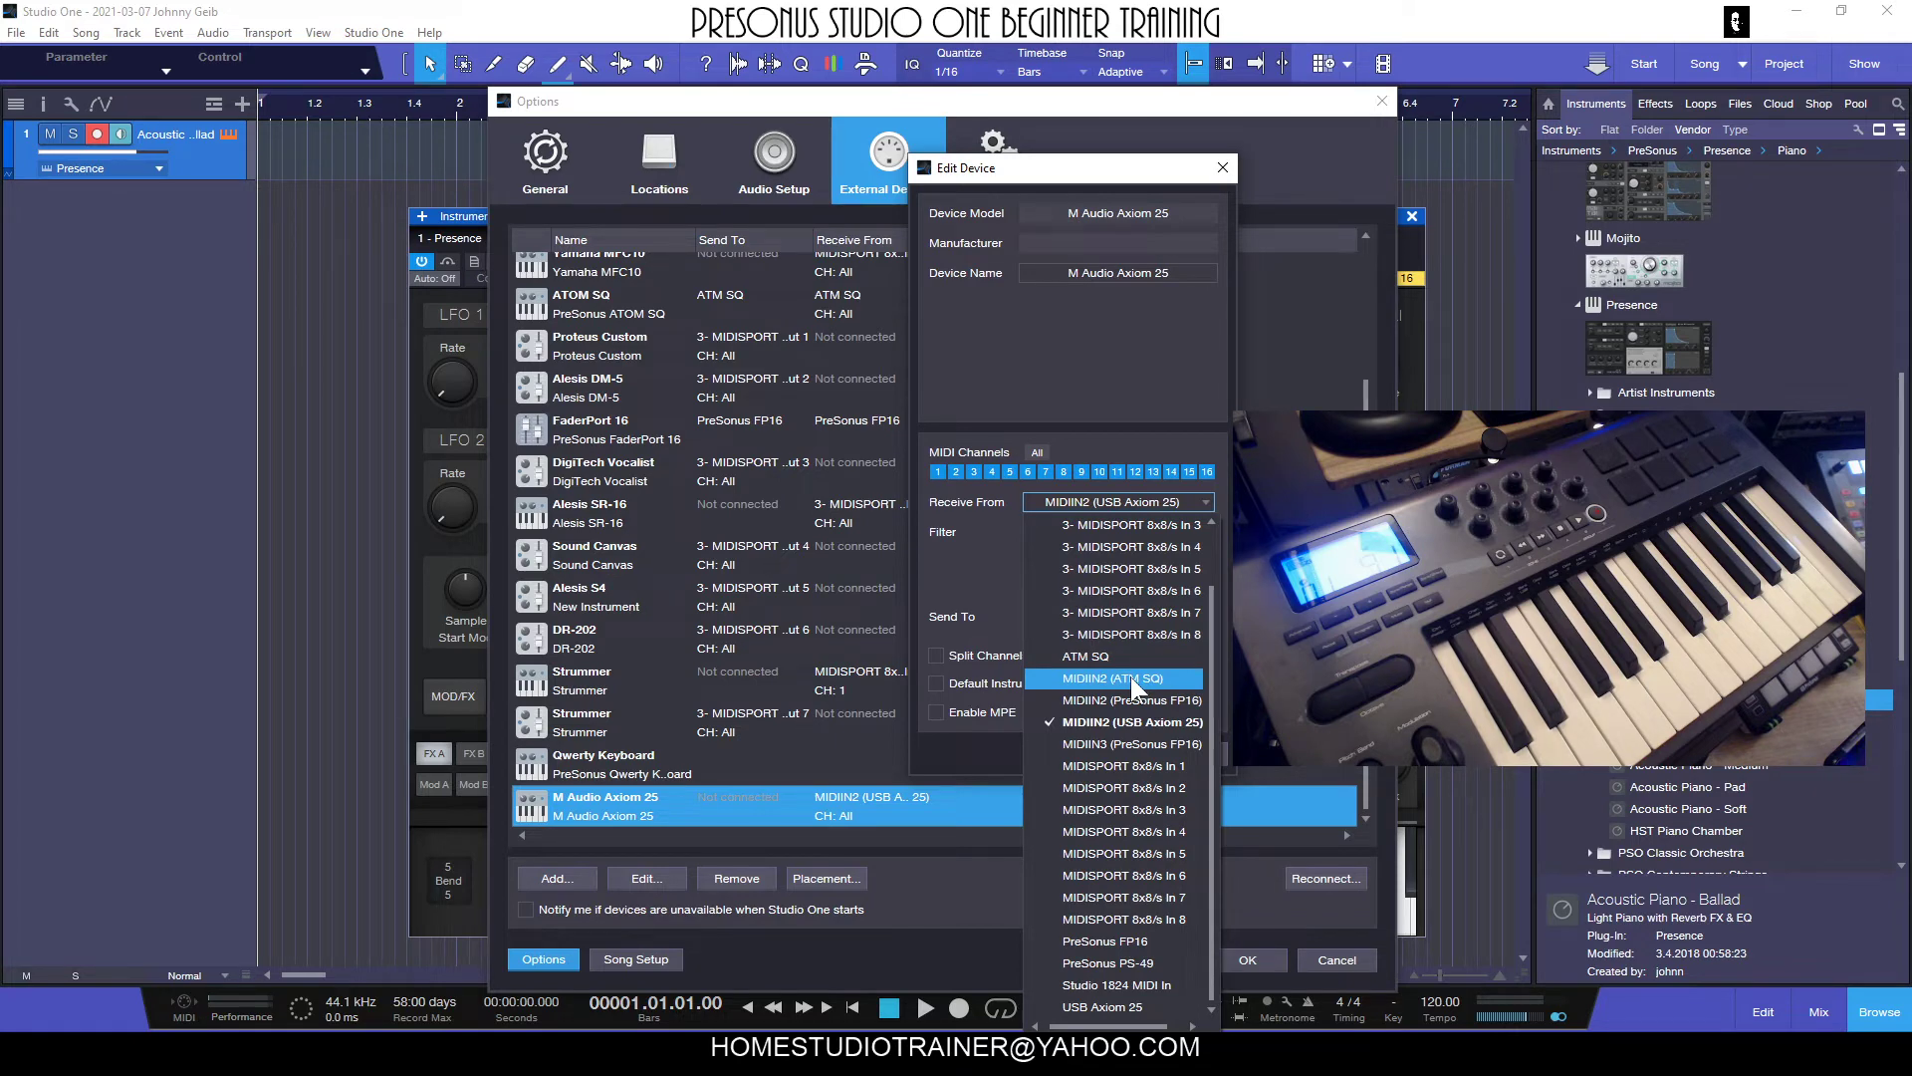
left_click(1106, 1007)
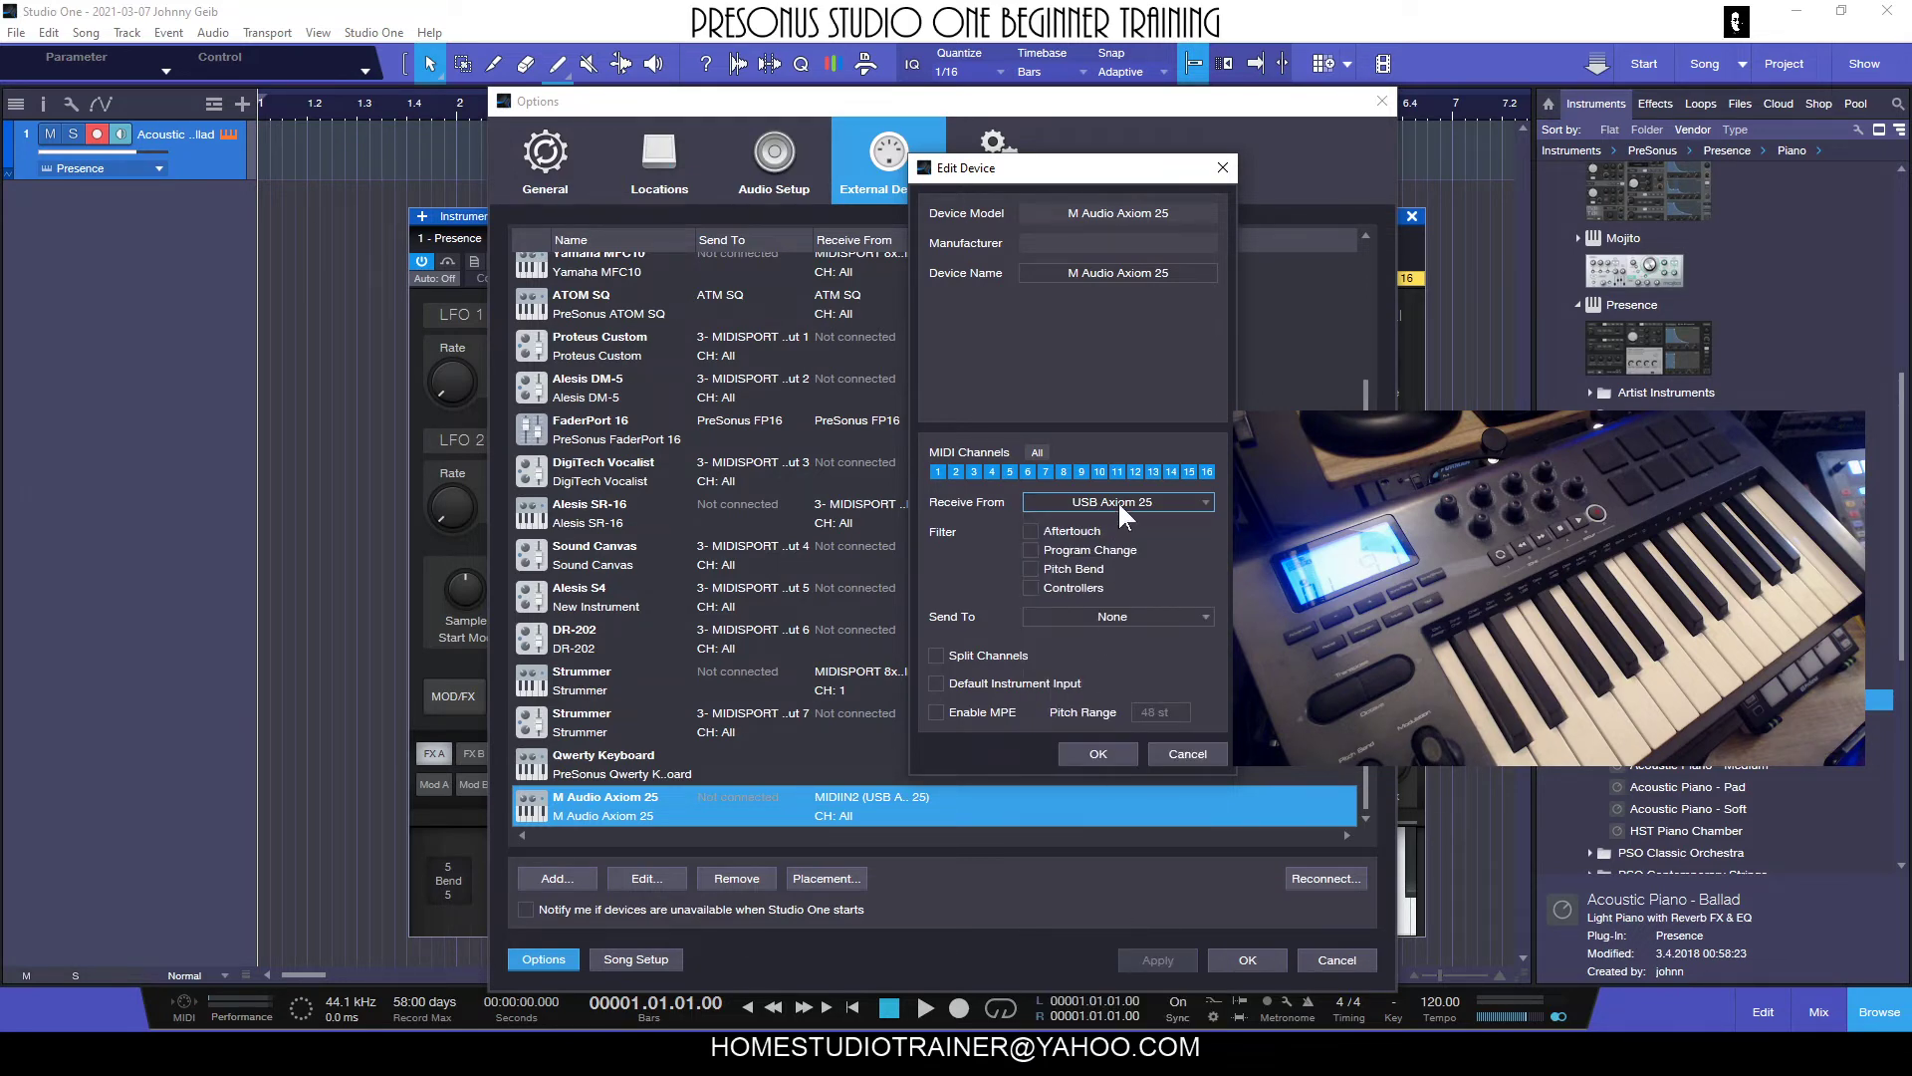
left_click(1114, 754)
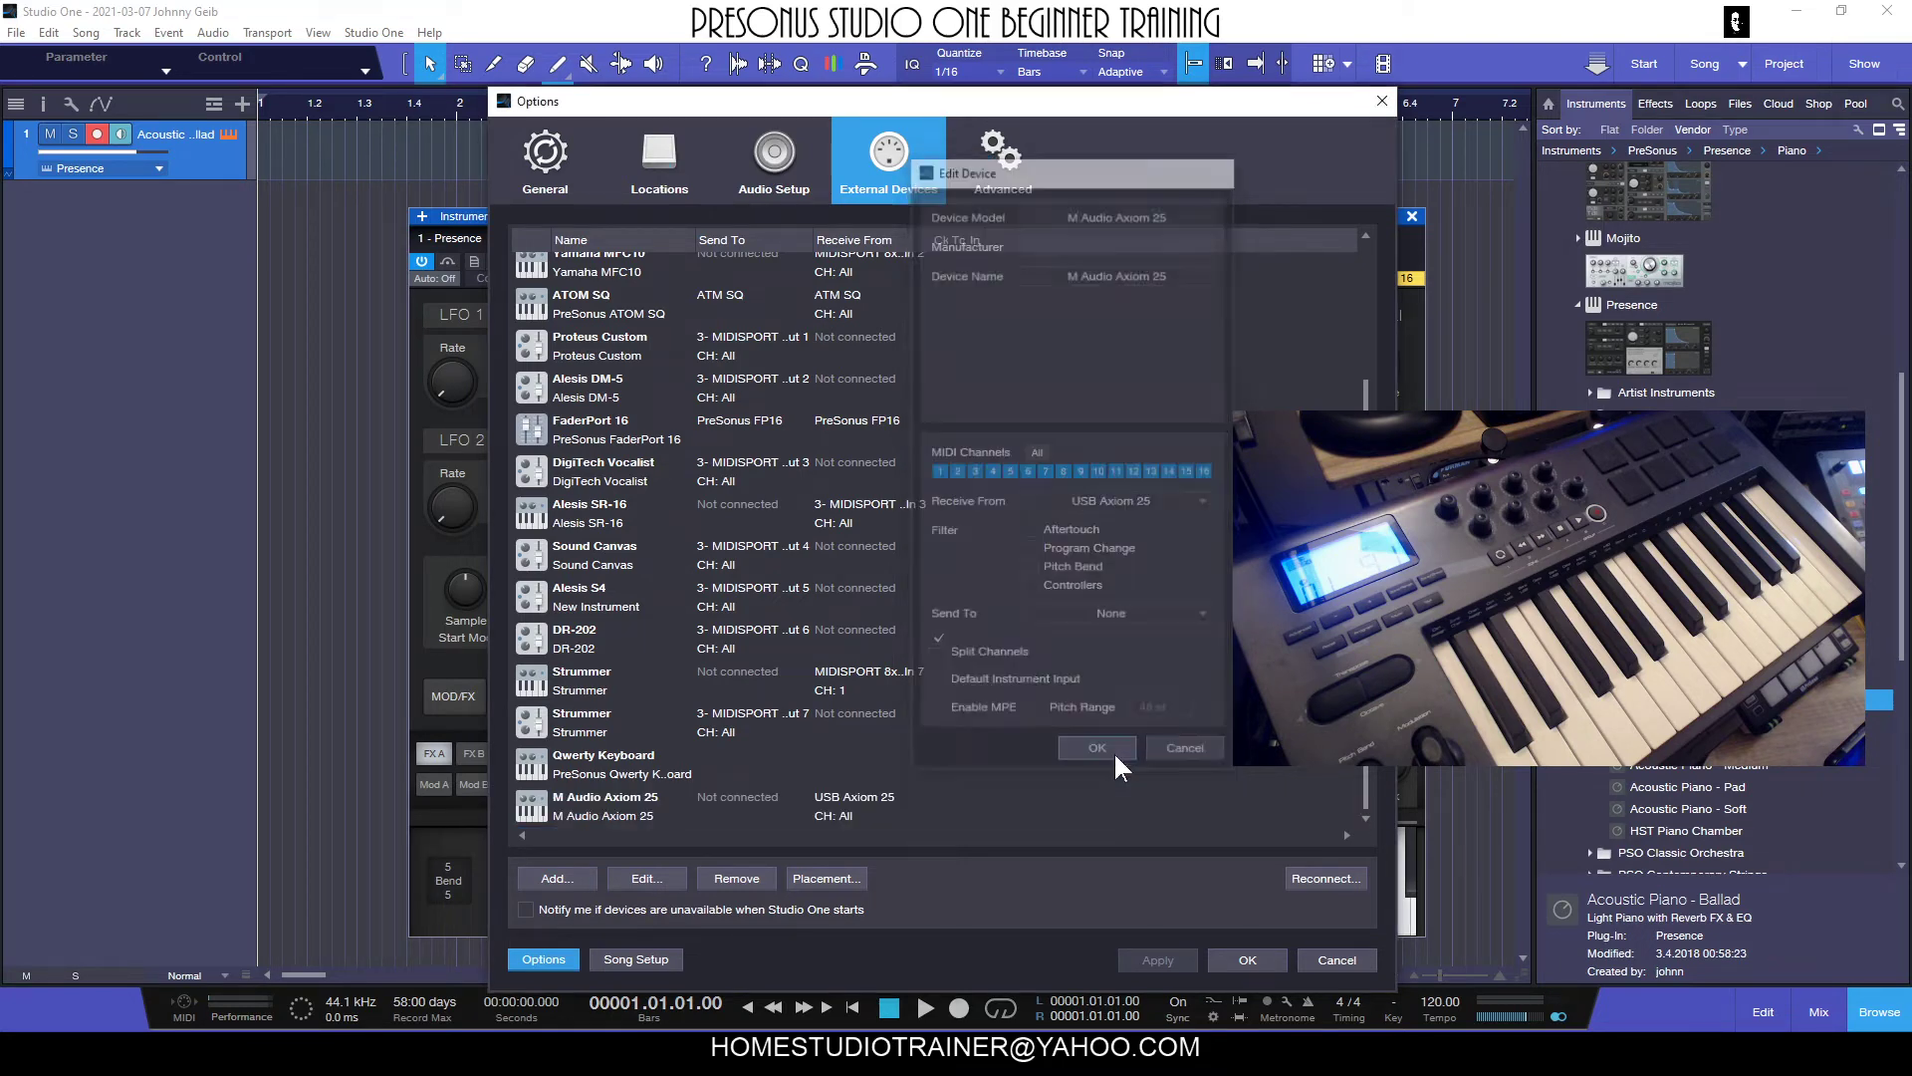
- Accept the preference changes and reposition the Presence piano window on screen
left_click(1240, 961)
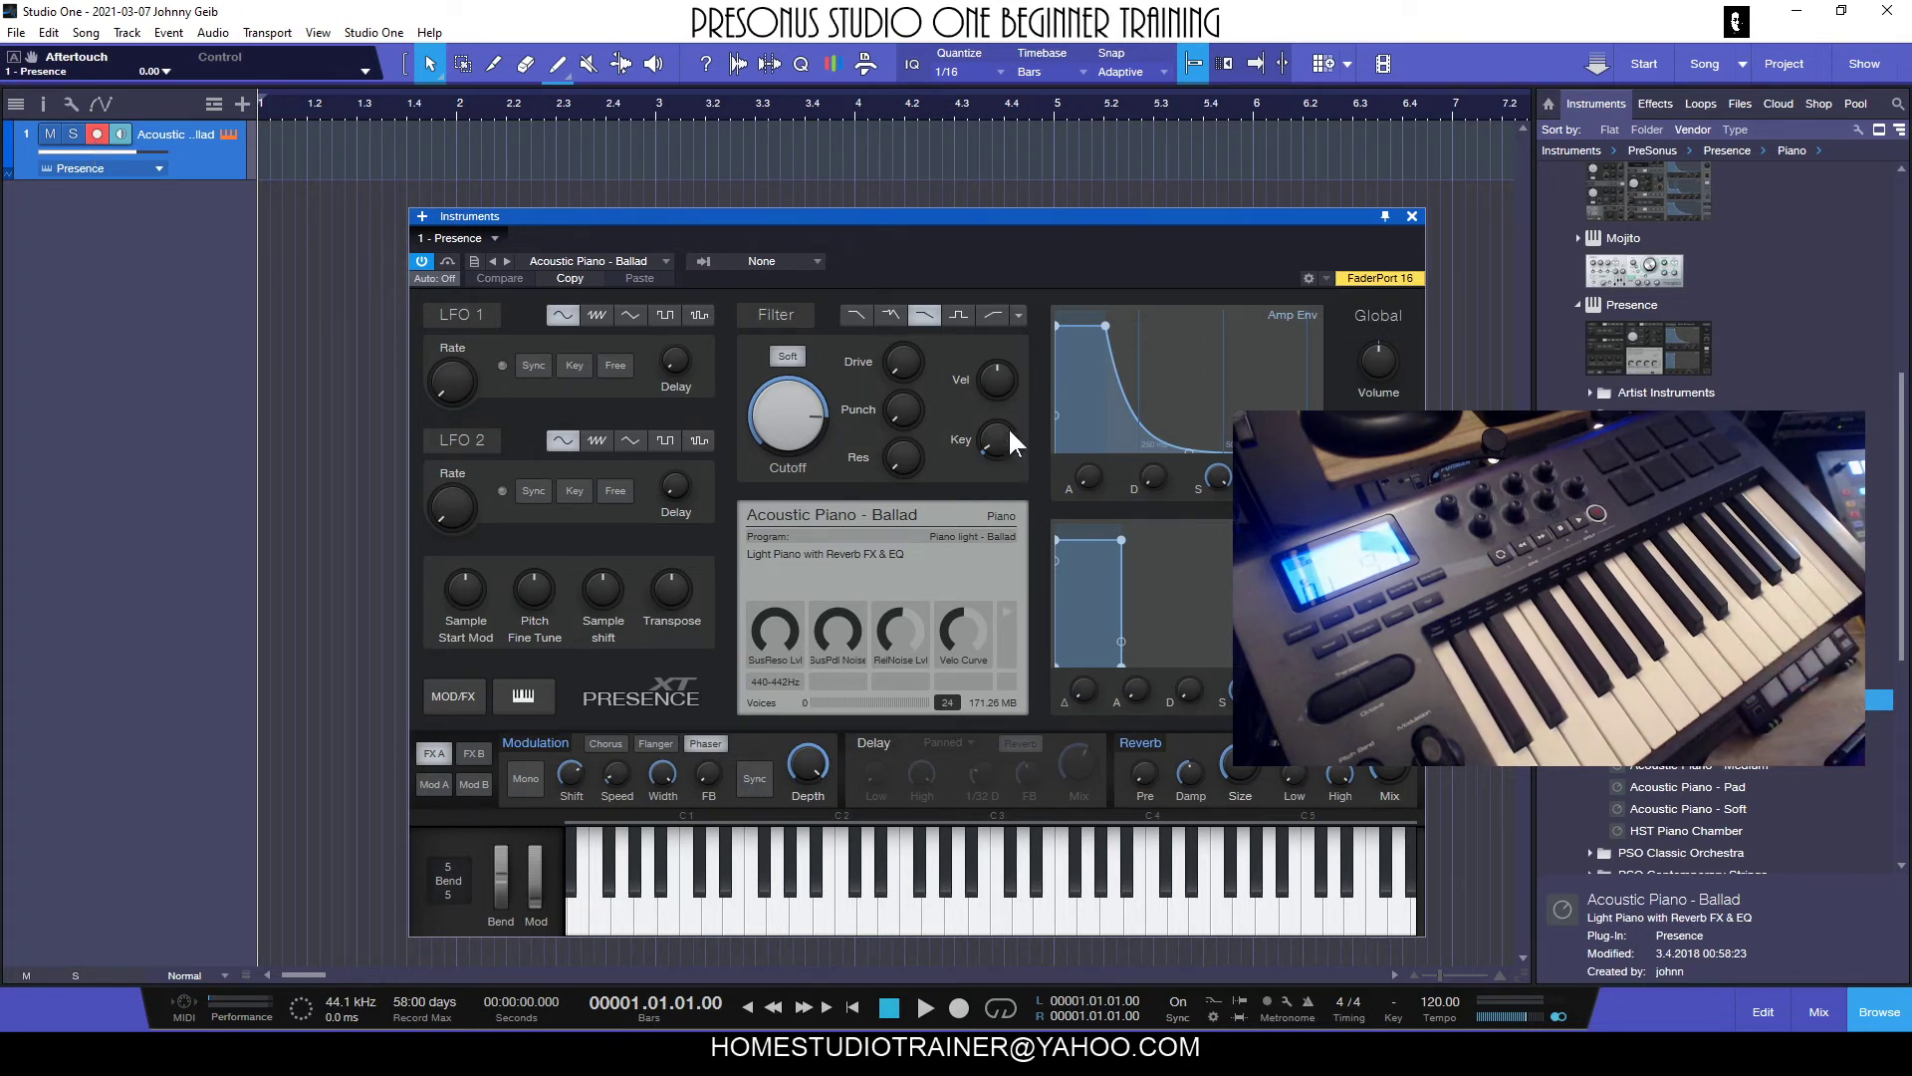
left_click_drag(1122, 214, 1103, 213)
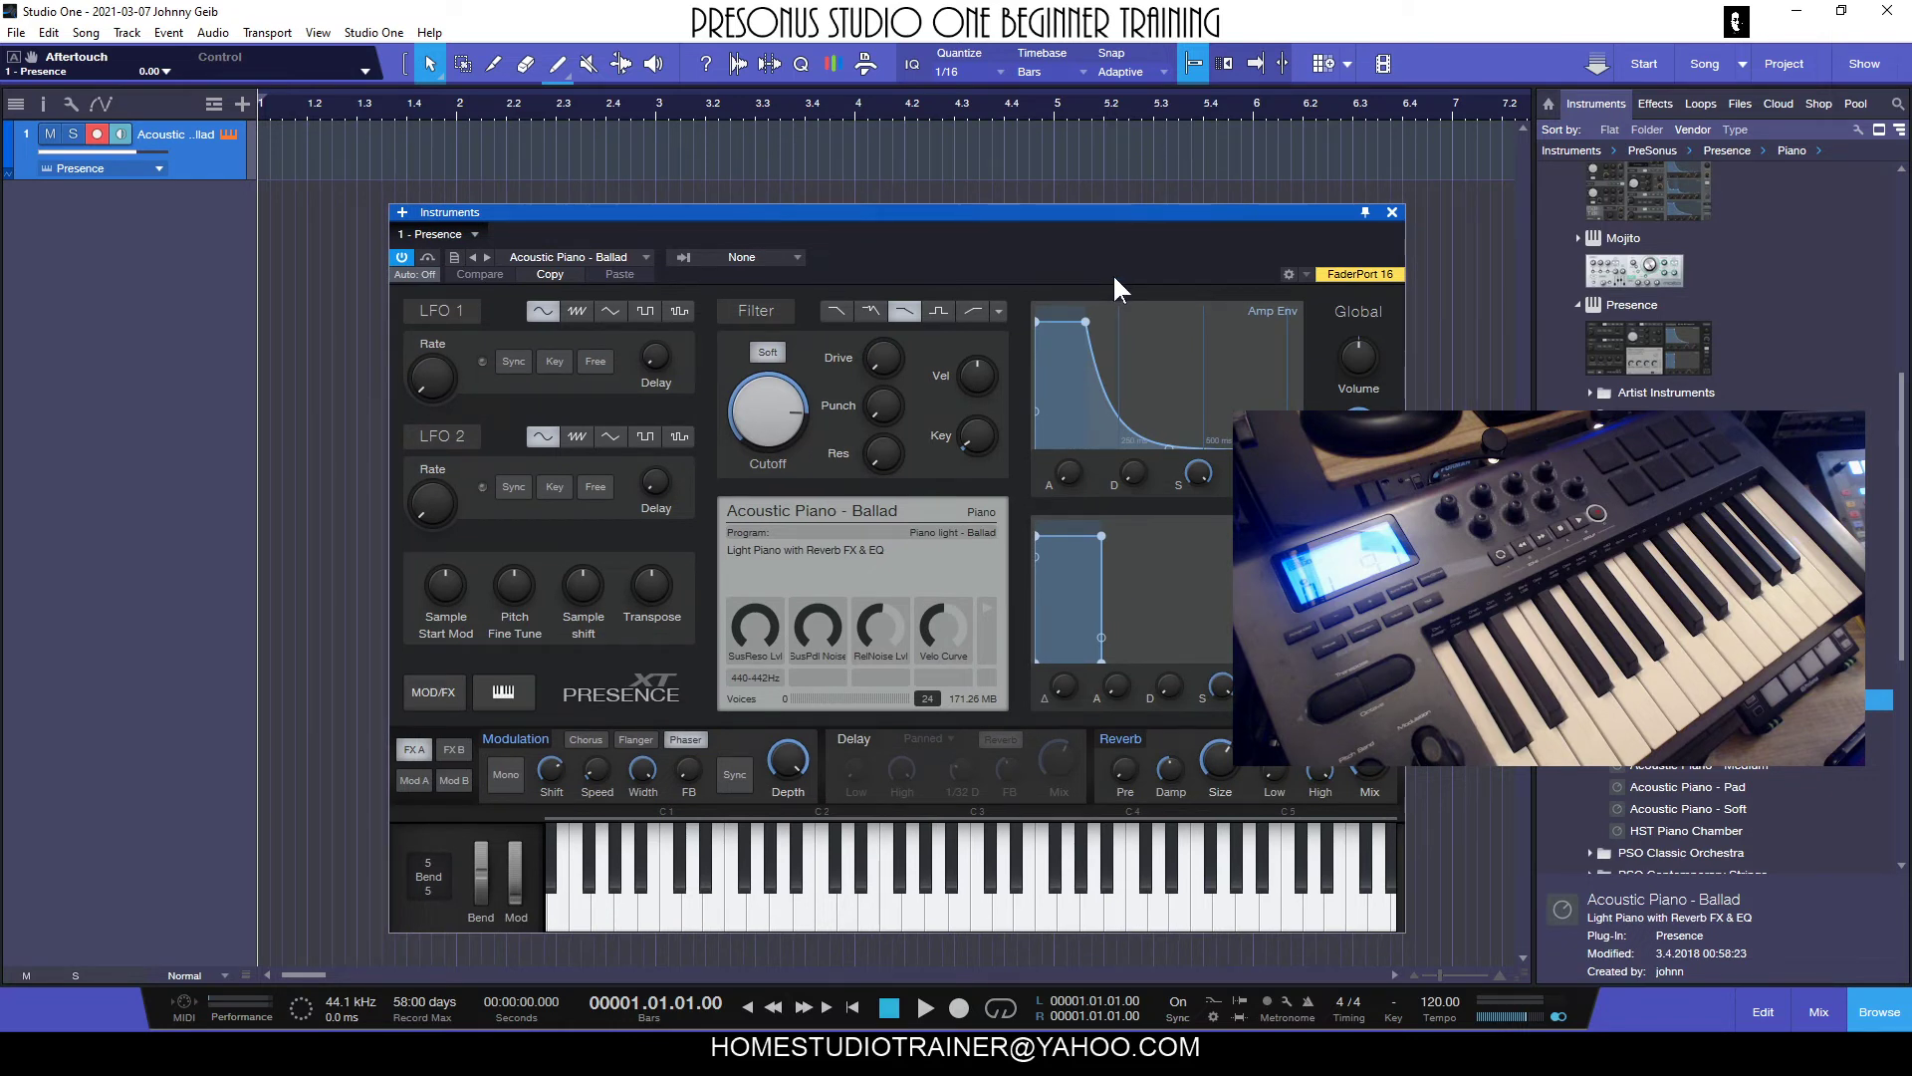
left_click_drag(1124, 209, 1171, 207)
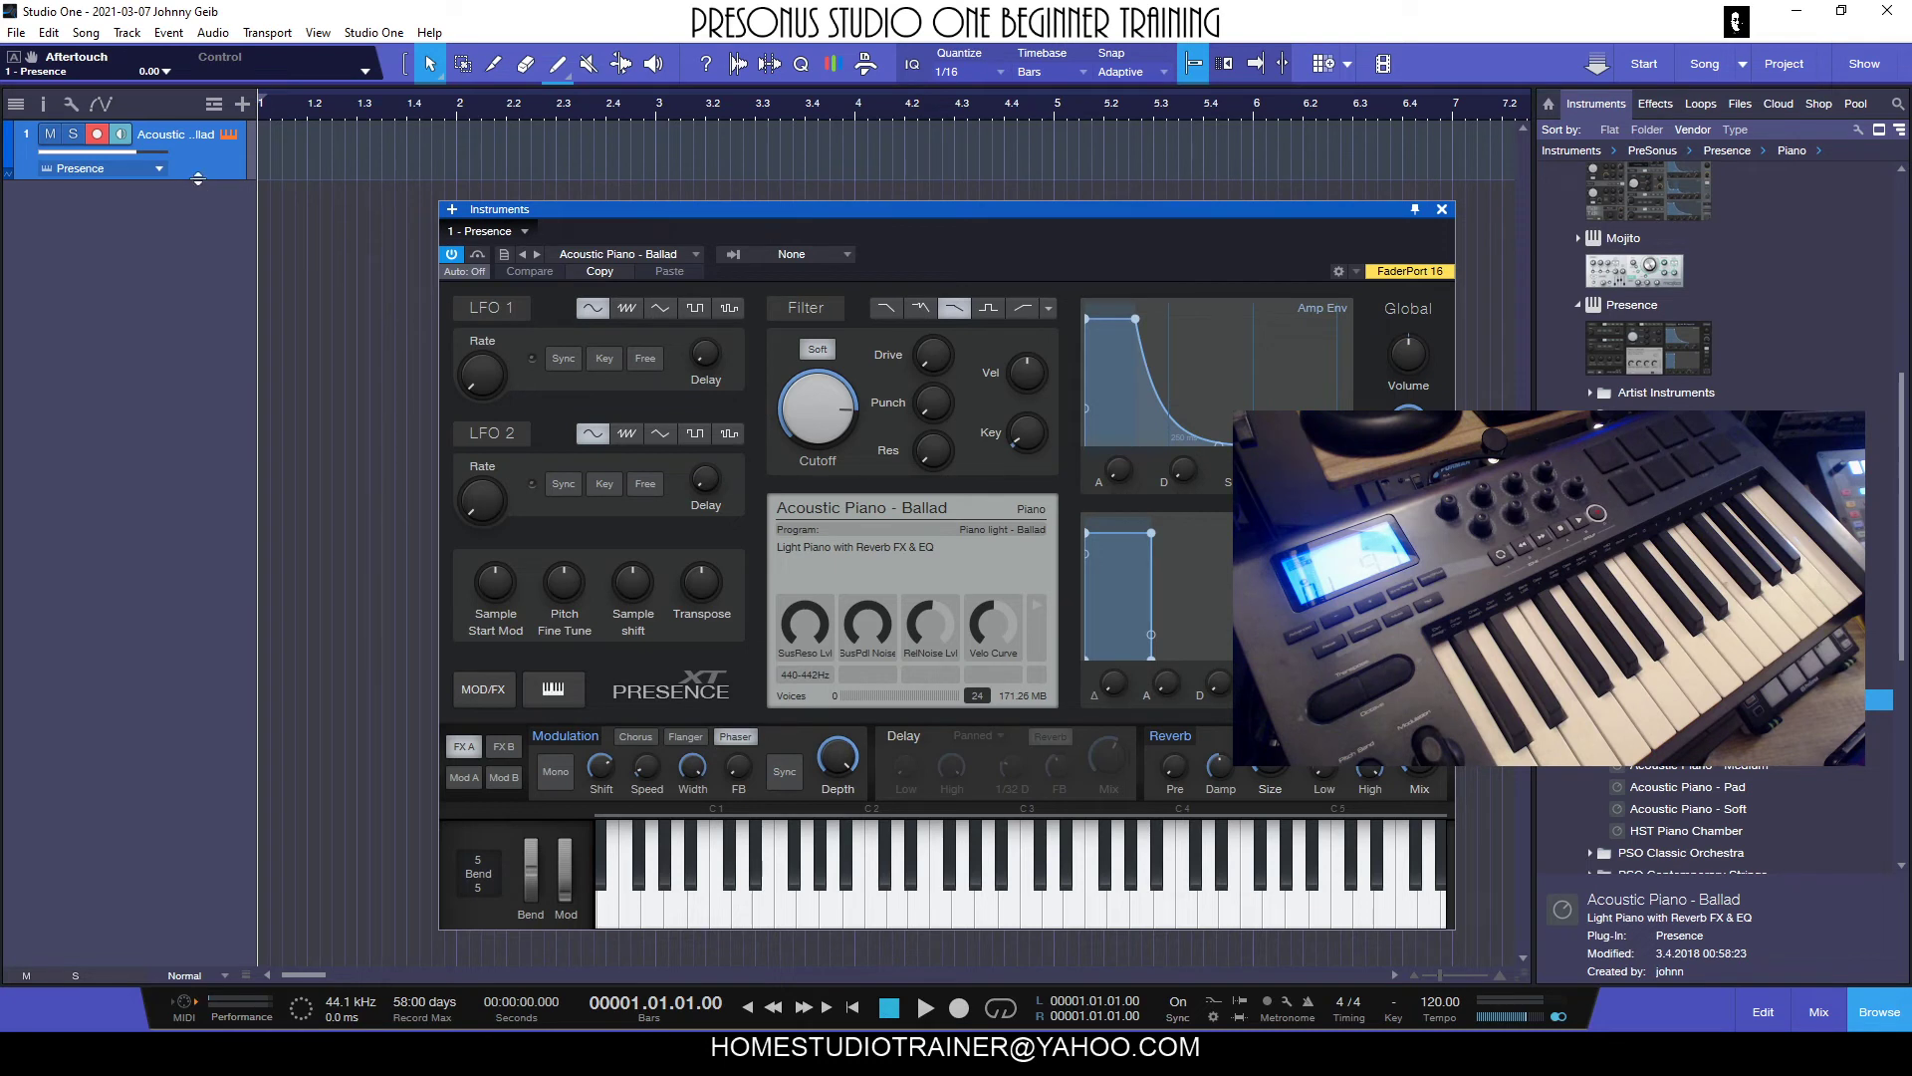
- Enlarge the piano track header and confirm its input stays on All Inputs
left_click_drag(194, 179, 179, 247)
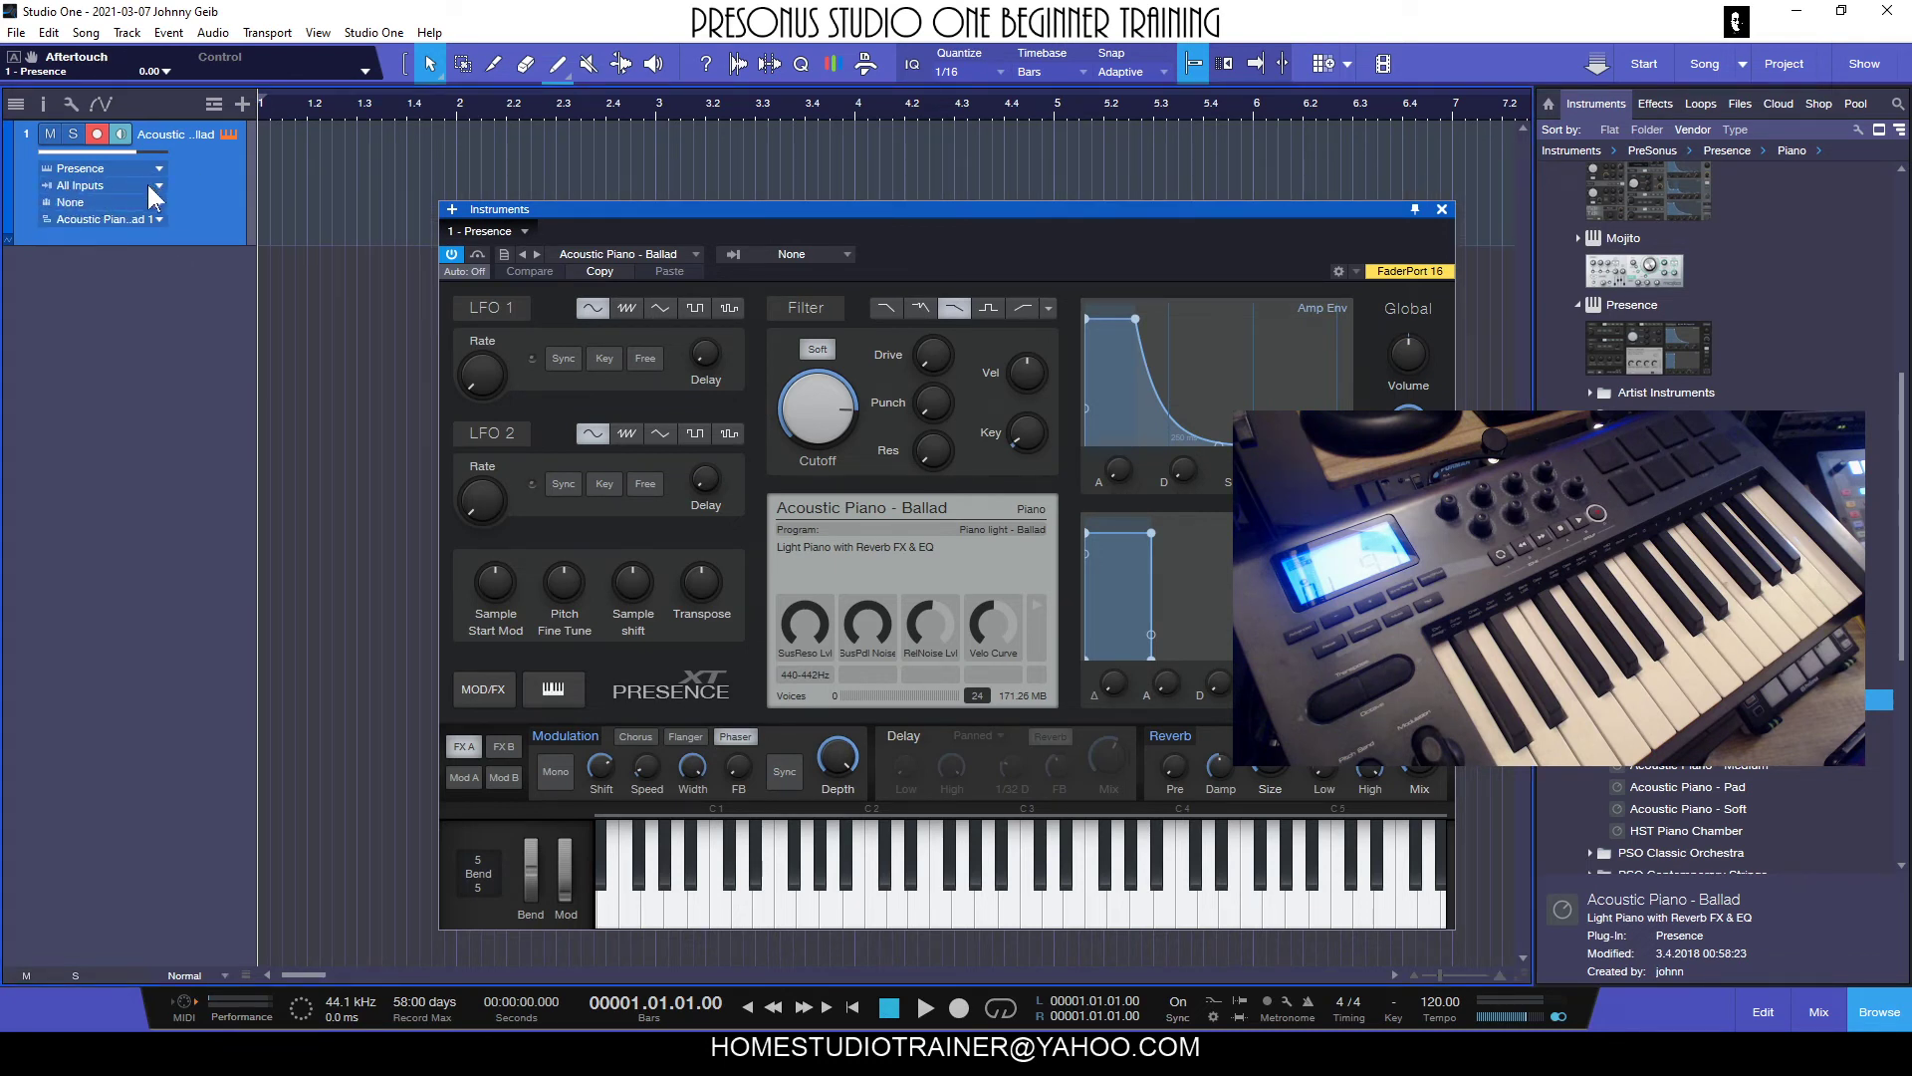
left_click(146, 183)
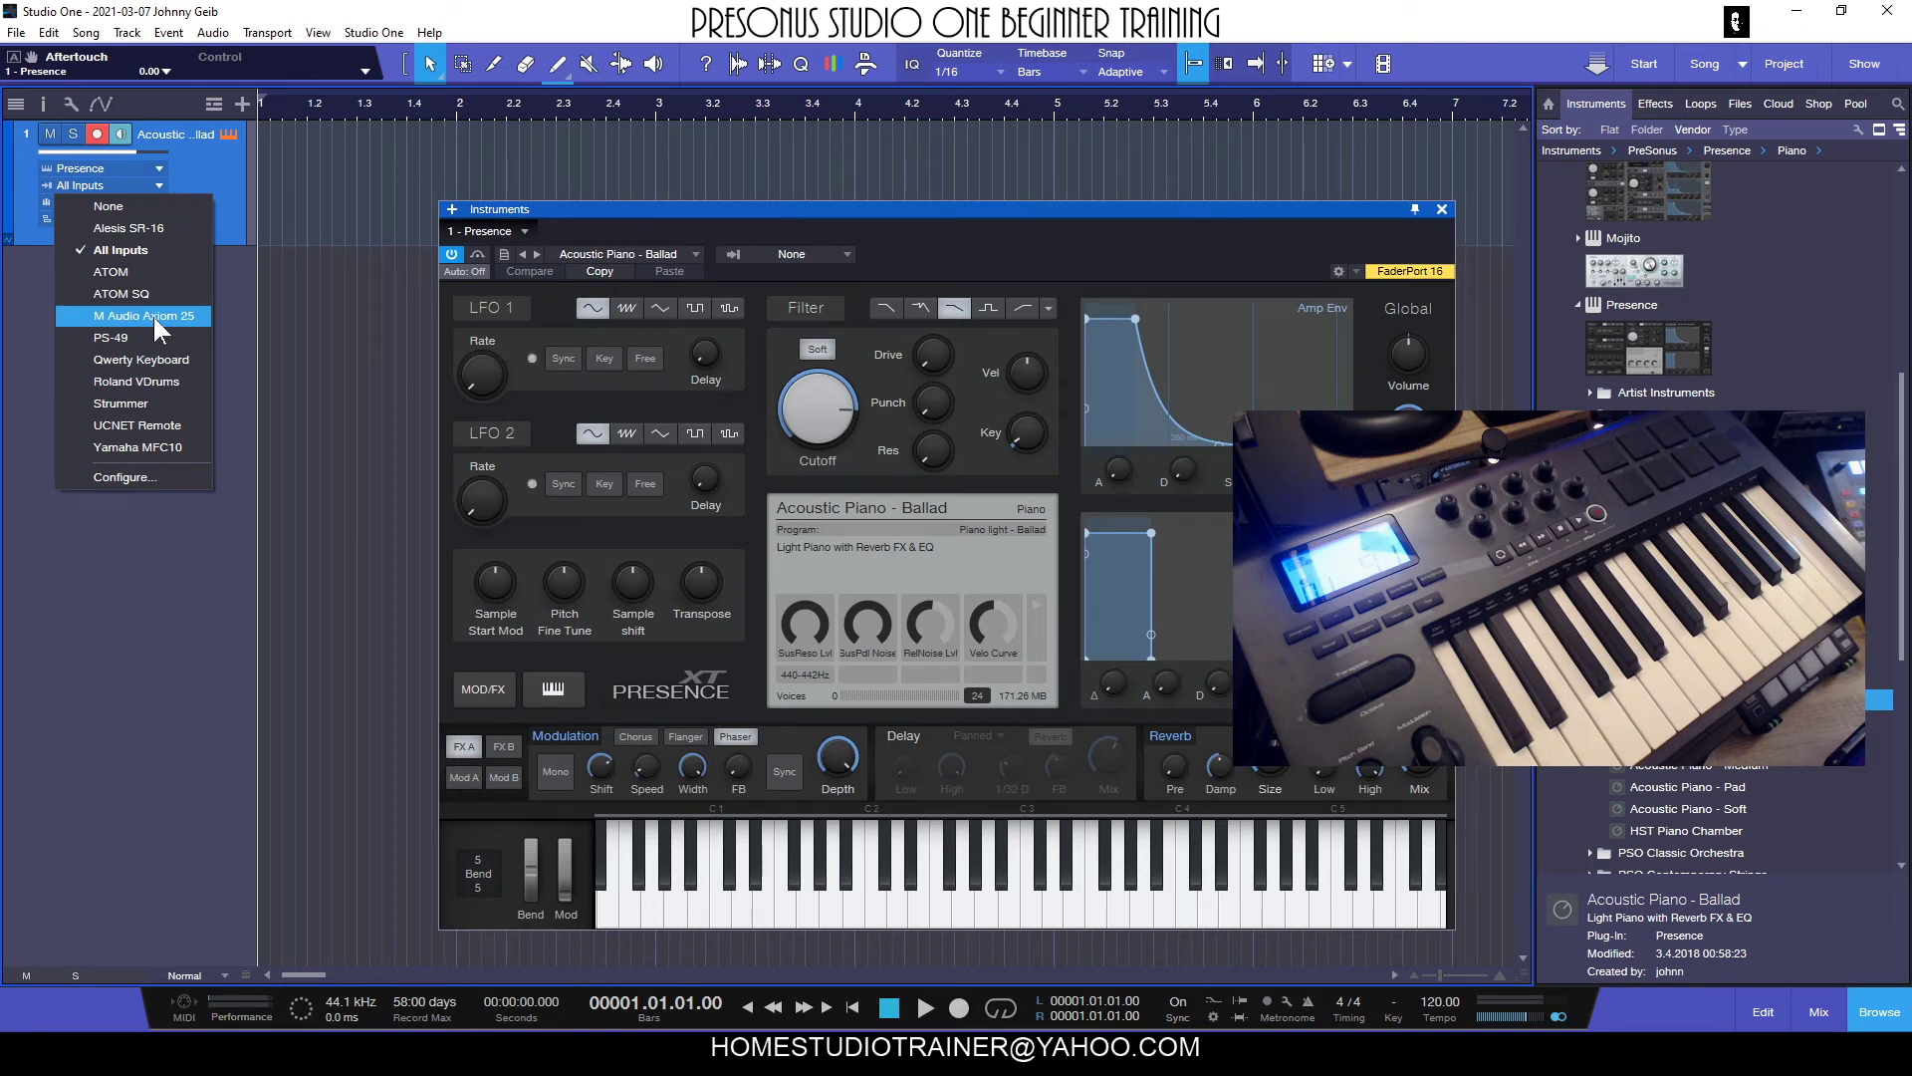
left_click(185, 494)
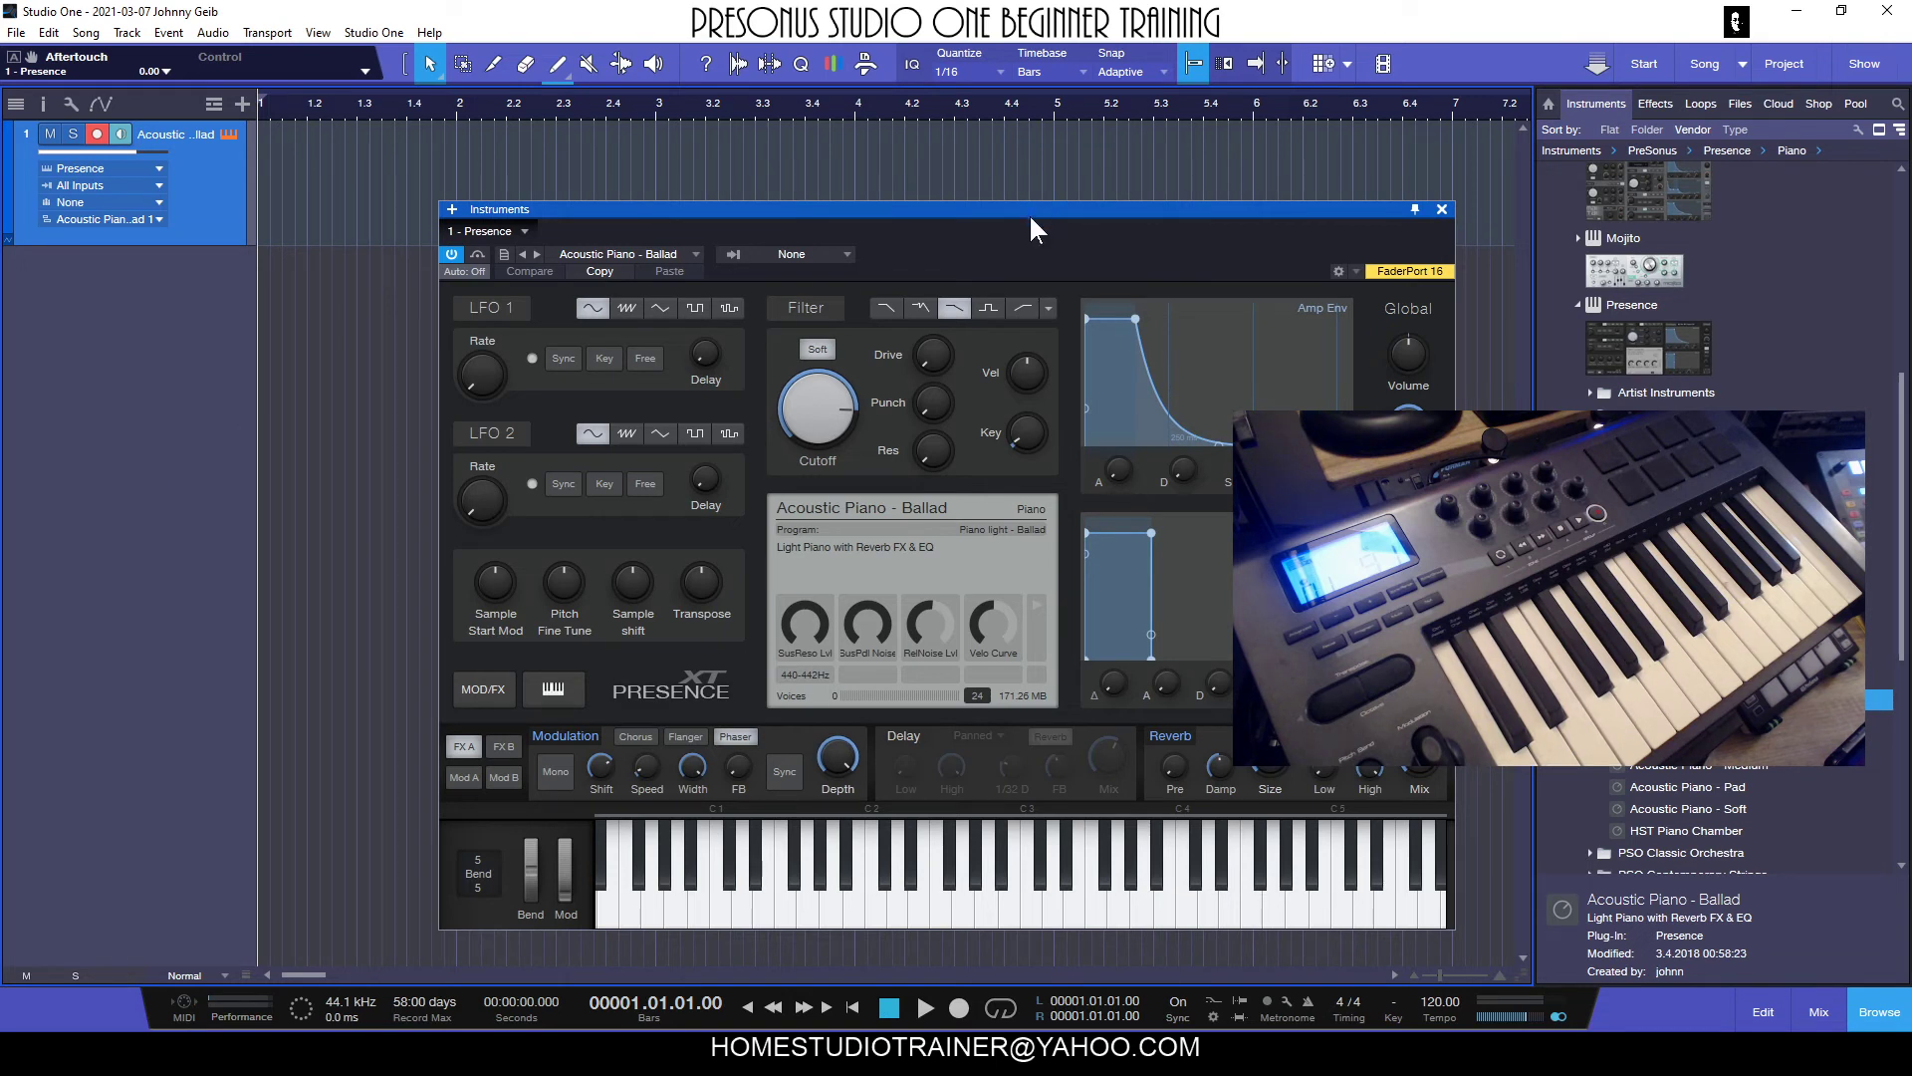
left_click_drag(1026, 213, 1008, 189)
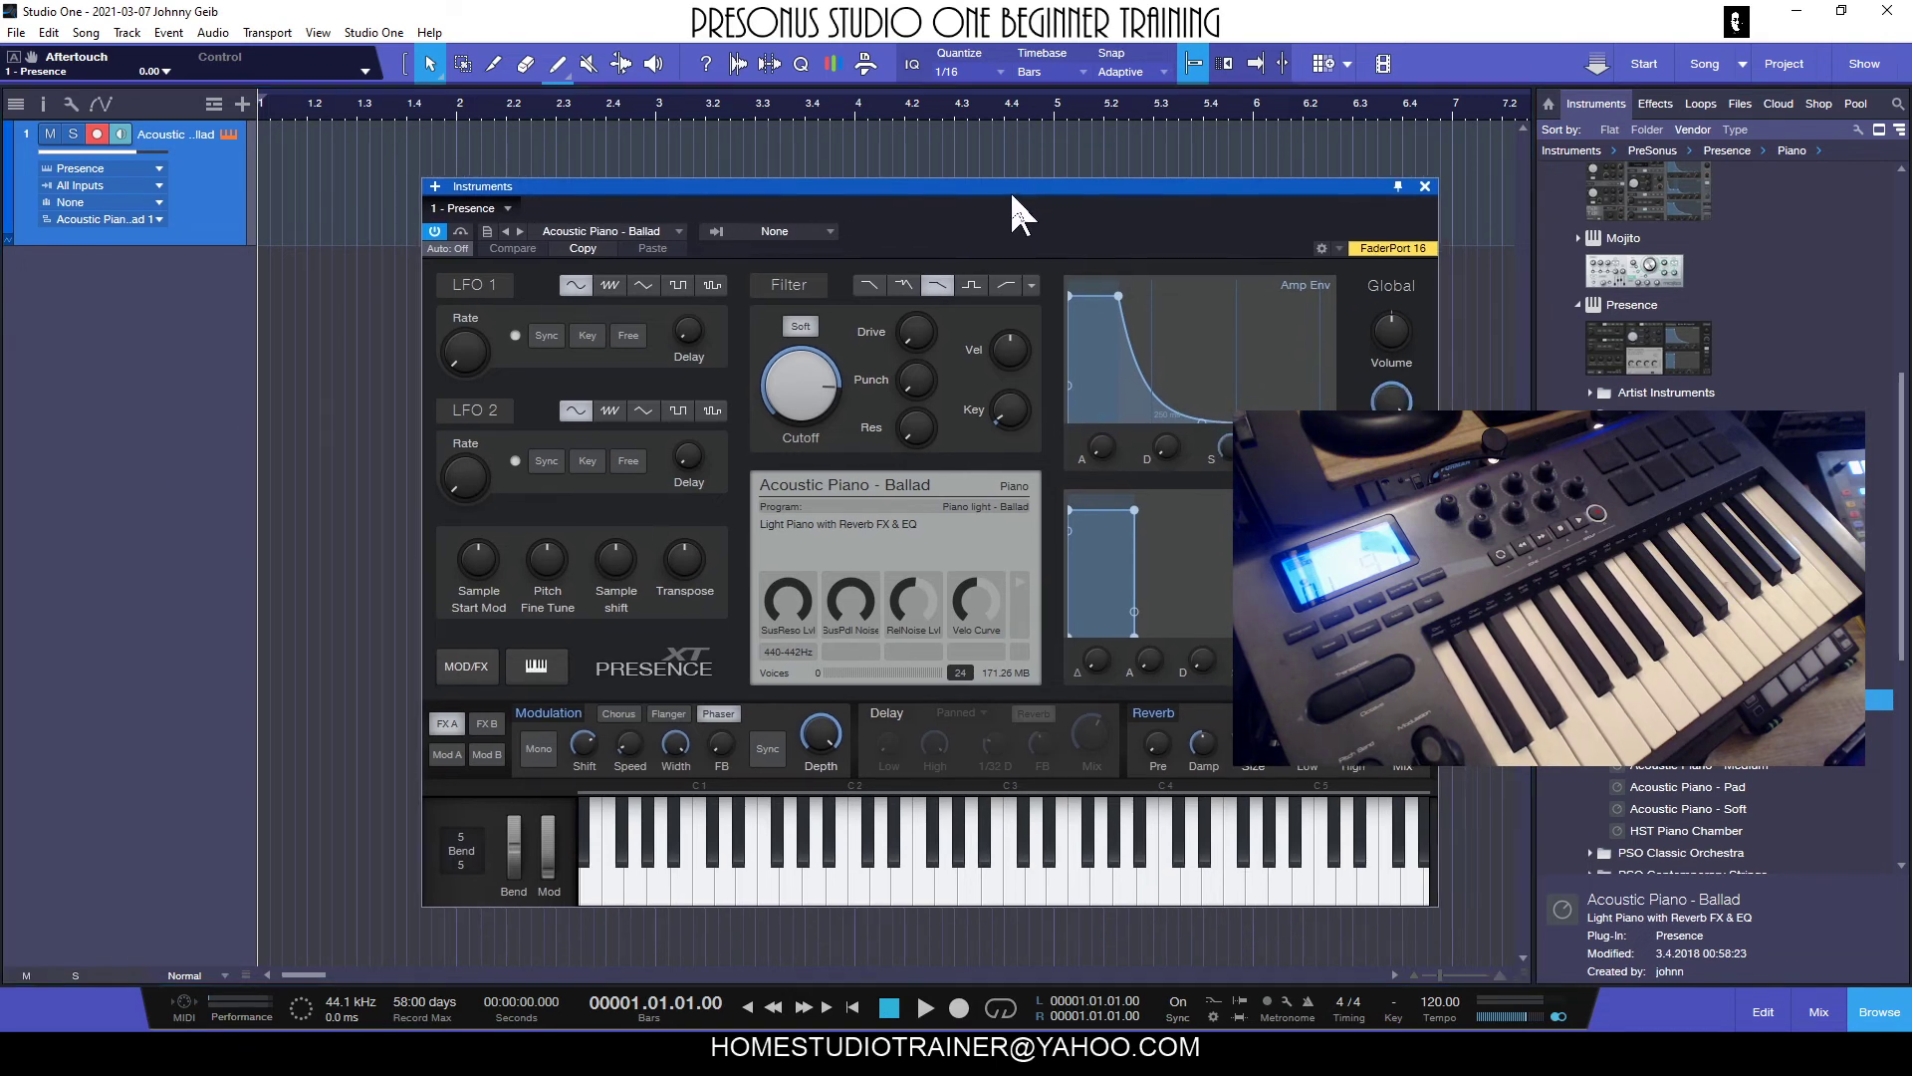